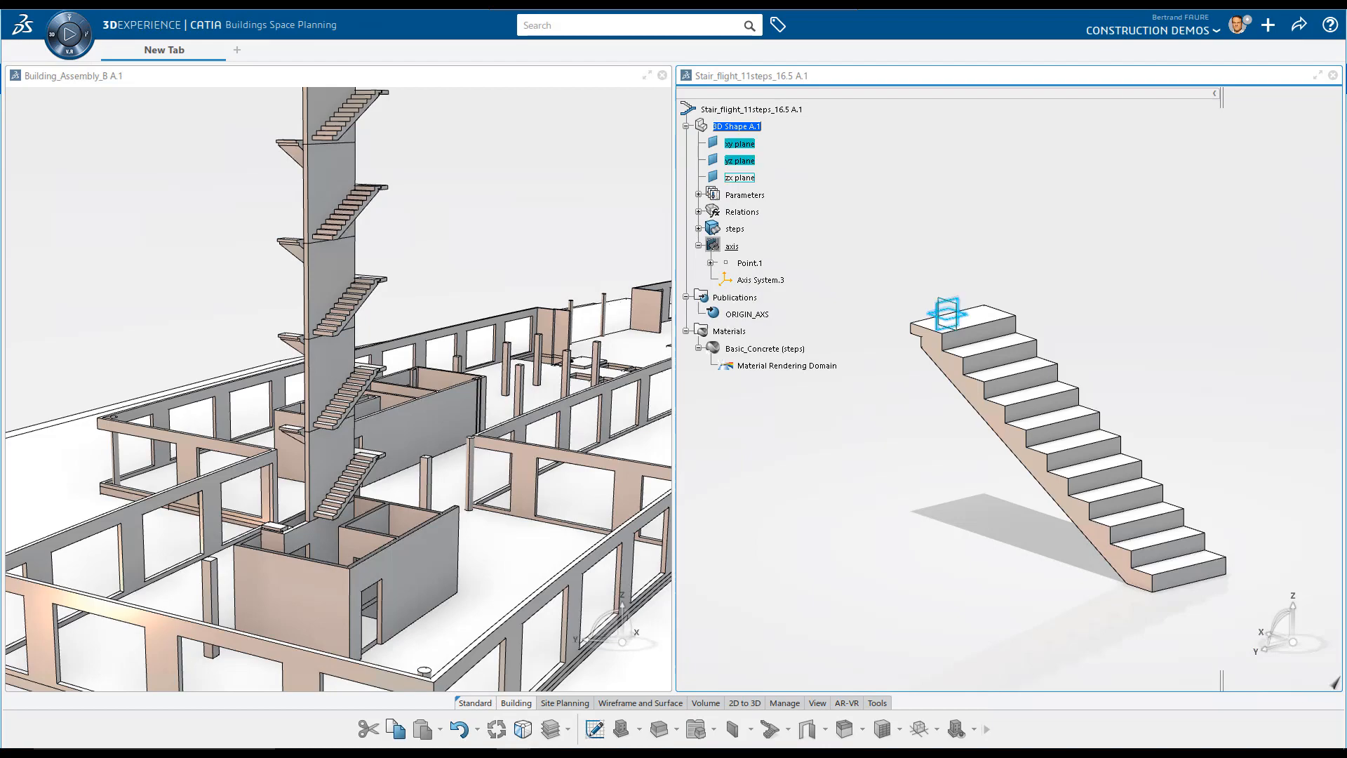
{"action": "middle_click_drag", "start_coordinate": [1009, 388], "coordinate": [1042, 386]}
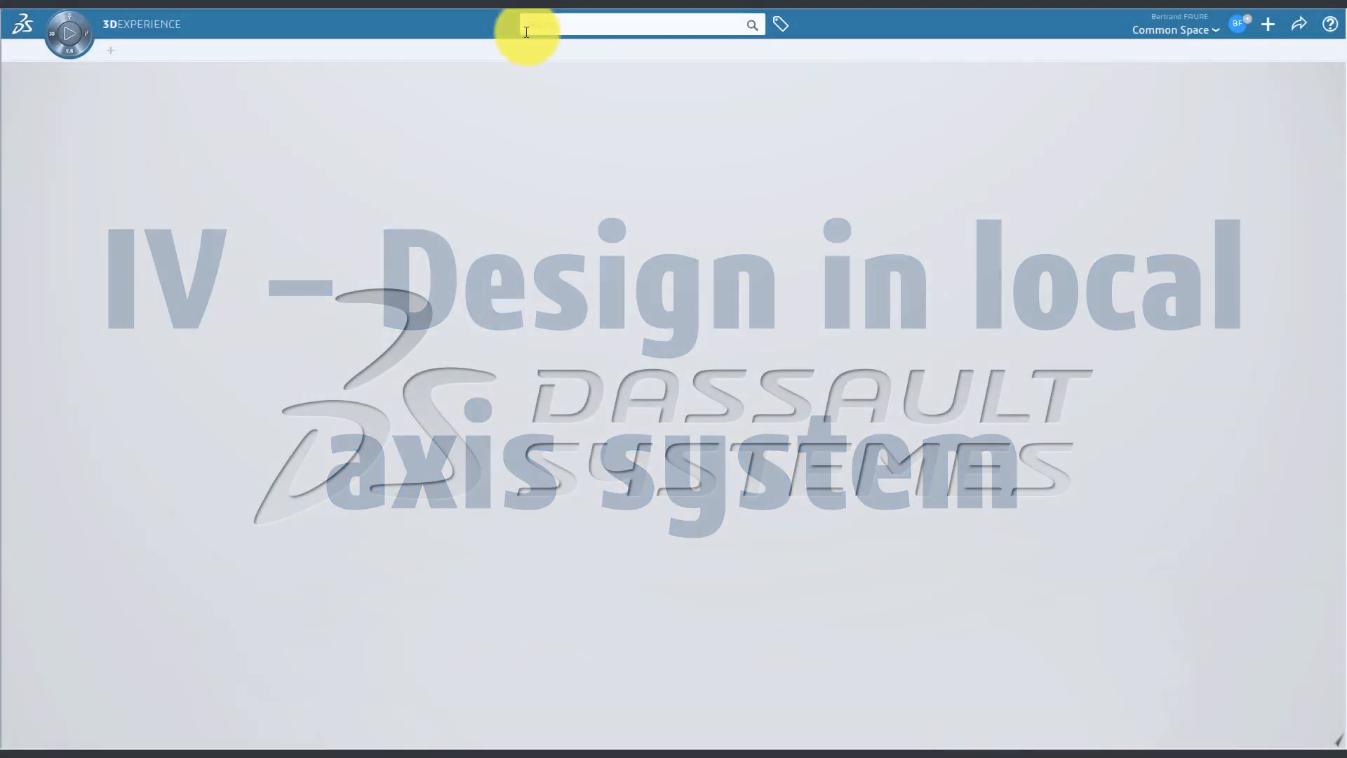
Search for My_Desk and open the physical product found
{"action": "left_click", "coordinate": [529, 26]}
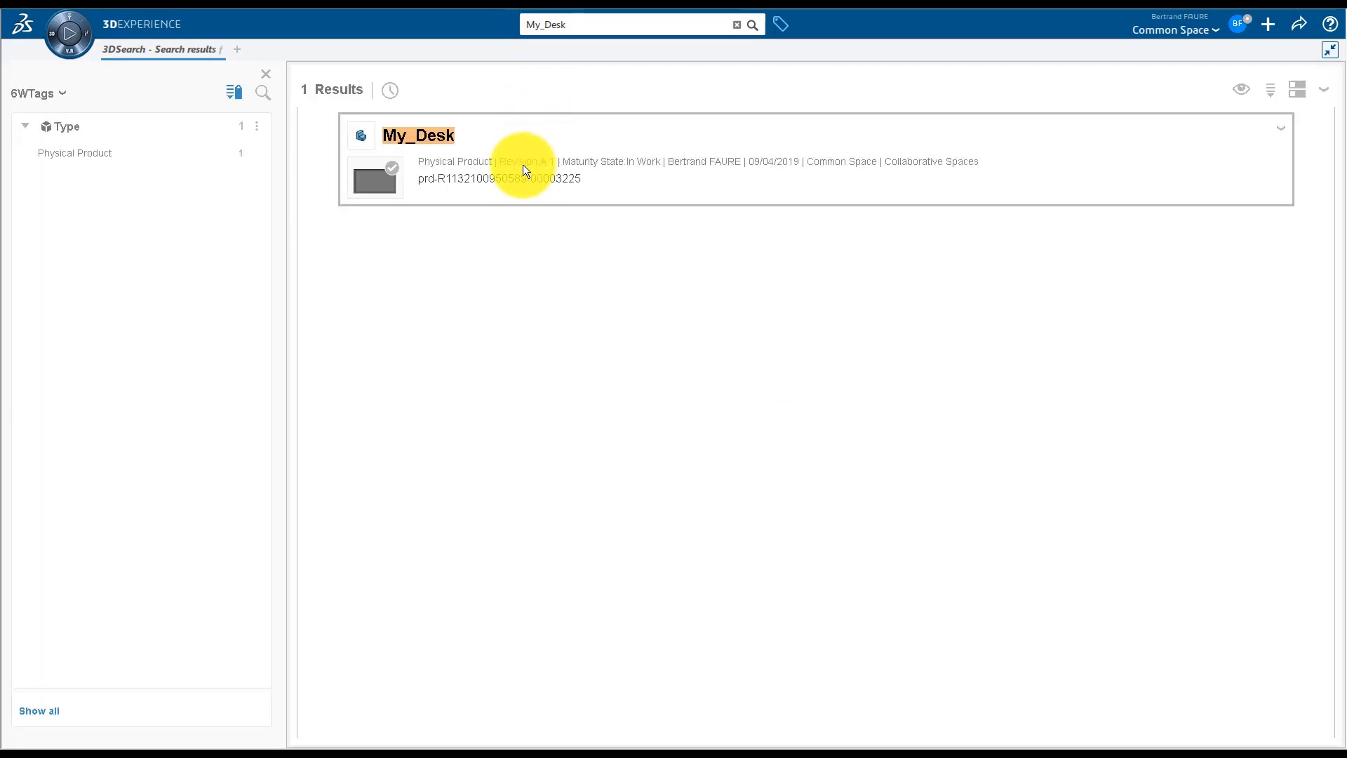
{"action": "right_click", "coordinate": [523, 165]}
{"action": "left_click", "coordinate": [565, 229]}
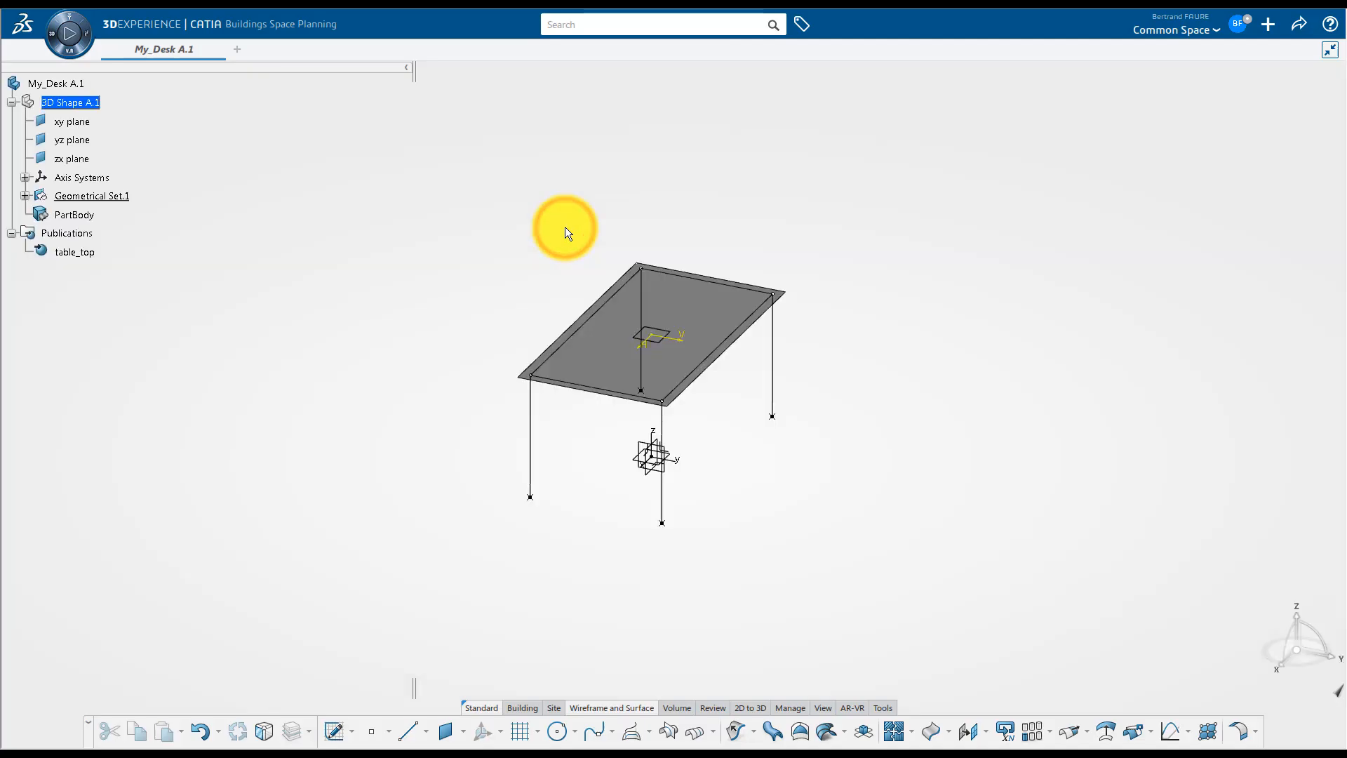
Create a new physical product and show it side by side with My_Desk
{"action": "left_click", "coordinate": [1269, 25]}
{"action": "left_click", "coordinate": [1243, 95]}
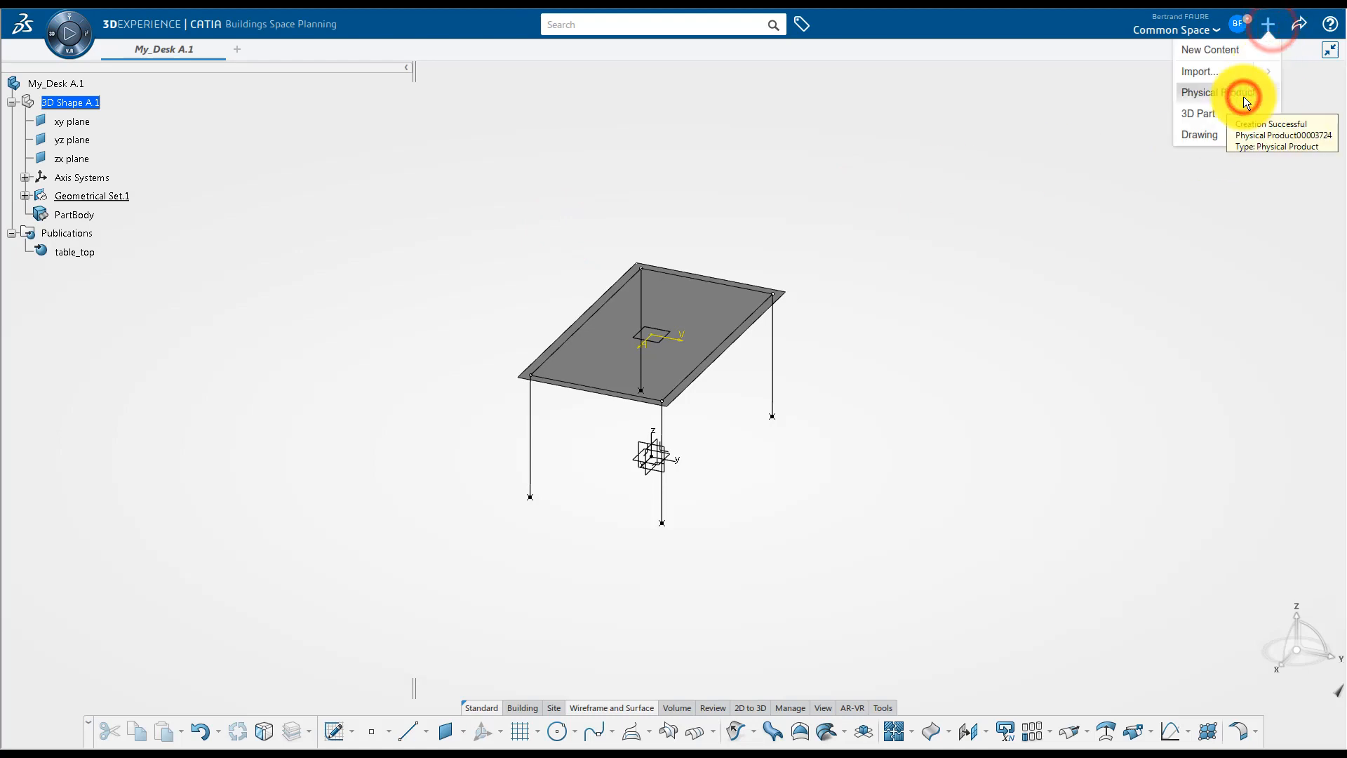
{"action": "left_click", "coordinate": [1332, 50]}
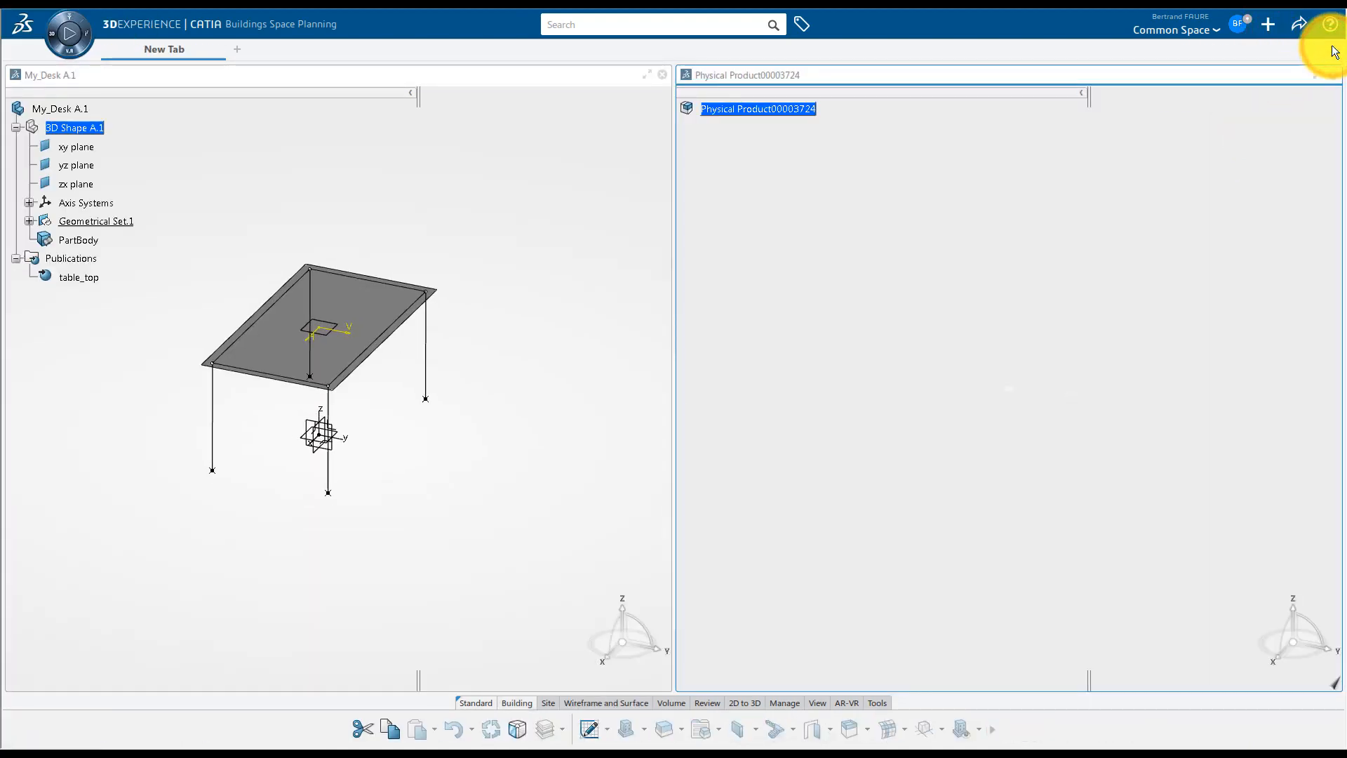
Change the title of the new physical product to My_Desk_Assembly
{"action": "right_click", "coordinate": [801, 110]}
{"action": "left_click", "coordinate": [823, 178]}
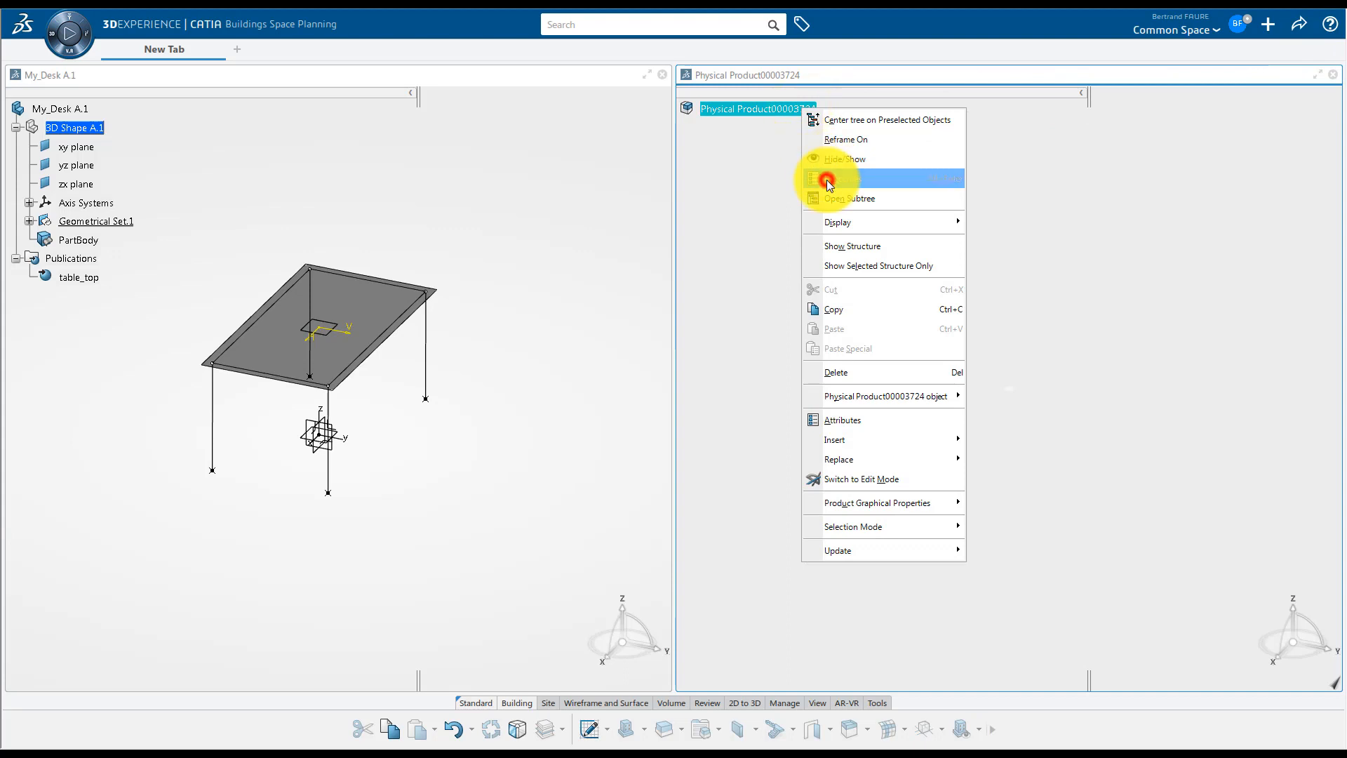
{"action": "triple_click", "coordinate": [1182, 424]}
{"action": "type", "text": "My_Desk_Assembly"}
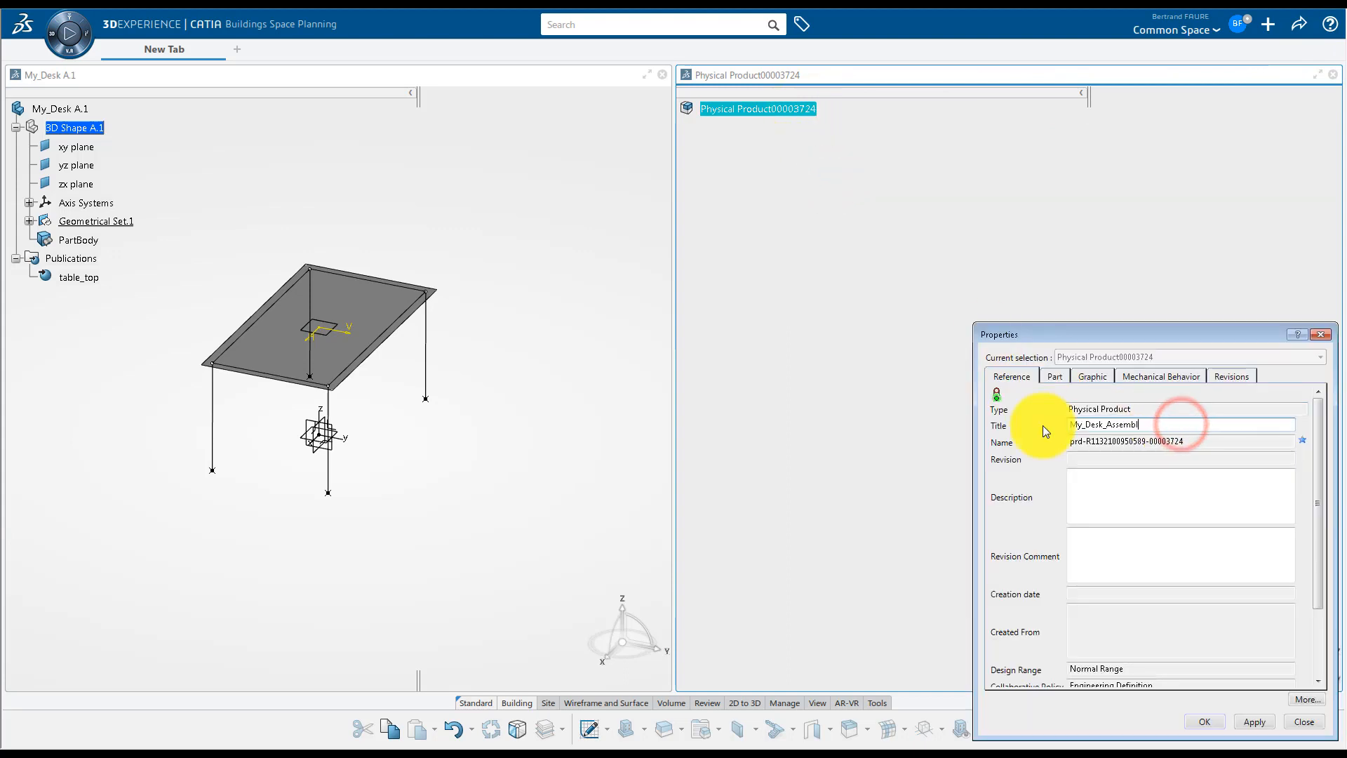
{"action": "left_click", "coordinate": [1202, 720]}
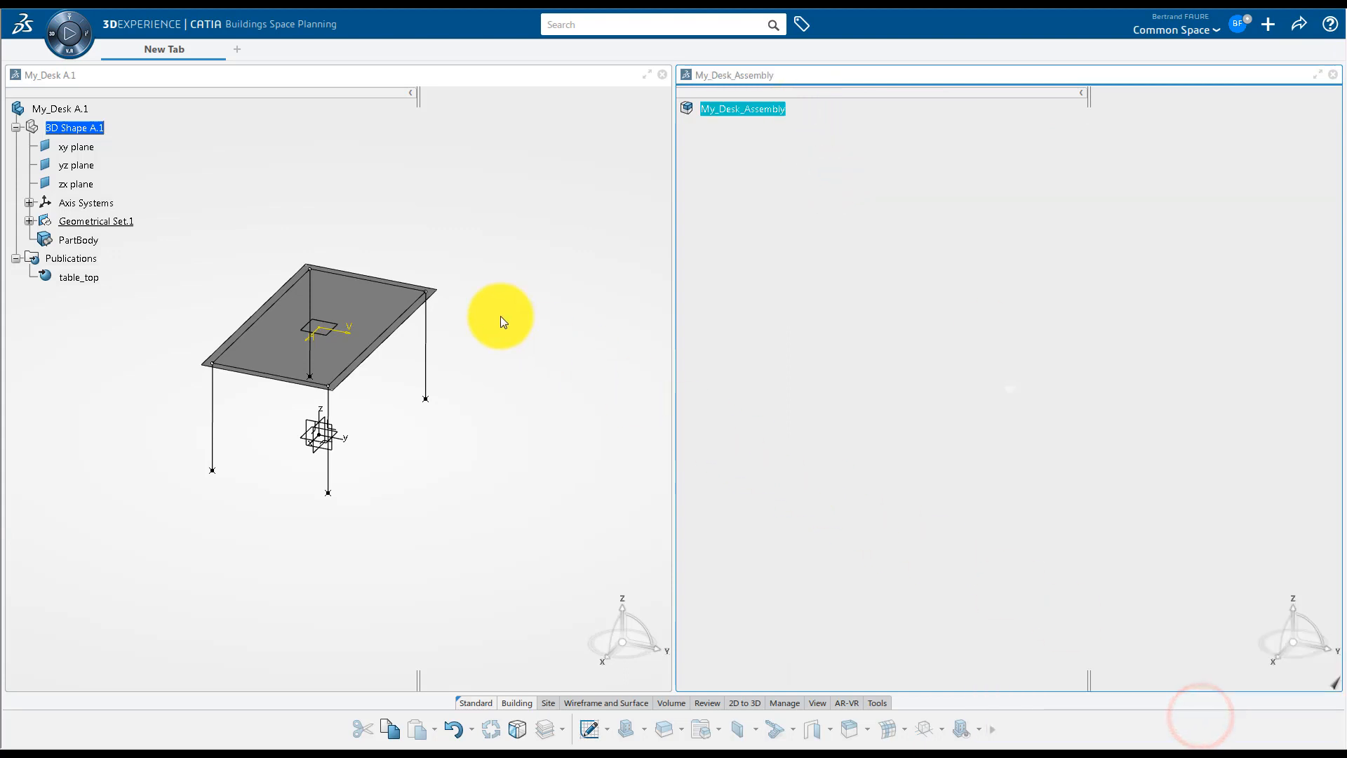
Insert My_Desk as a component of My_Desk_Assembly and close the separate My_Desk window
{"action": "left_click", "coordinate": [84, 109]}
{"action": "left_click_drag", "start_coordinate": [91, 111], "coordinate": [740, 111]}
{"action": "left_click", "coordinate": [660, 74]}
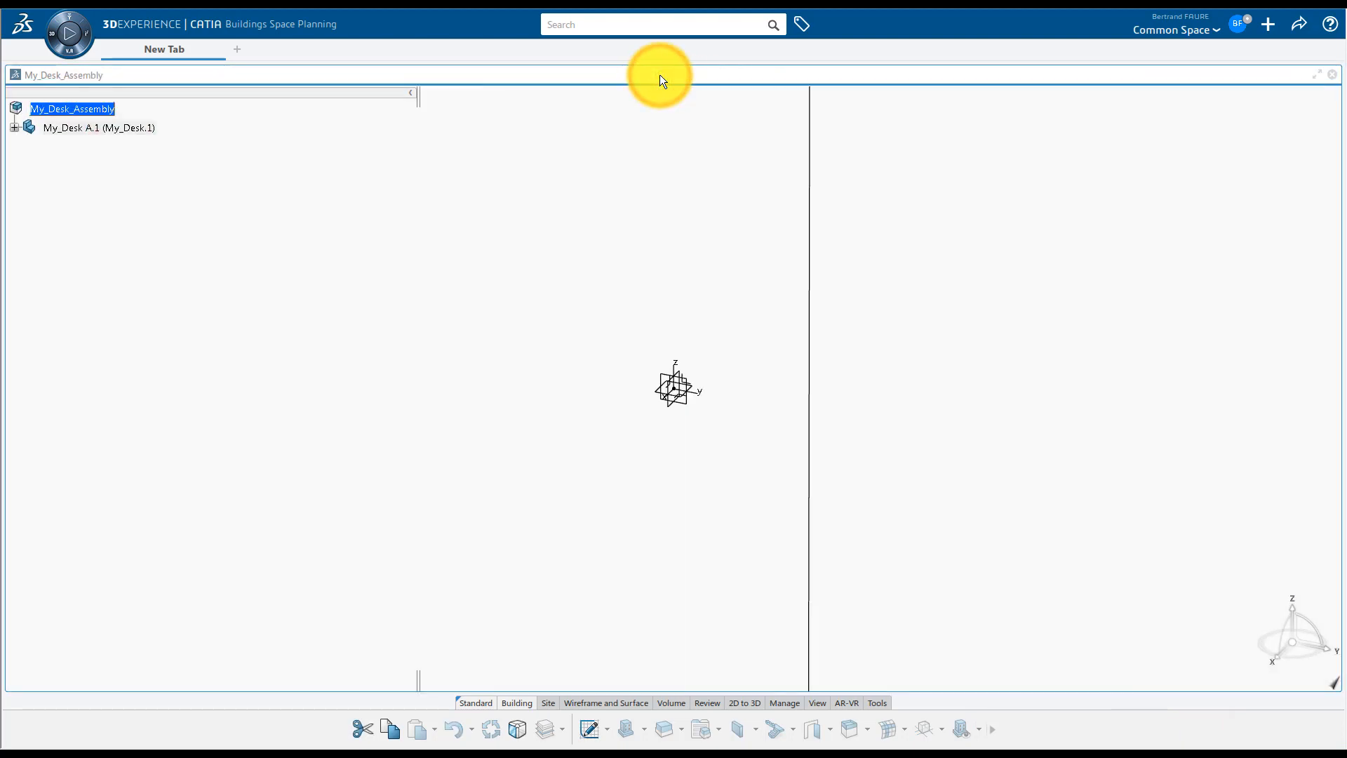
{"action": "middle_click_drag", "start_coordinate": [667, 163], "coordinate": [664, 412]}
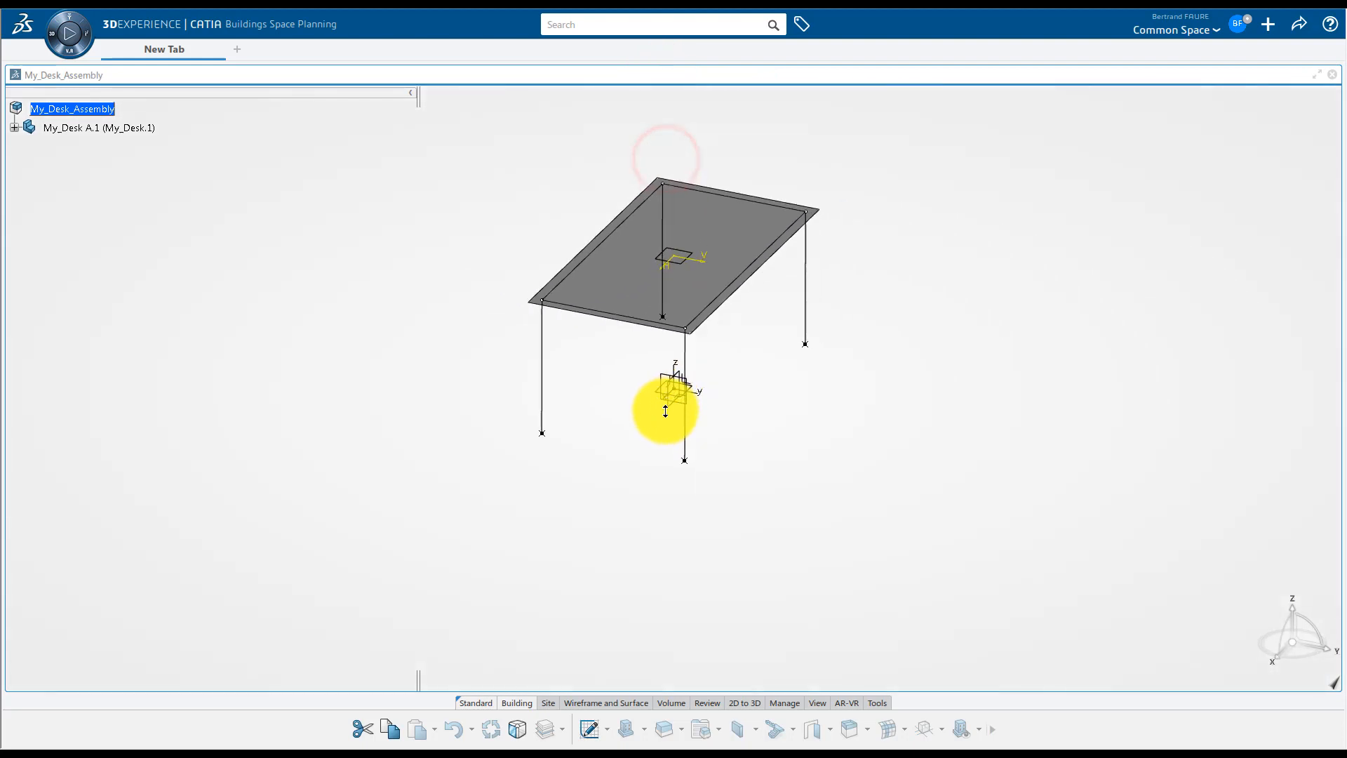
Retitle the My_Desk component as Sk_My_Desk and fix its instance position in the assembly
{"action": "right_click", "coordinate": [112, 128]}
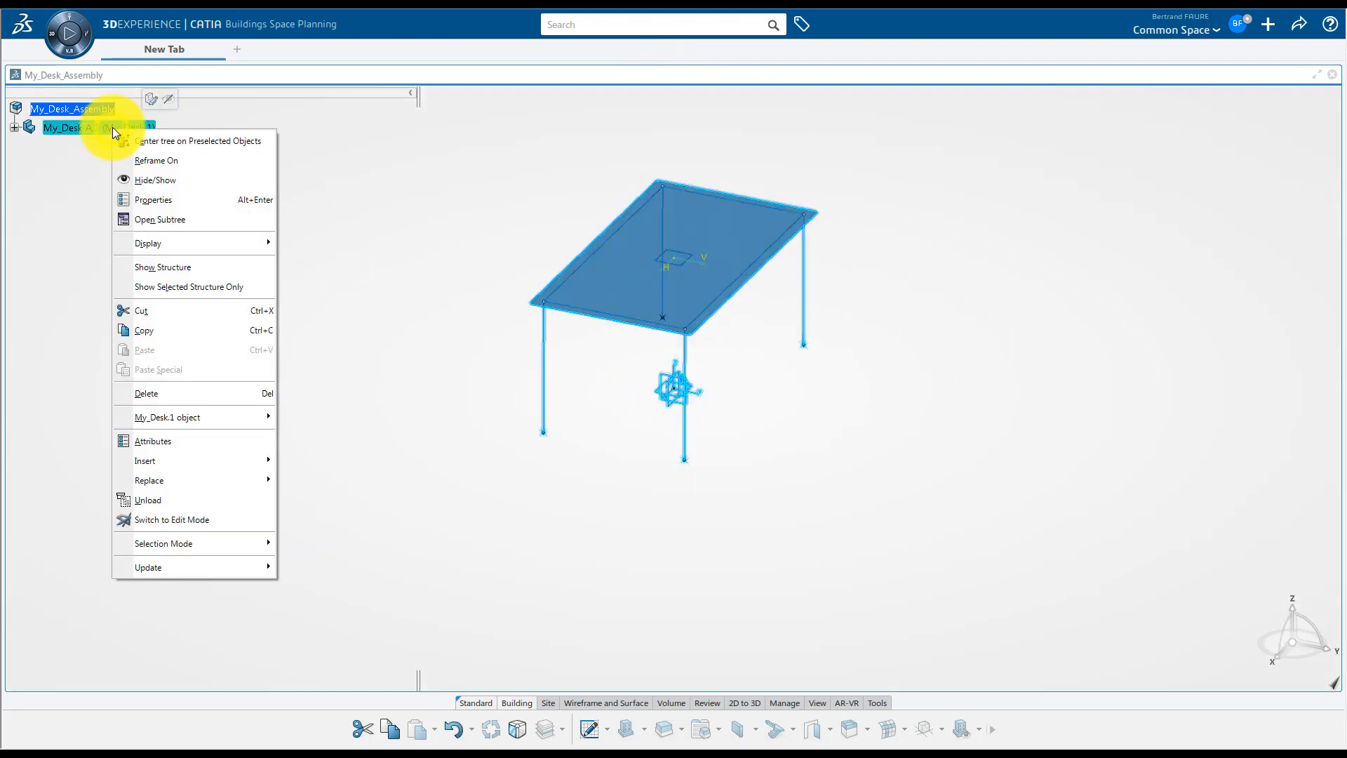
{"action": "left_click", "coordinate": [141, 200]}
{"action": "type", "text": "Sk_My_Desk"}
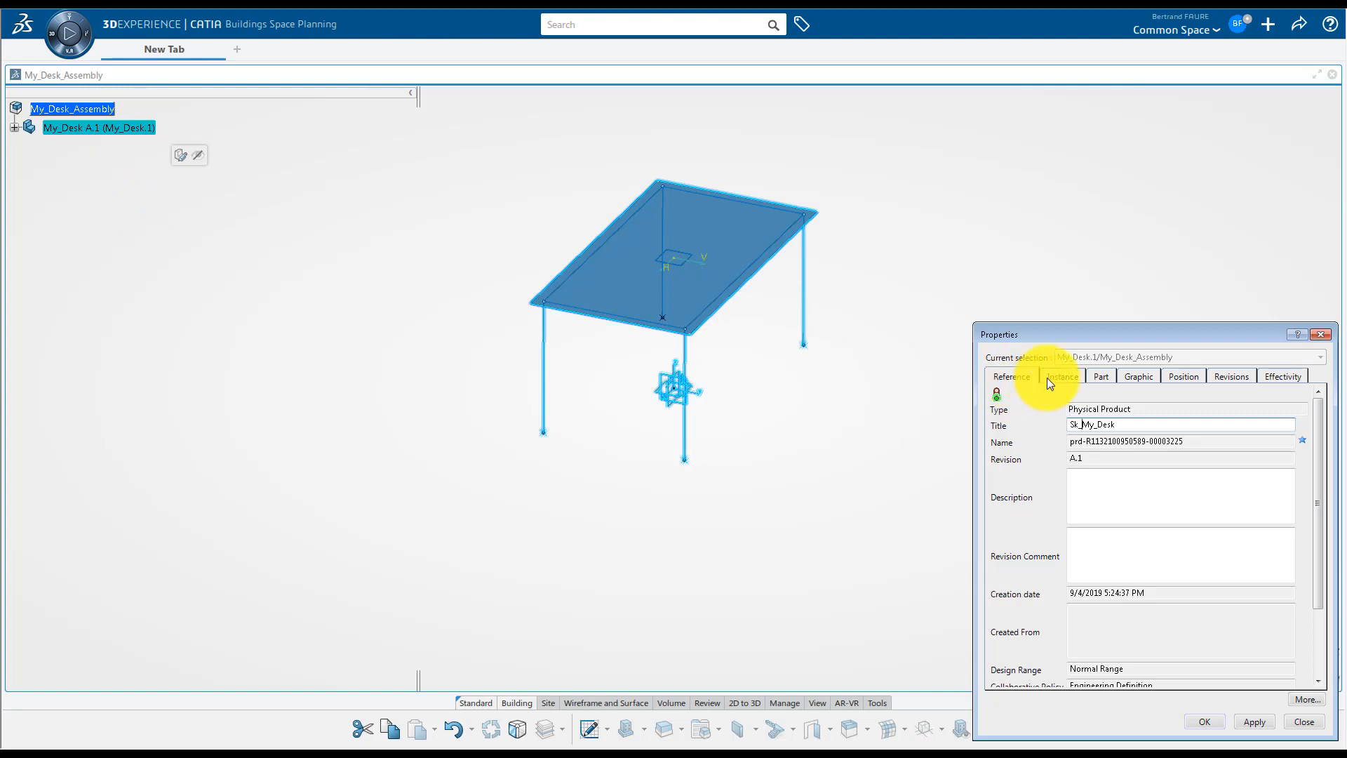
{"action": "left_click", "coordinate": [1049, 377]}
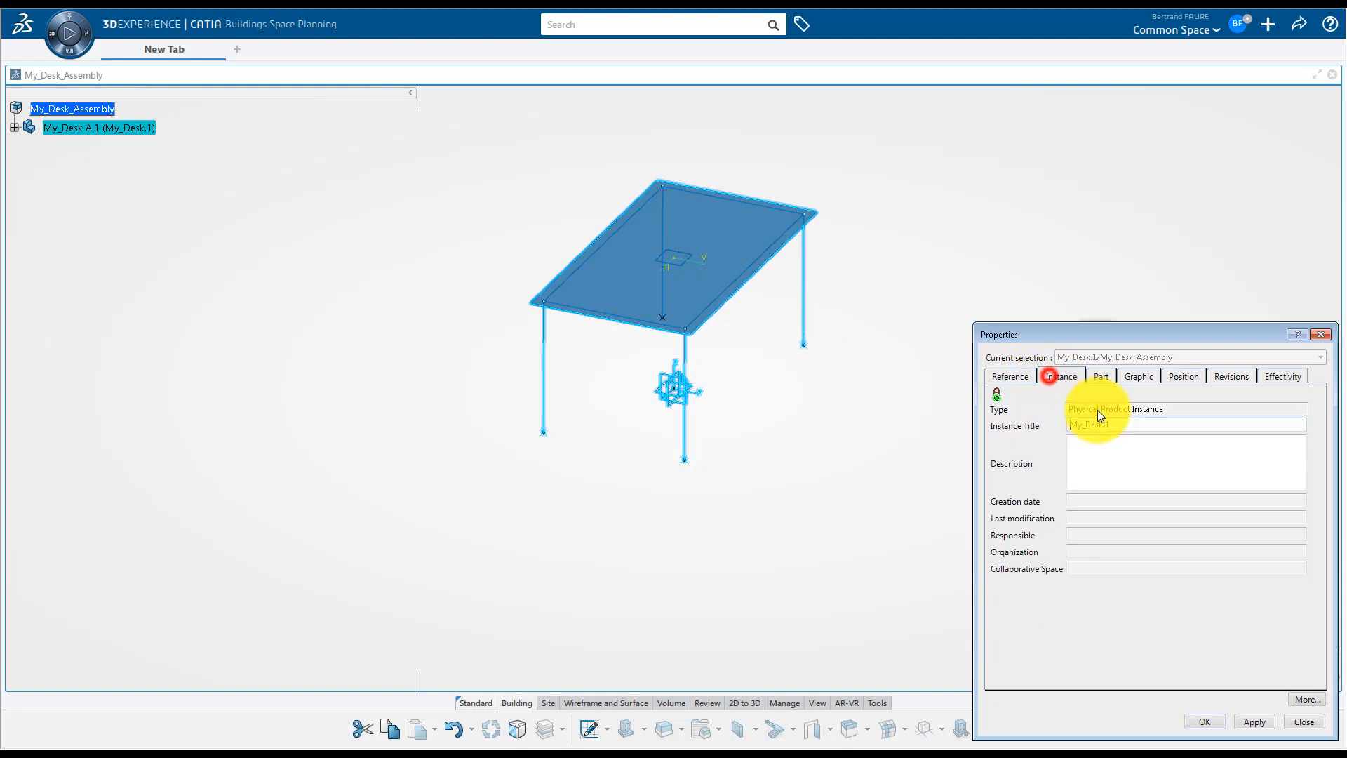
{"action": "left_click", "coordinate": [1181, 377]}
{"action": "left_click", "coordinate": [1059, 412]}
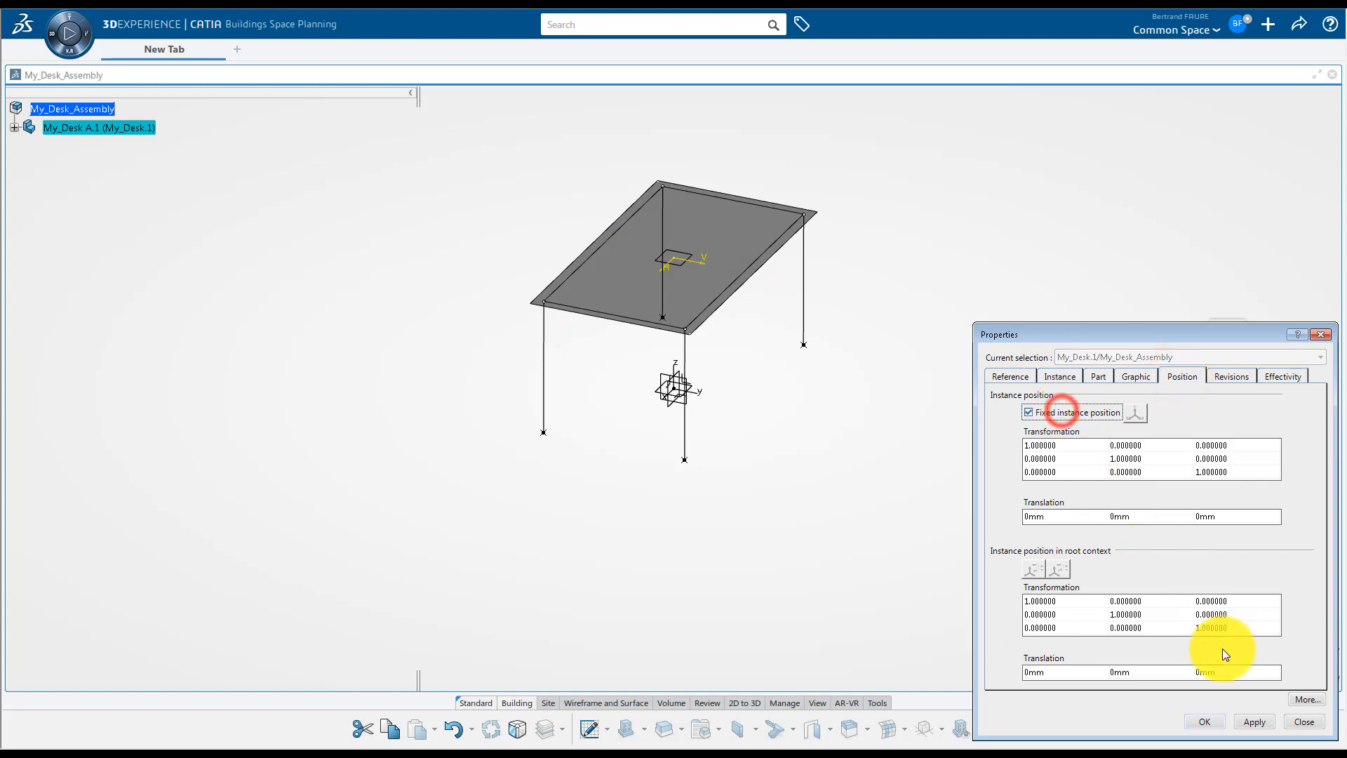
{"action": "left_click", "coordinate": [1206, 721]}
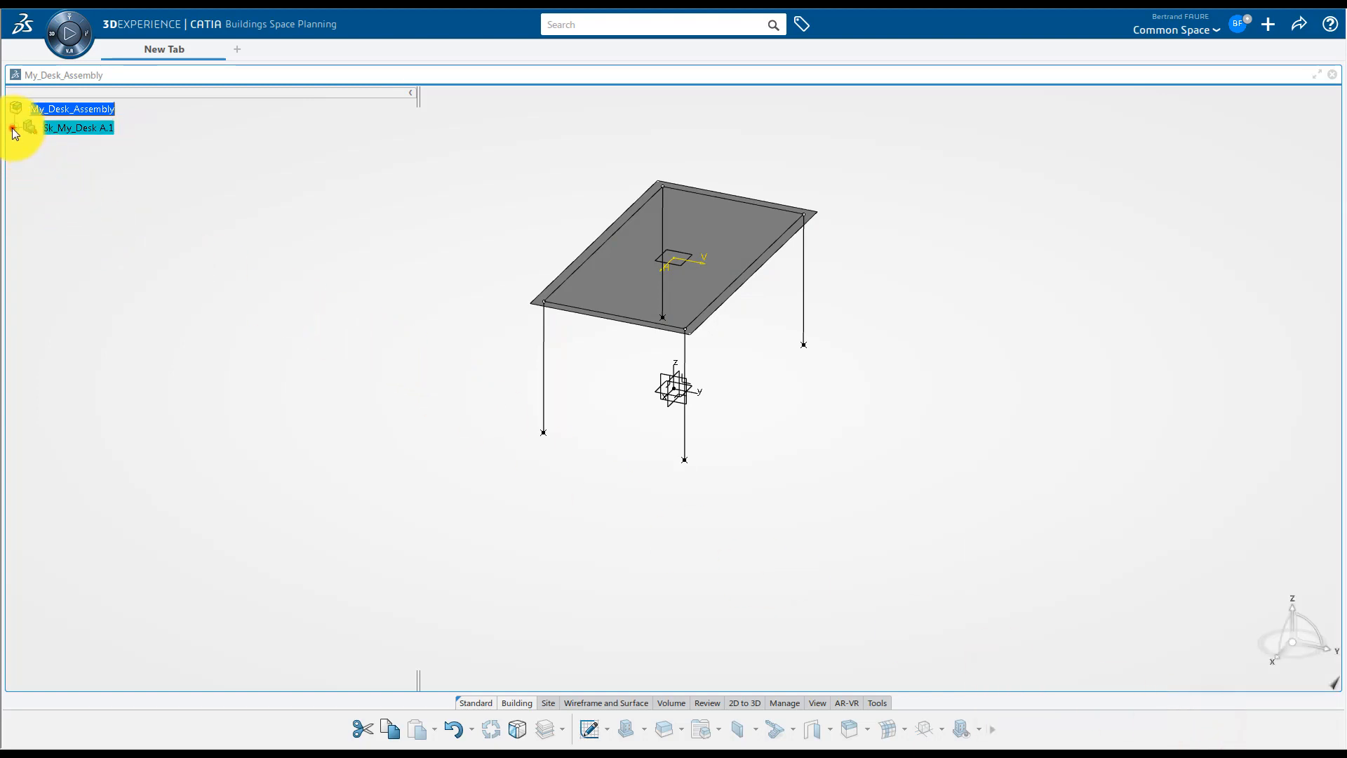
Add a new geometrical set to the 3D Shape of Sk_My_Desk
{"action": "left_click", "coordinate": [28, 146]}
{"action": "left_click", "coordinate": [42, 146]}
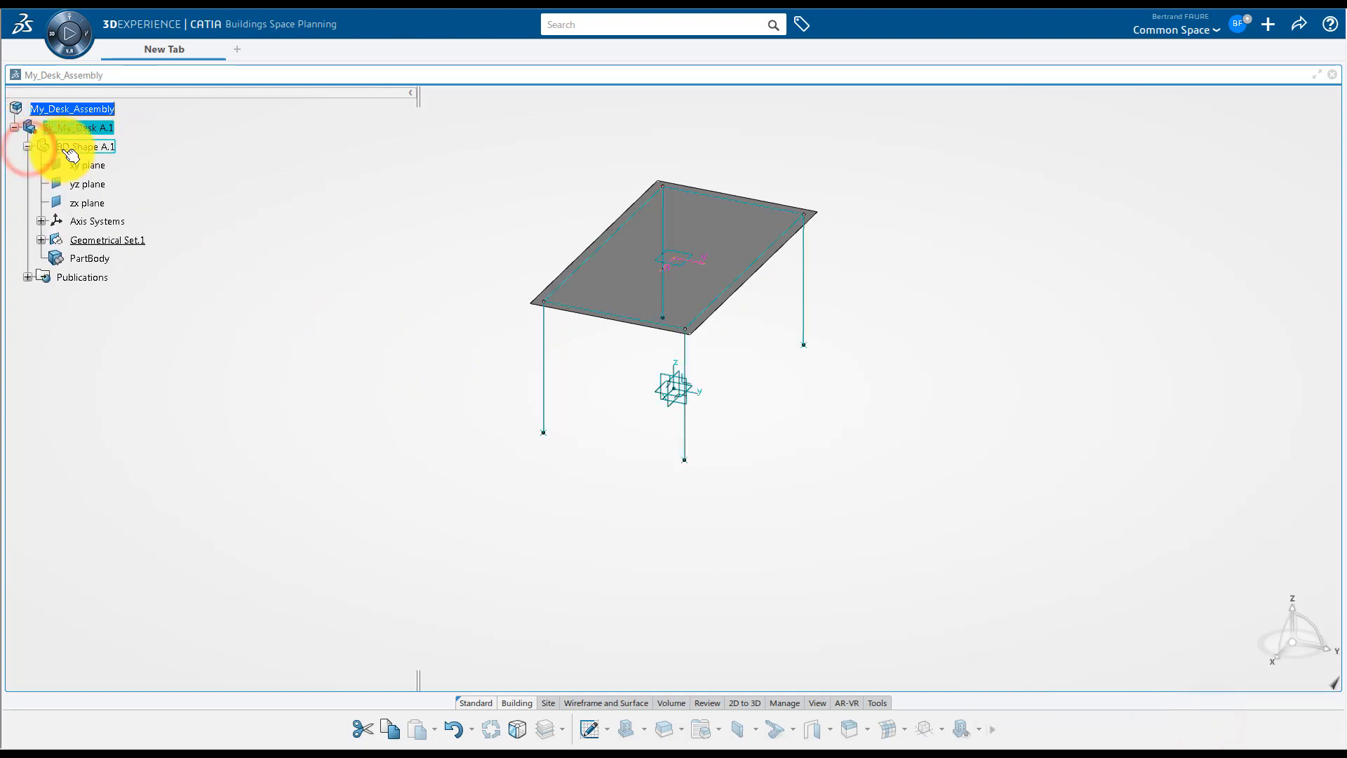
{"action": "right_click", "coordinate": [111, 149]}
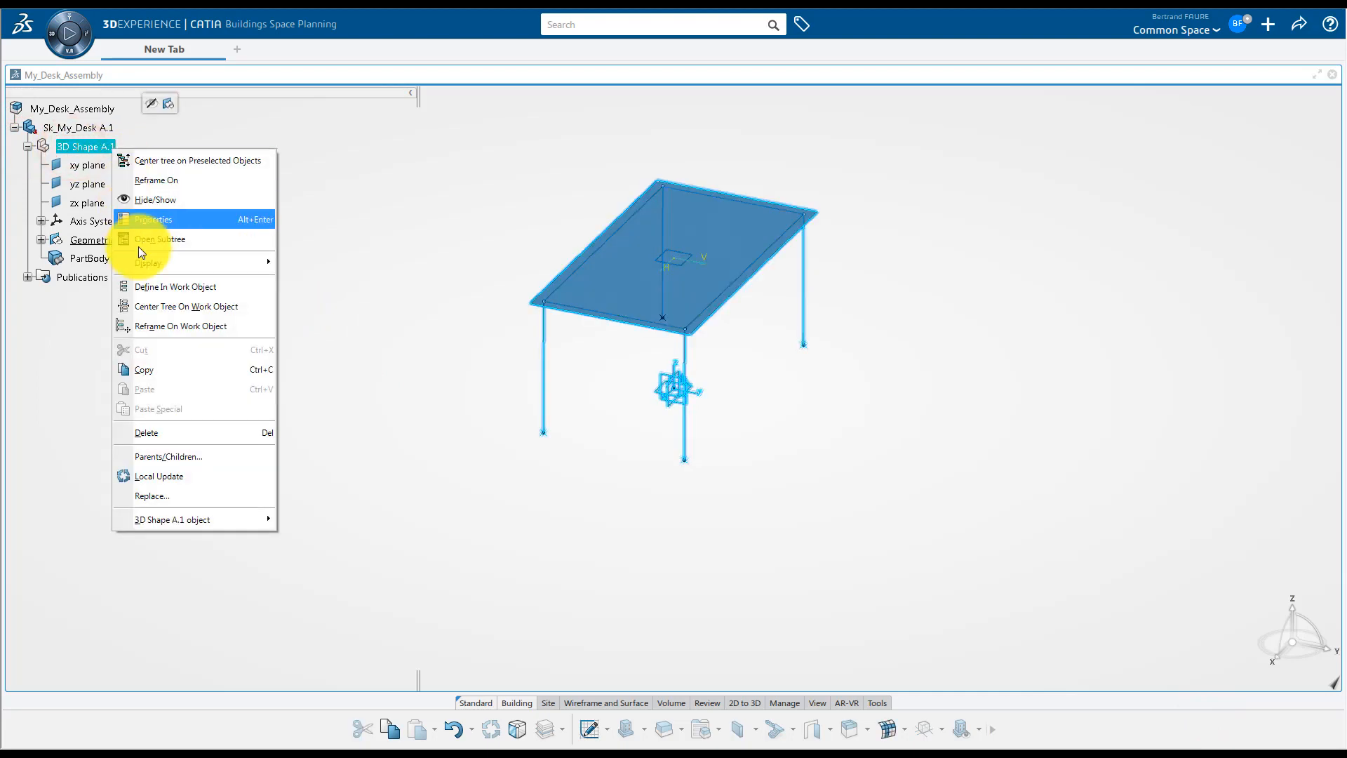
{"action": "mouse_move", "coordinate": [181, 519]}
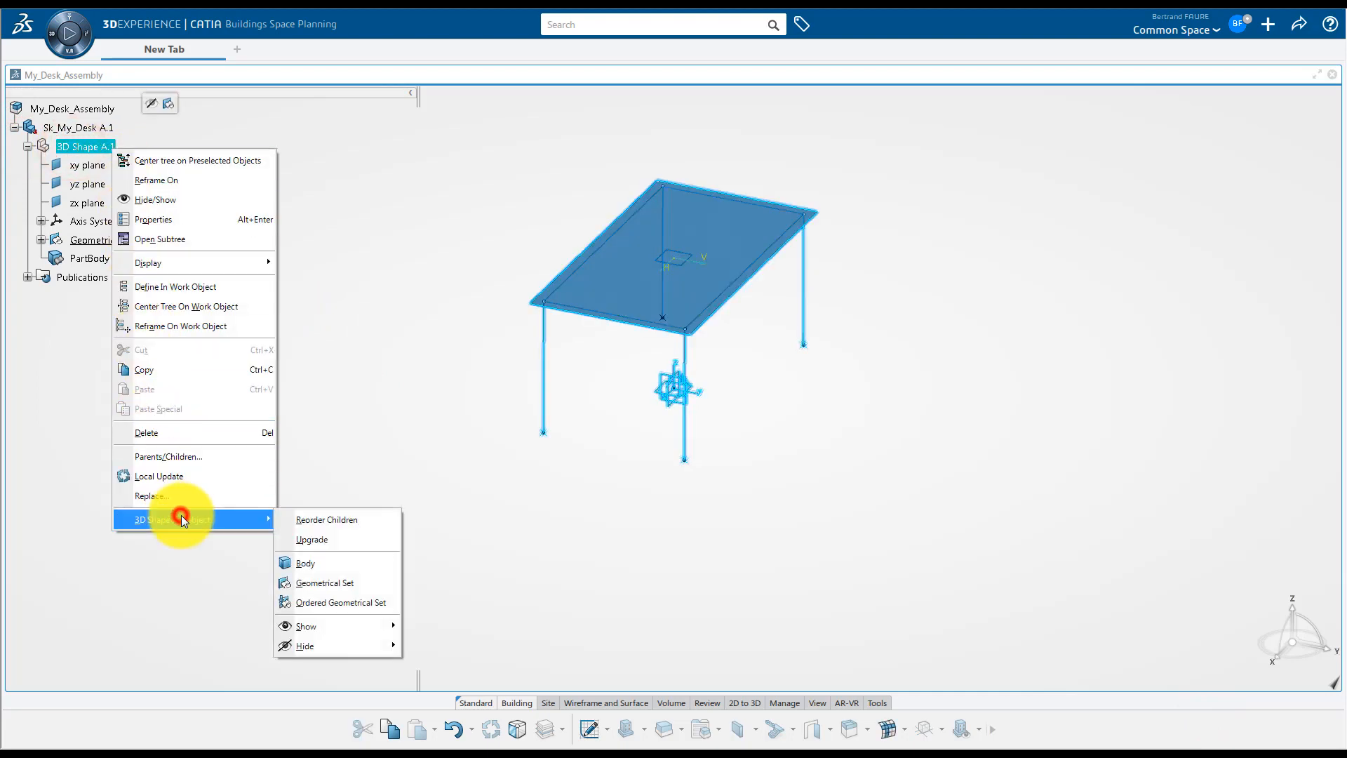
{"action": "left_click", "coordinate": [301, 580]}
Rename the new geometrical set as GS_LEG_AXES
{"action": "right_click", "coordinate": [134, 261]}
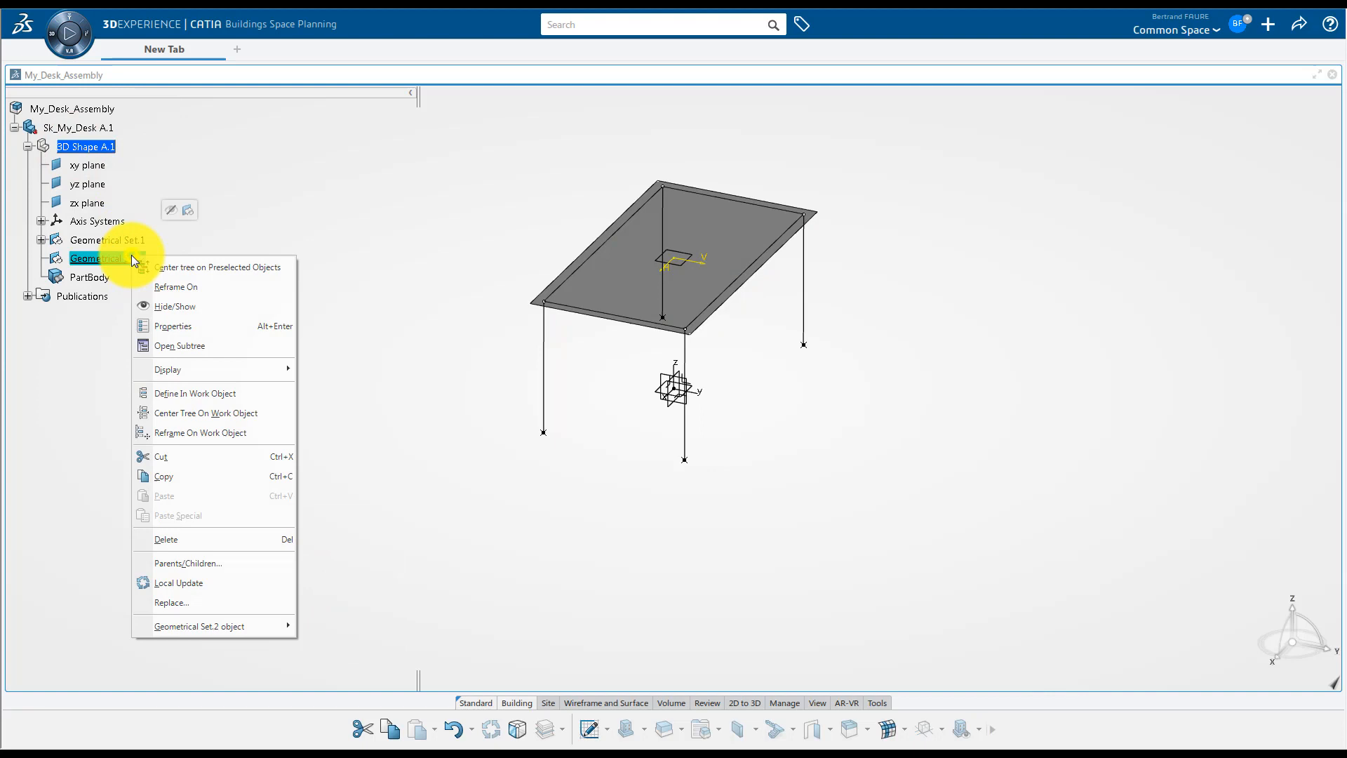
{"action": "left_click", "coordinate": [167, 320]}
{"action": "left_click", "coordinate": [1046, 373]}
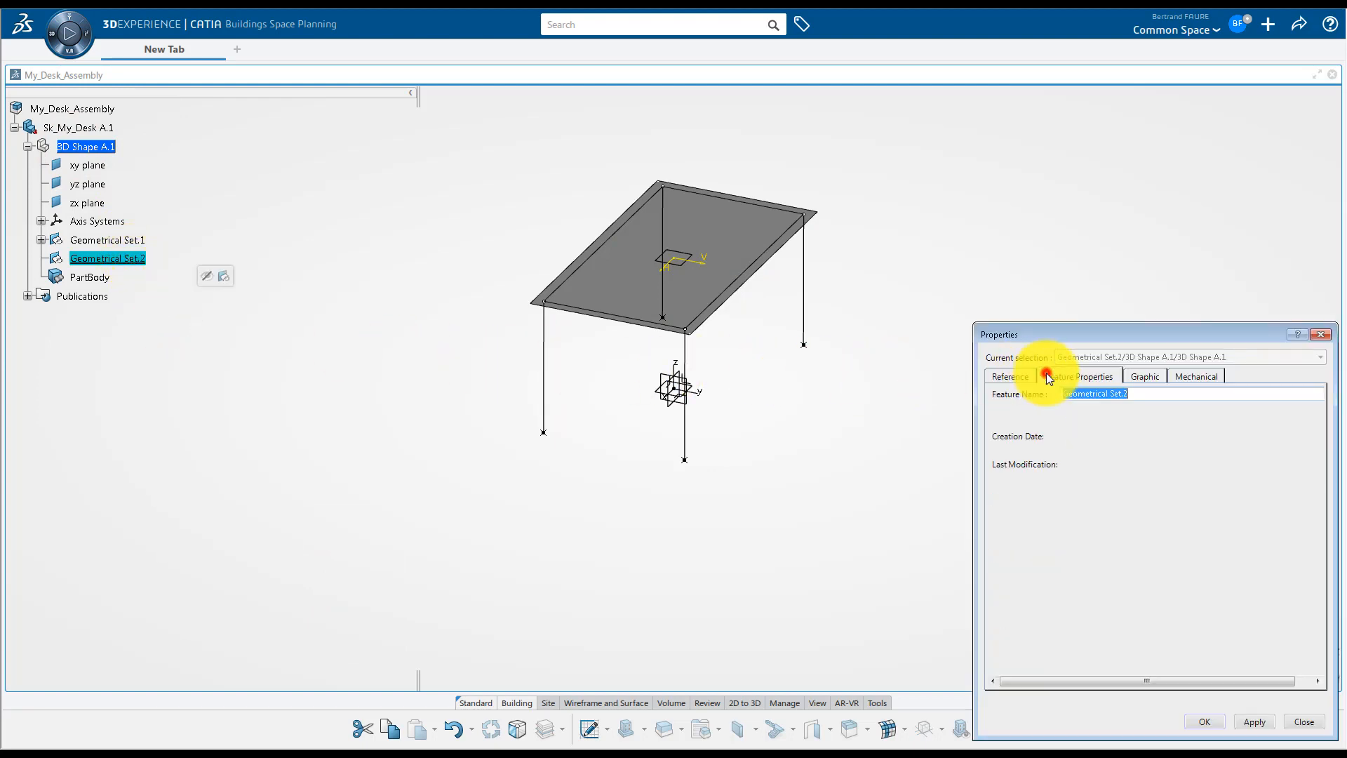
{"action": "type", "text": "GS_LEG_AXES"}
{"action": "key", "text": "Return"}
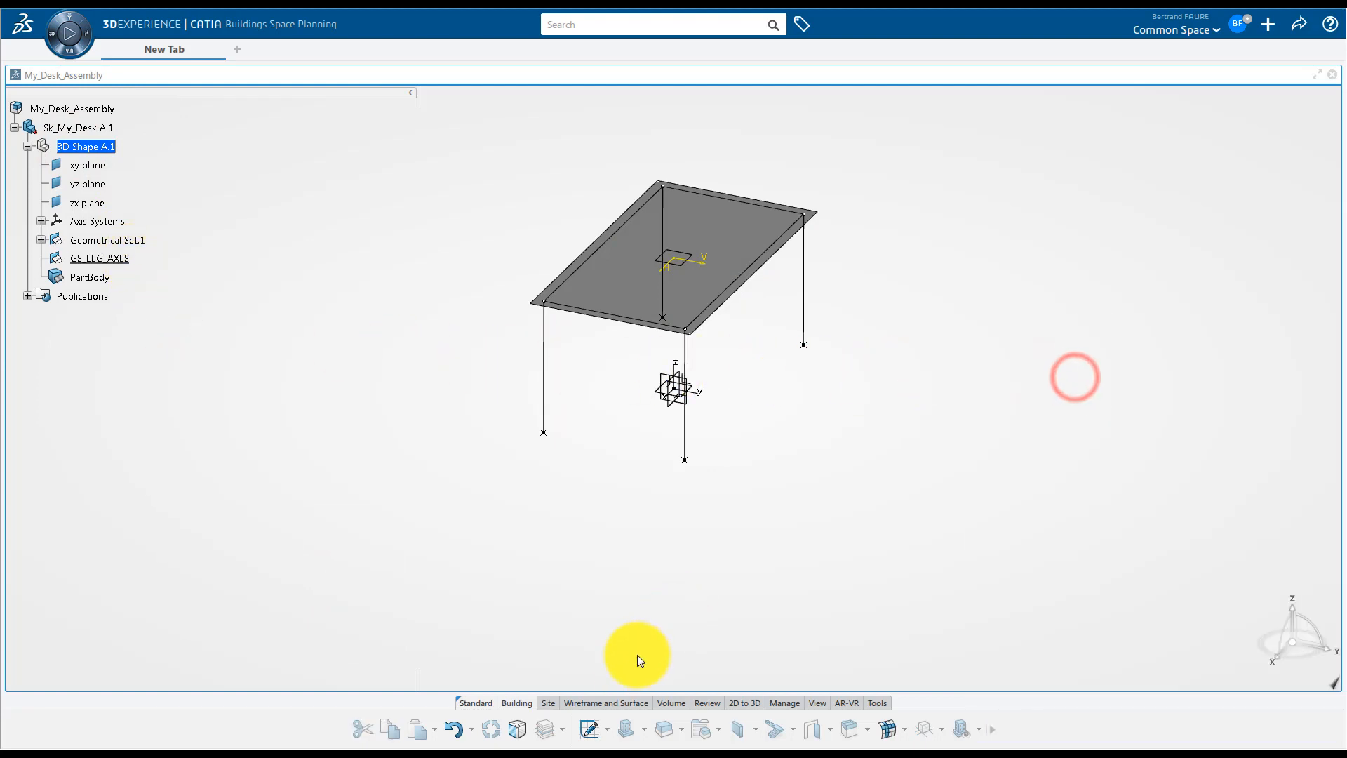
Create a standard axis system with its origin at Project.1, kept out of the Axis Systems node
{"action": "left_click", "coordinate": [617, 702]}
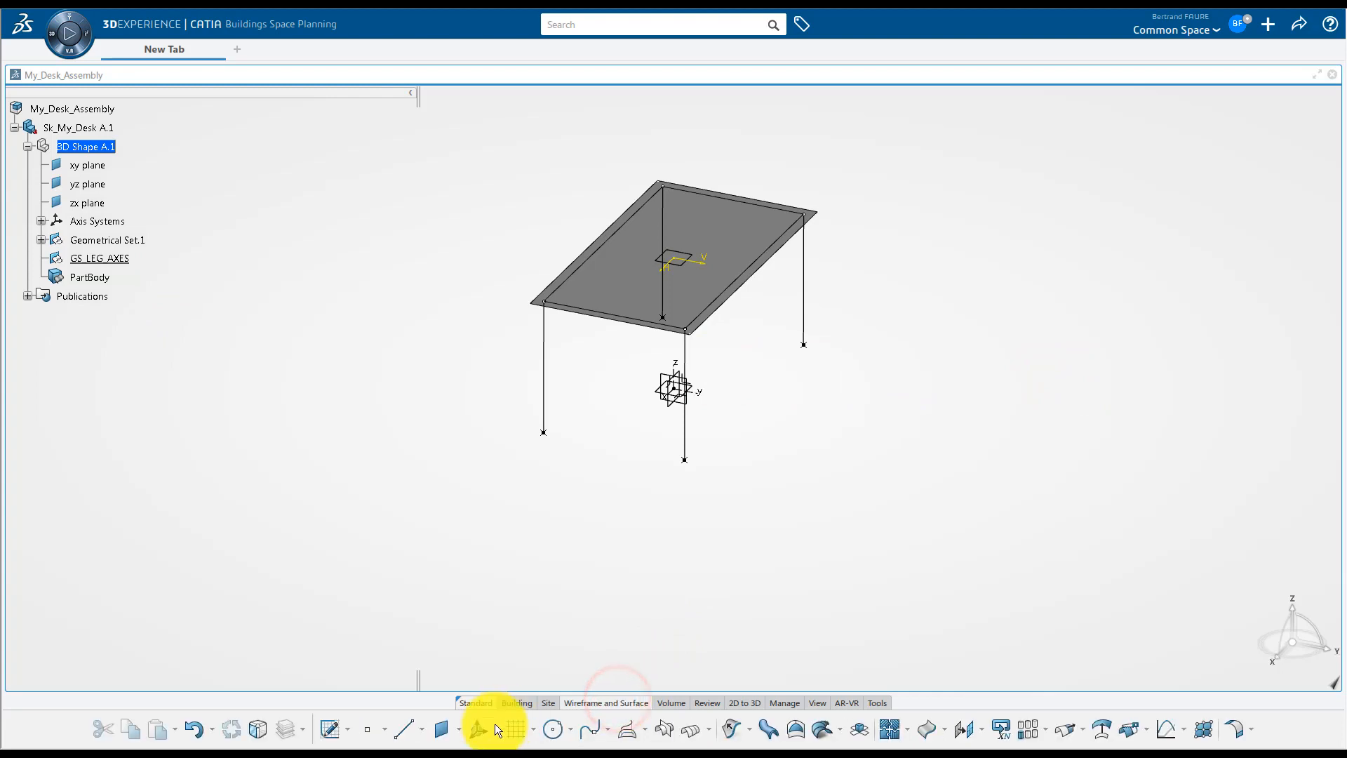
{"action": "left_click", "coordinate": [487, 727]}
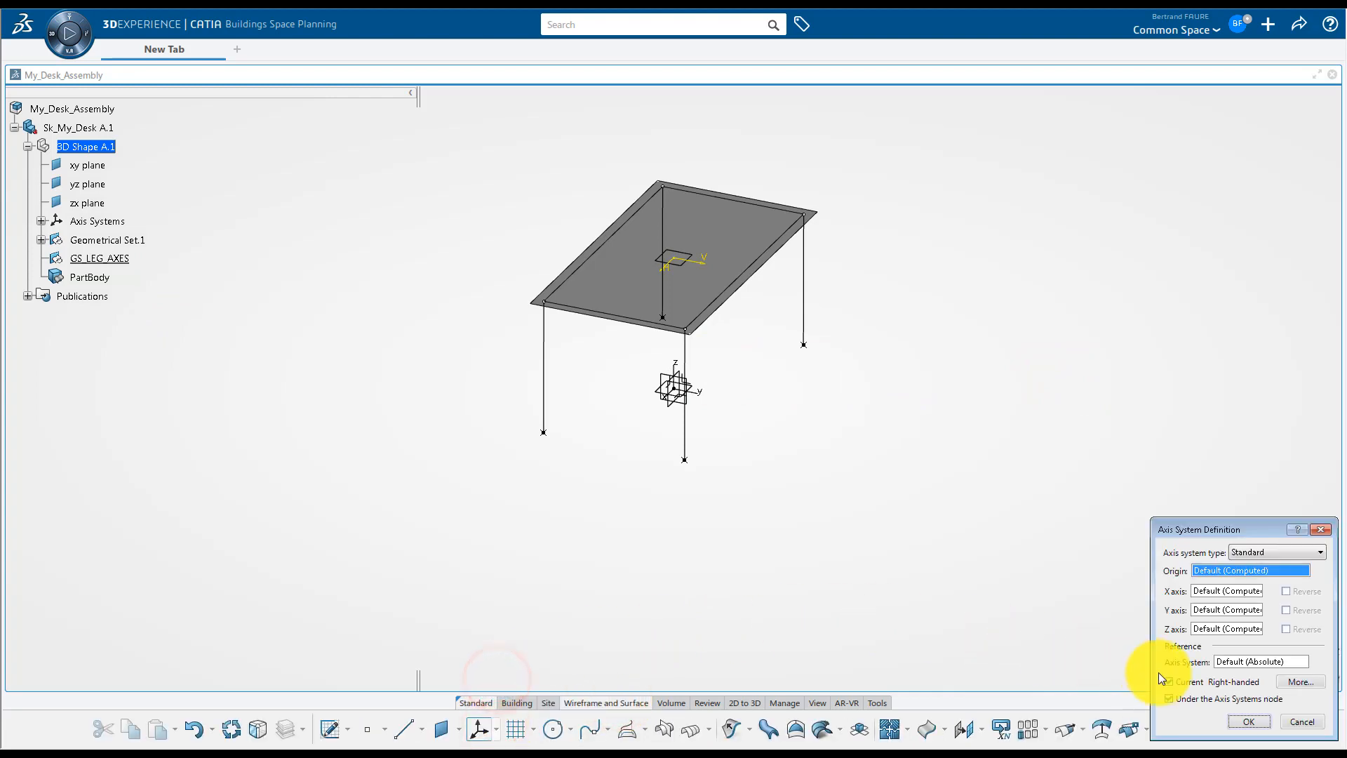
{"action": "left_click", "coordinate": [1178, 698]}
{"action": "left_click", "coordinate": [41, 240]}
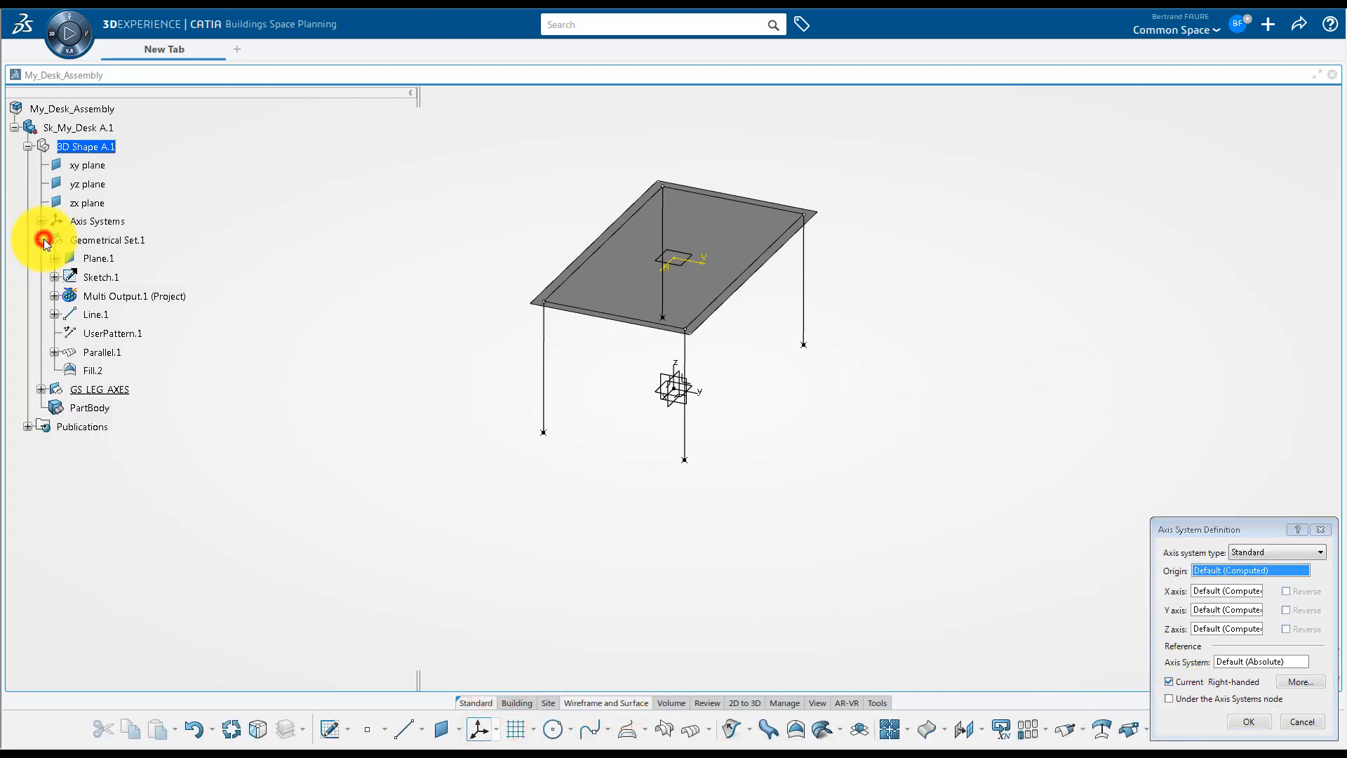
{"action": "left_click", "coordinate": [55, 295]}
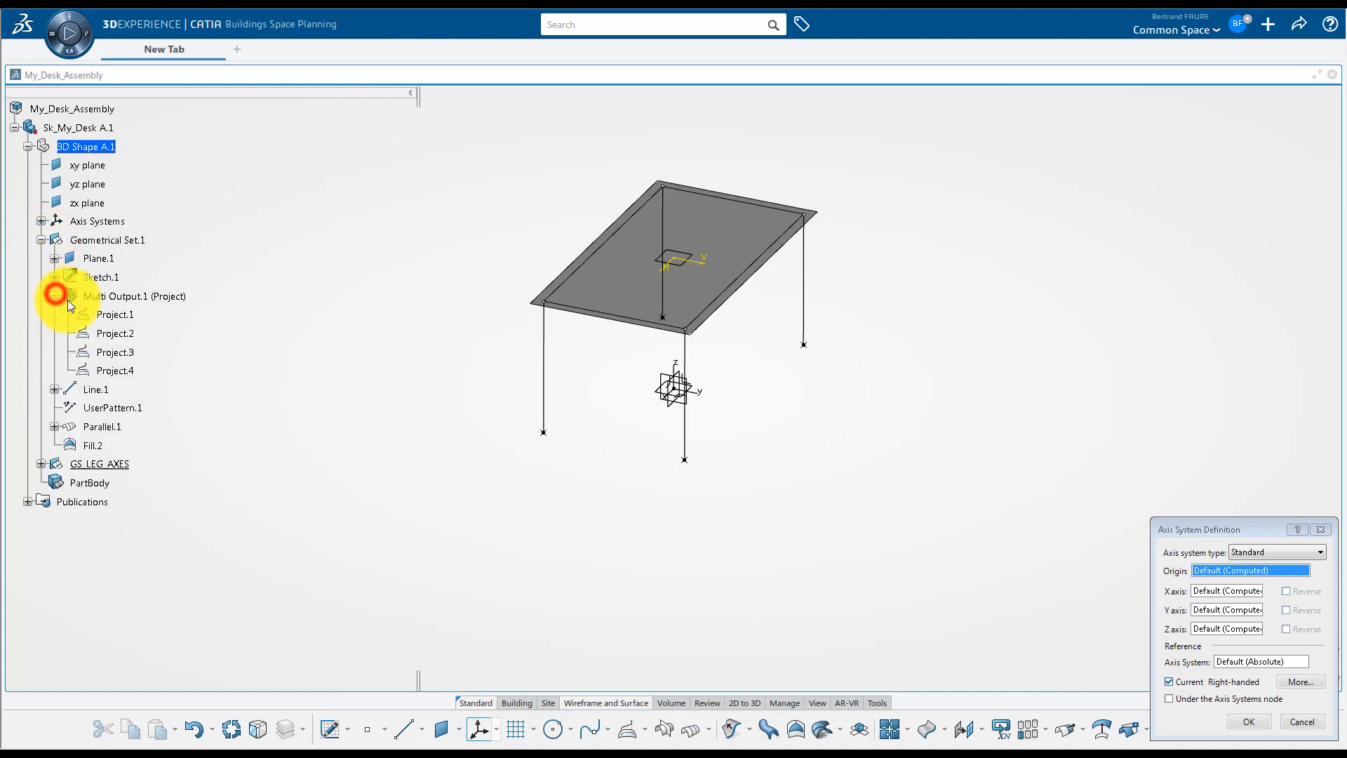
{"action": "left_click", "coordinate": [116, 317]}
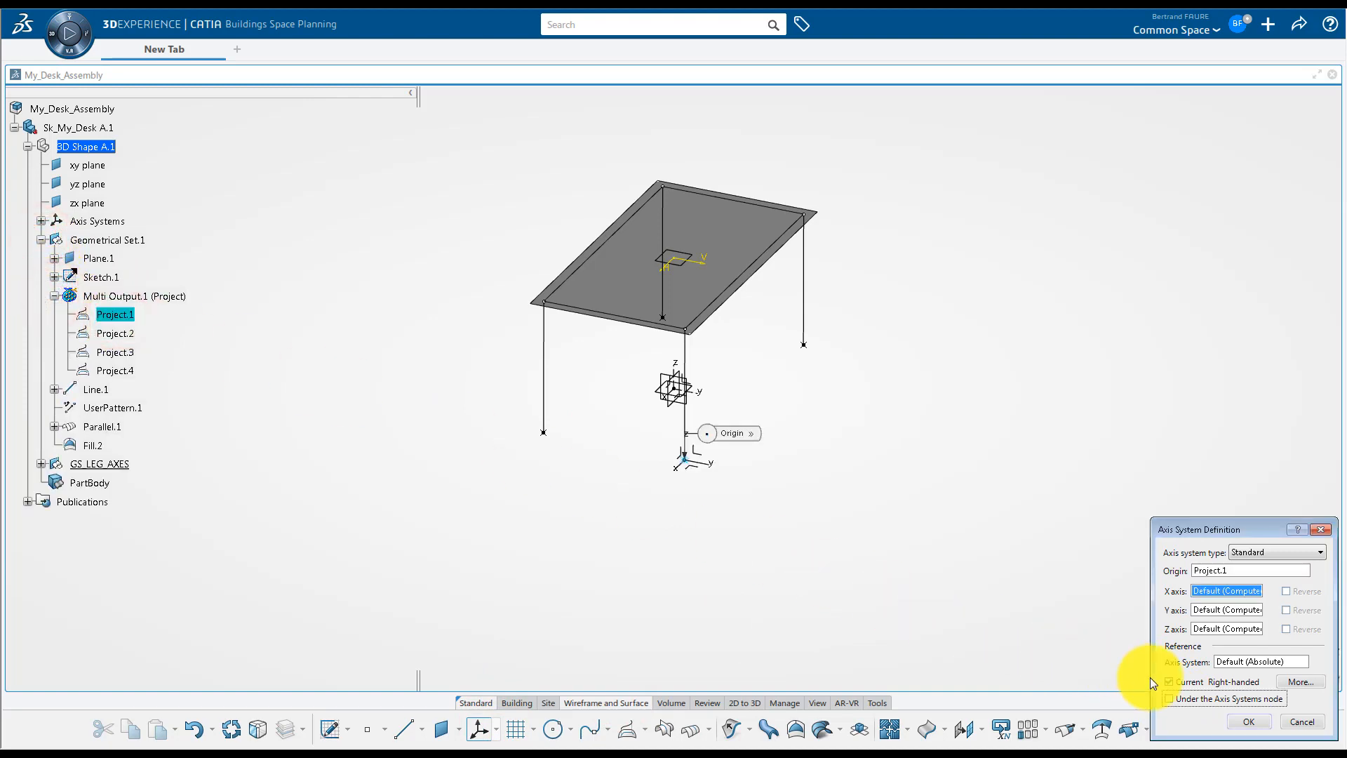
{"action": "left_click", "coordinate": [1241, 721]}
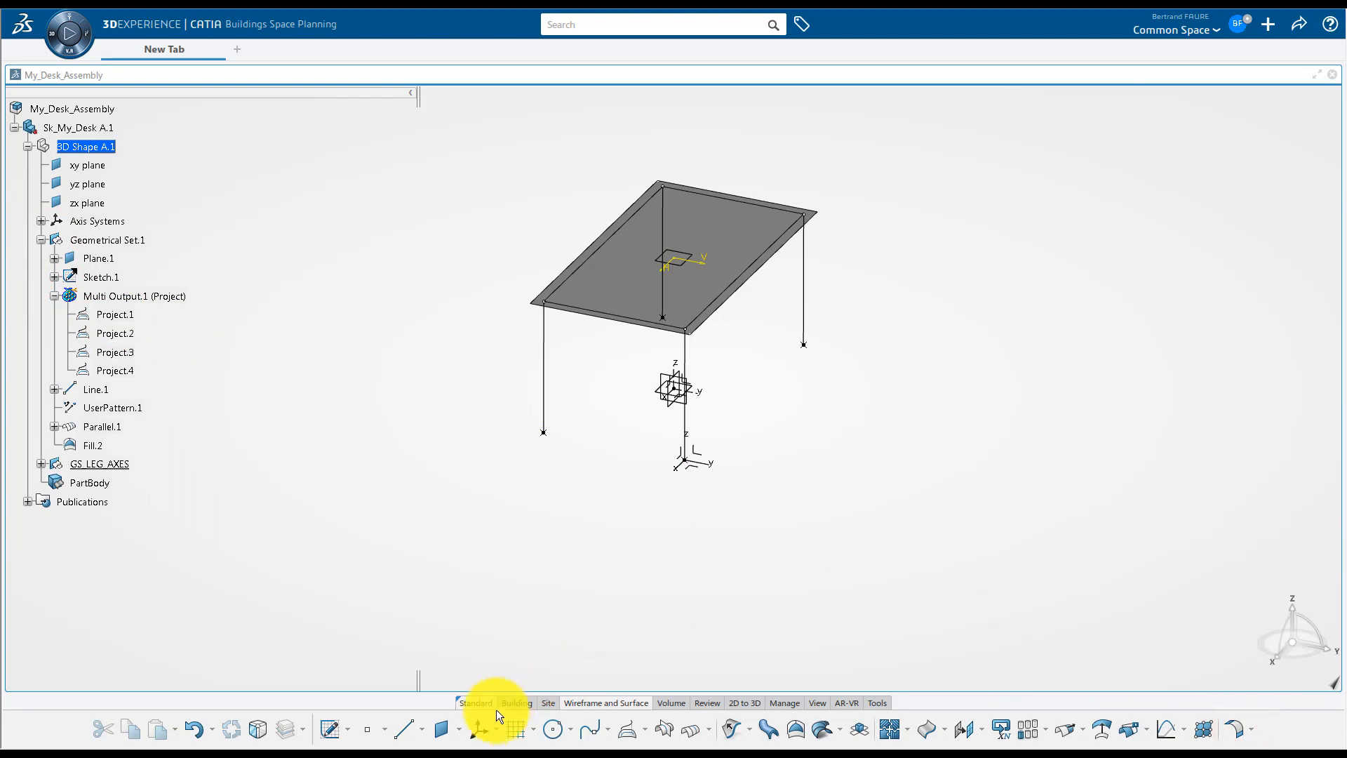
Create three more standard axis systems with origins at the leg points Project.2, Project.3 and Project.4
{"action": "left_click", "coordinate": [480, 727]}
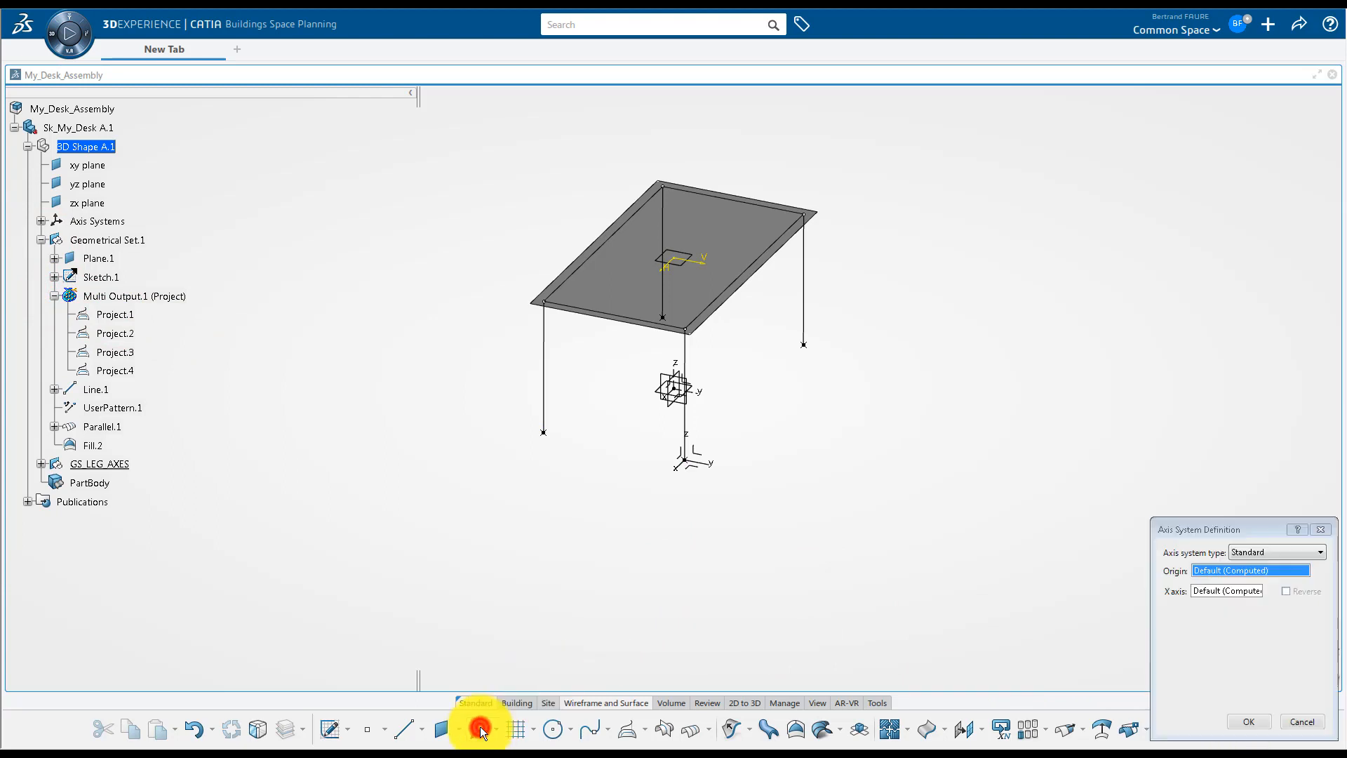
{"action": "left_click", "coordinate": [130, 335]}
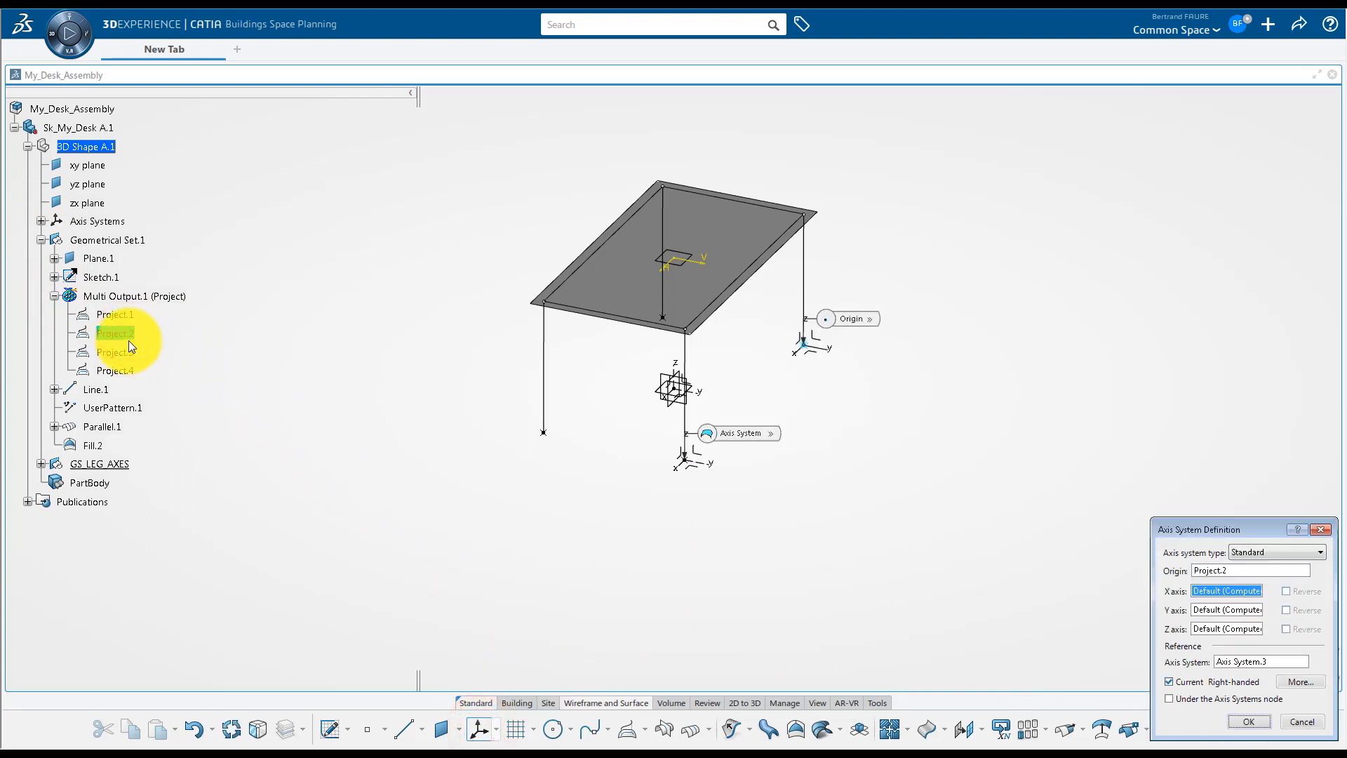
{"action": "left_click", "coordinate": [129, 352]}
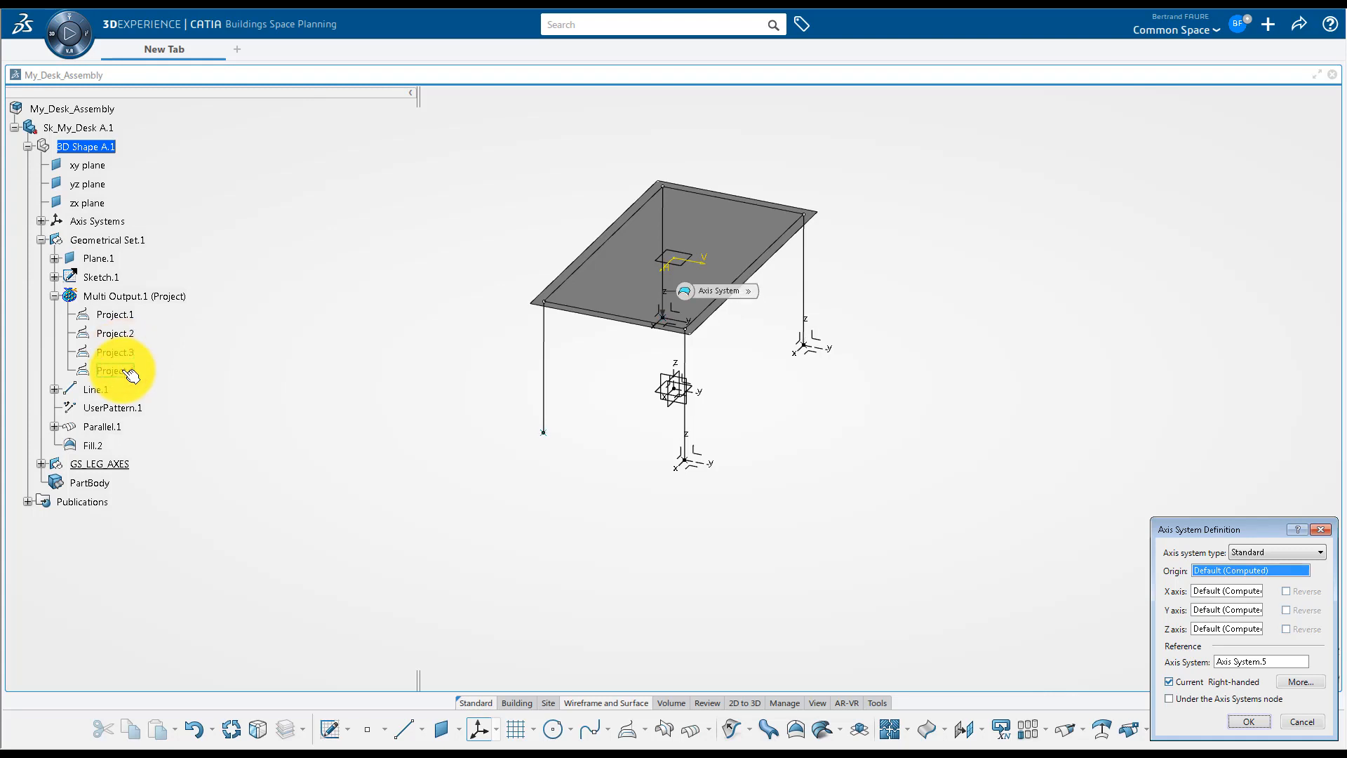
{"action": "left_click", "coordinate": [127, 372]}
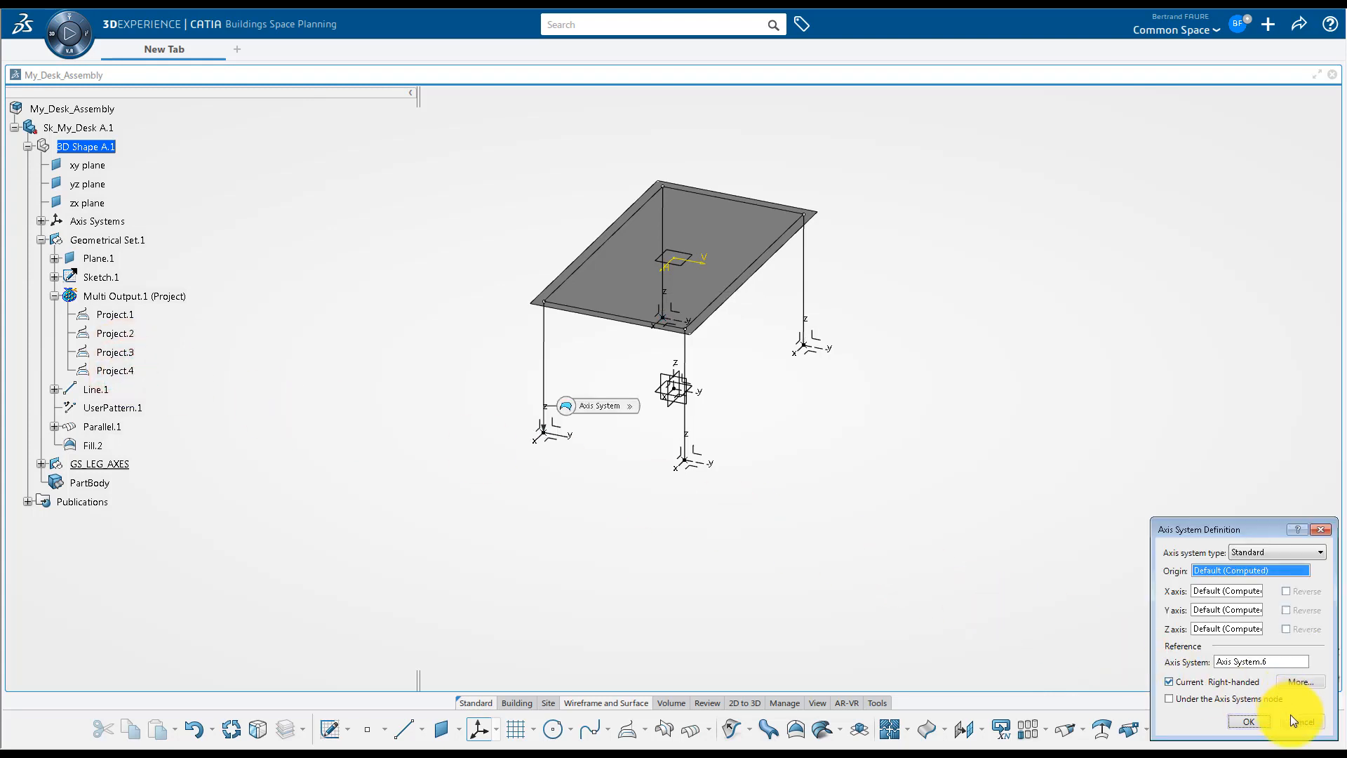
{"action": "left_click", "coordinate": [1294, 719]}
Insert a new 3D Part under My_Desk_Assembly
{"action": "left_click", "coordinate": [102, 112]}
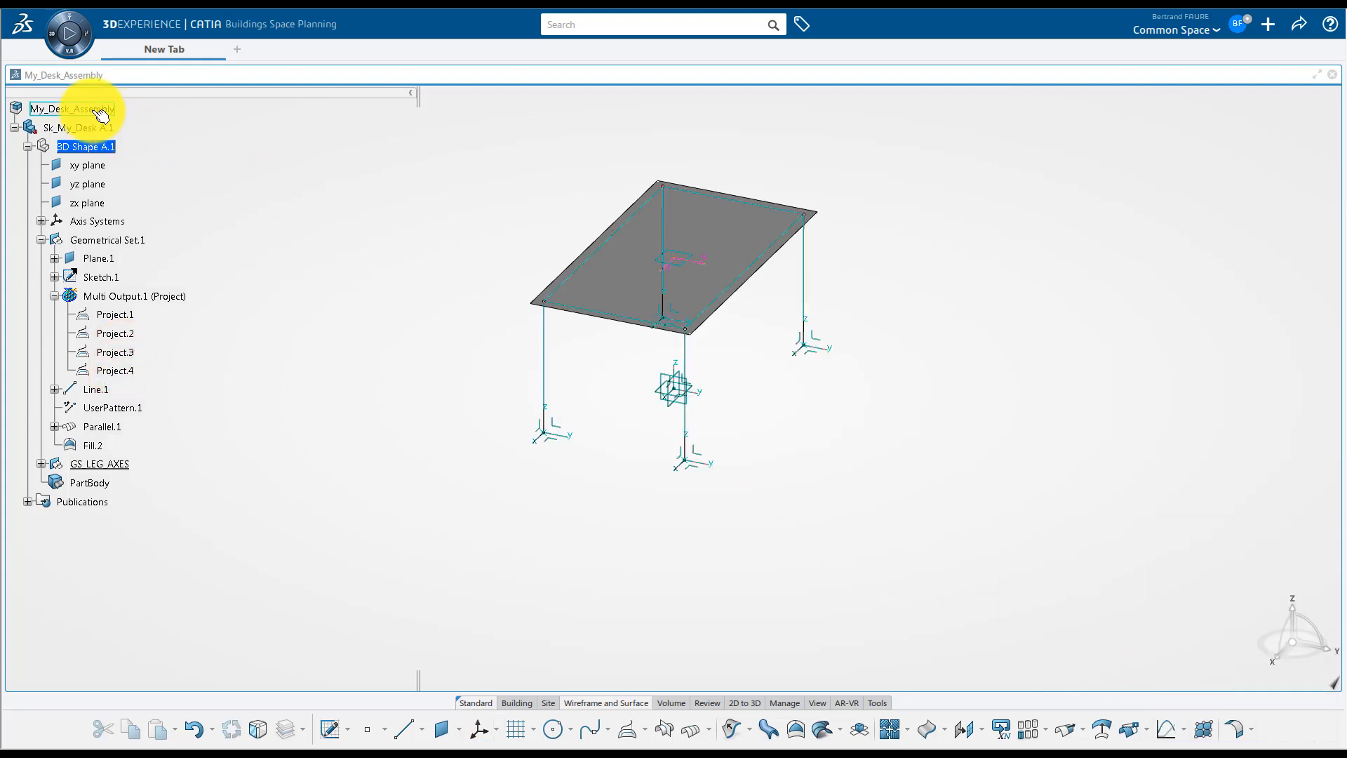
{"action": "right_click", "coordinate": [100, 111]}
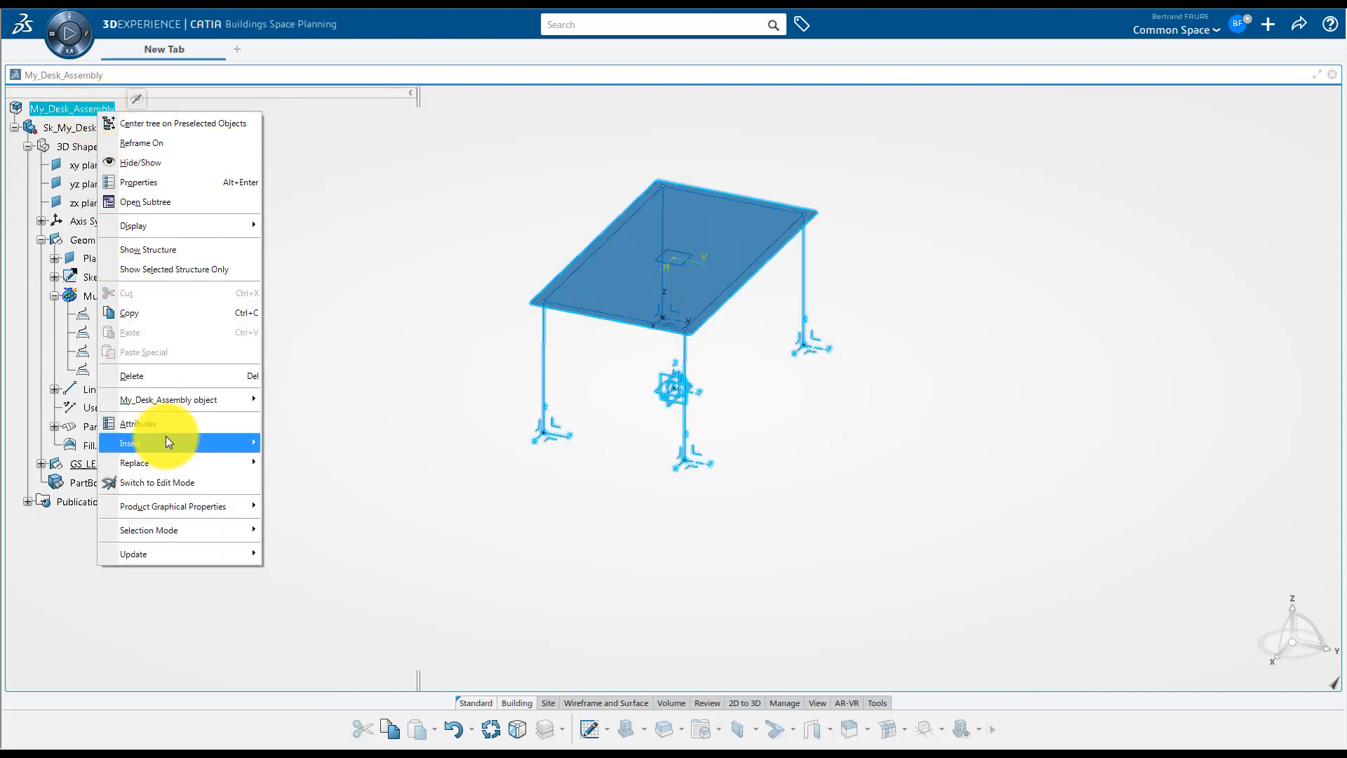
{"action": "mouse_move", "coordinate": [169, 440]}
{"action": "left_click", "coordinate": [318, 182]}
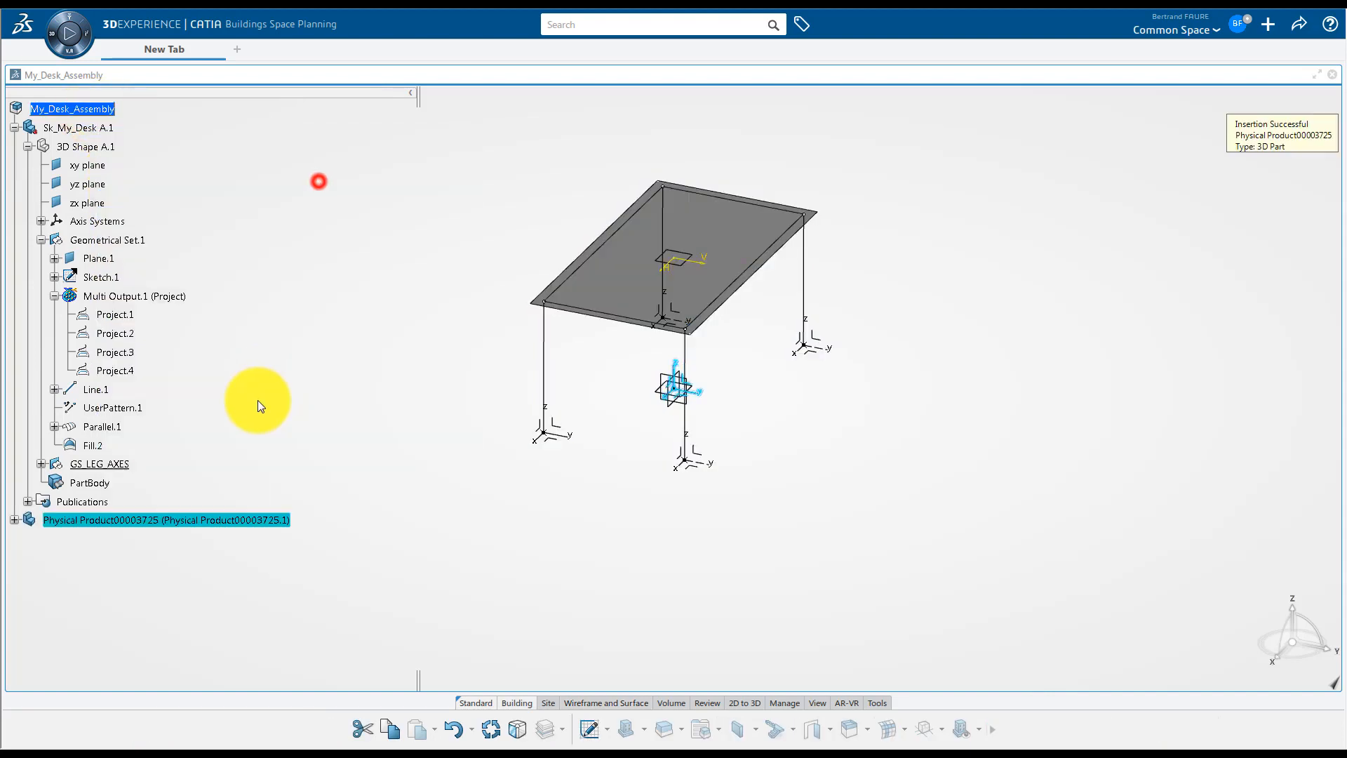
Set the new part's title to Leg and its instance title to Leg_
{"action": "right_click", "coordinate": [237, 517]}
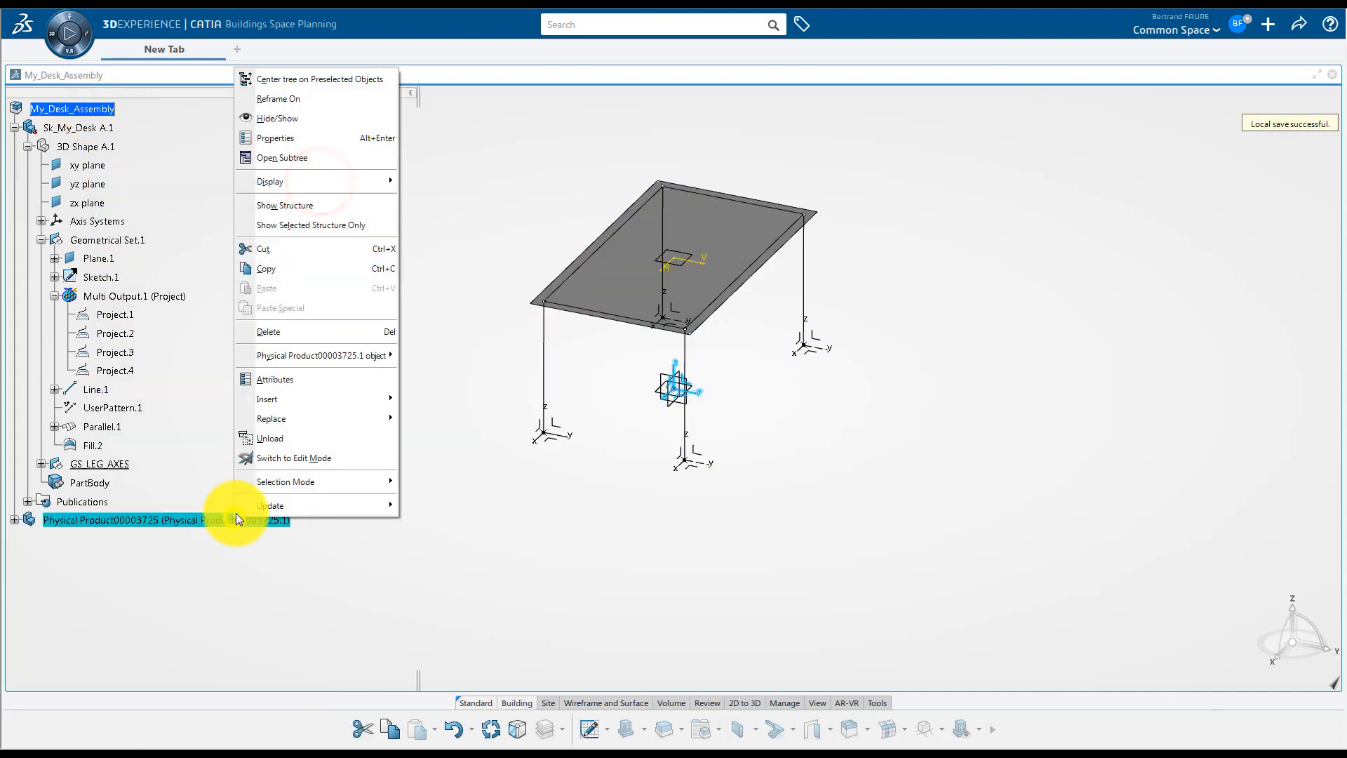
{"action": "left_click", "coordinate": [274, 138]}
{"action": "type", "text": "Leg"}
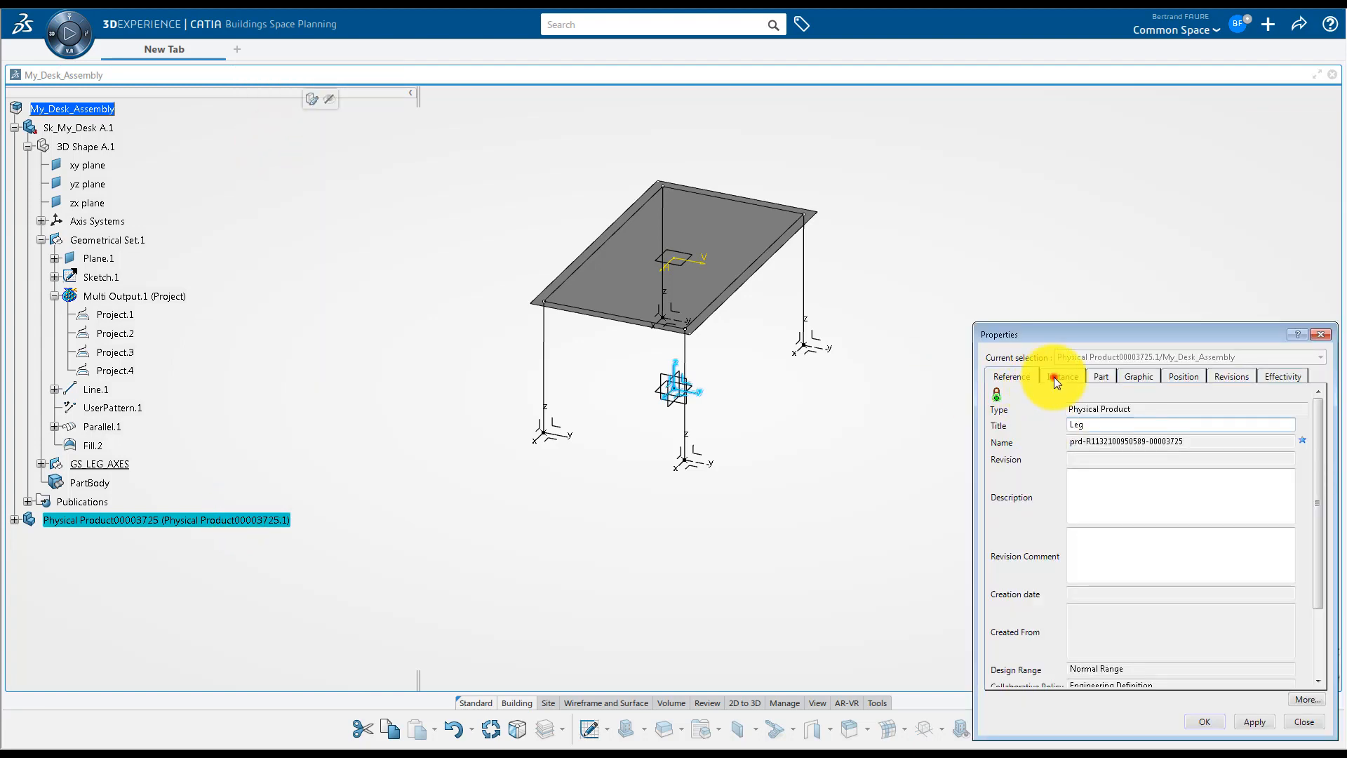
{"action": "left_click", "coordinate": [1054, 376]}
{"action": "key", "text": "Tab"}
{"action": "type", "text": "Leg_"}
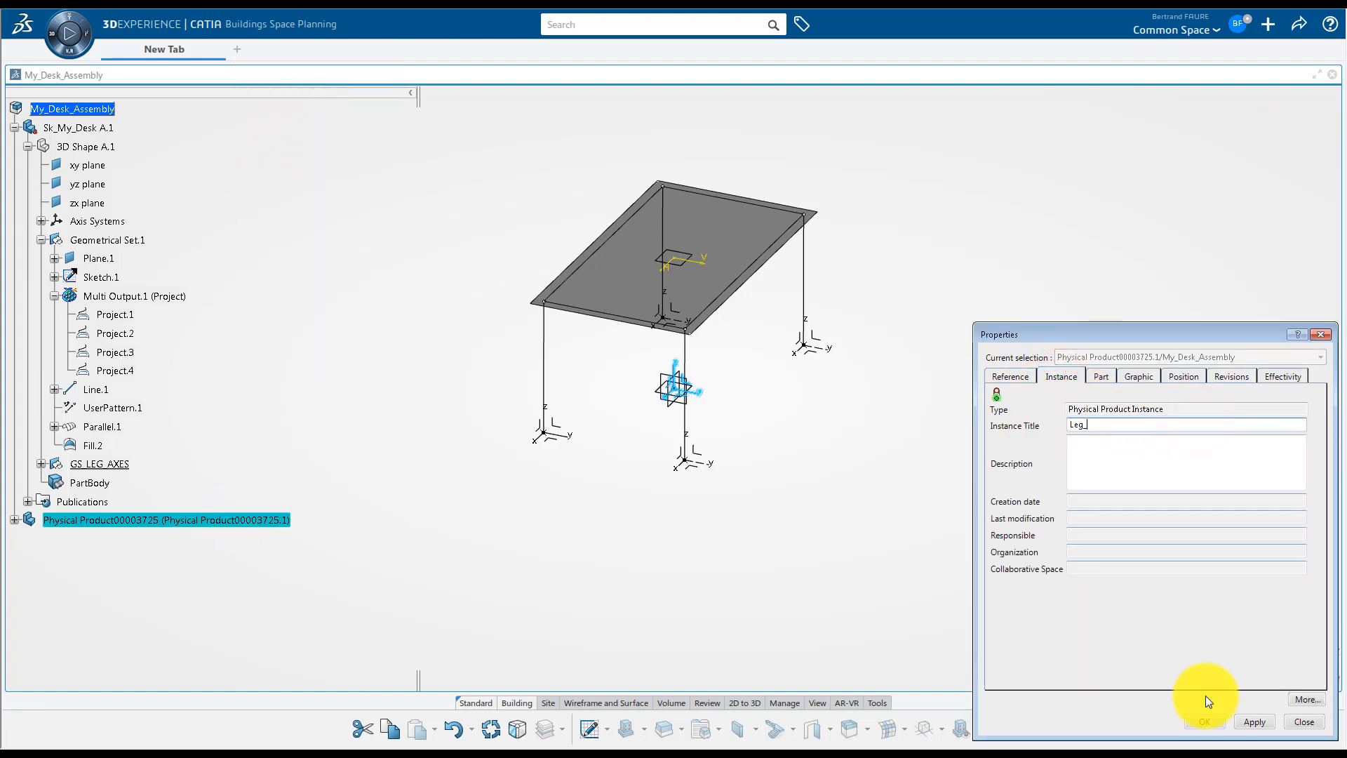
{"action": "left_click", "coordinate": [1204, 720]}
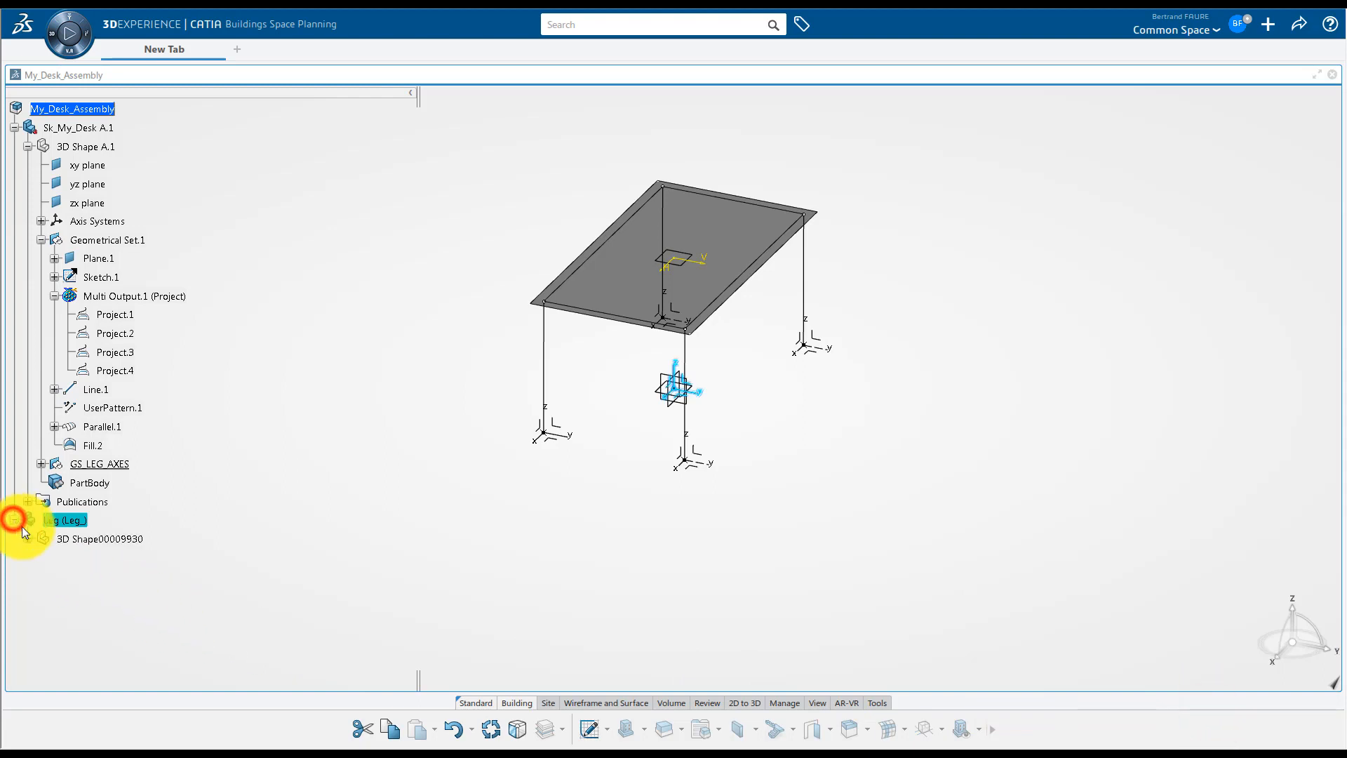
Strip the trailing number from the title of the Leg part's shape so it reads 3D Shape
{"action": "right_click", "coordinate": [91, 538]}
{"action": "left_click", "coordinate": [150, 314]}
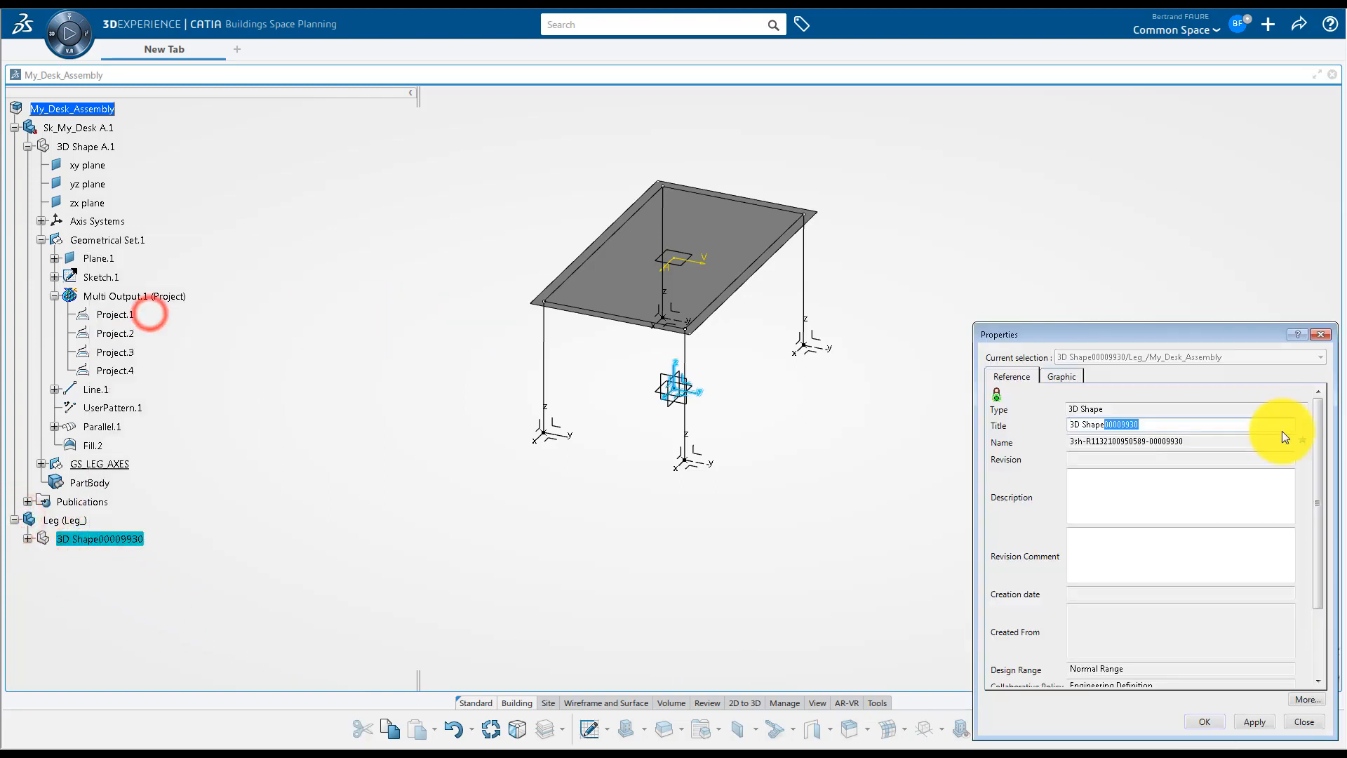
{"action": "key", "text": "Delete"}
{"action": "key", "text": "Return"}
Switch to Assembly Design and start a Rigid engineering connection set to position the second component
{"action": "left_click", "coordinate": [28, 539]}
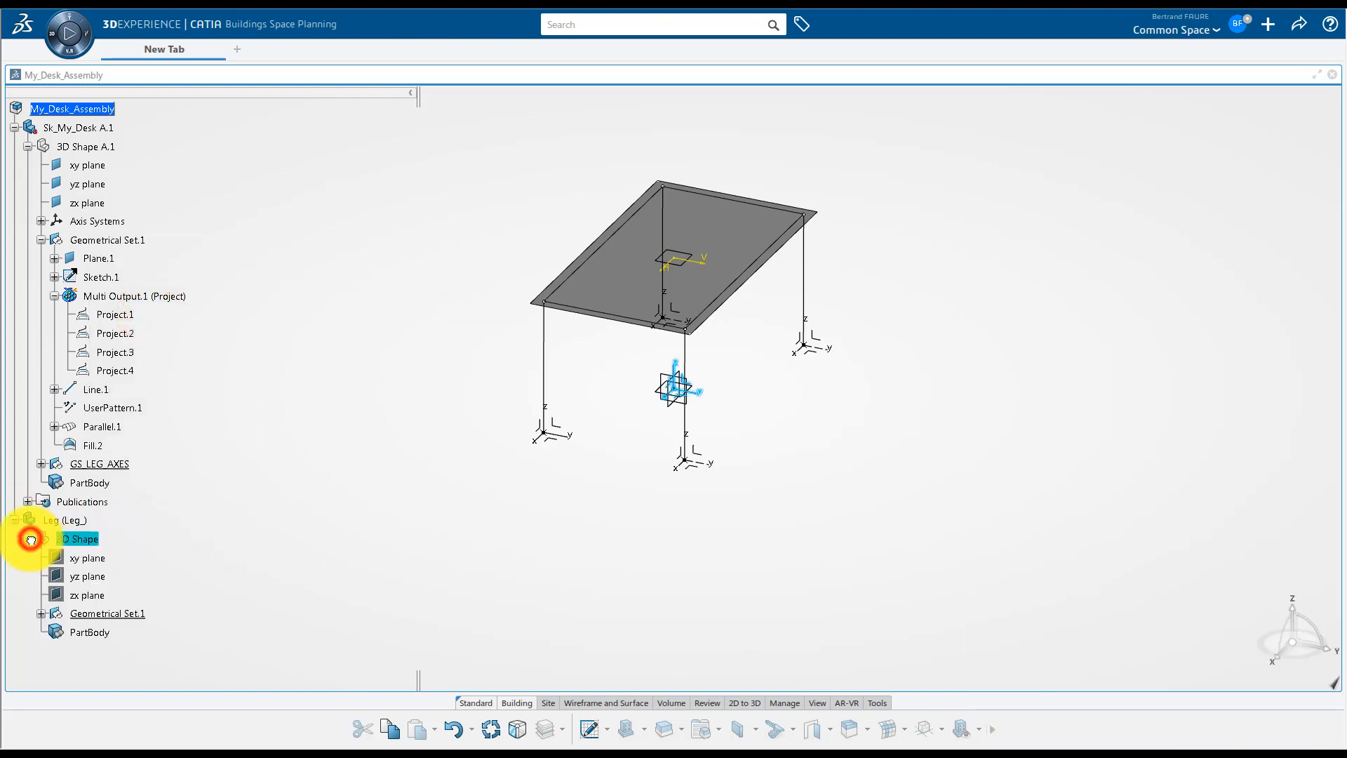
{"action": "left_click", "coordinate": [41, 613]}
{"action": "left_click", "coordinate": [155, 170]}
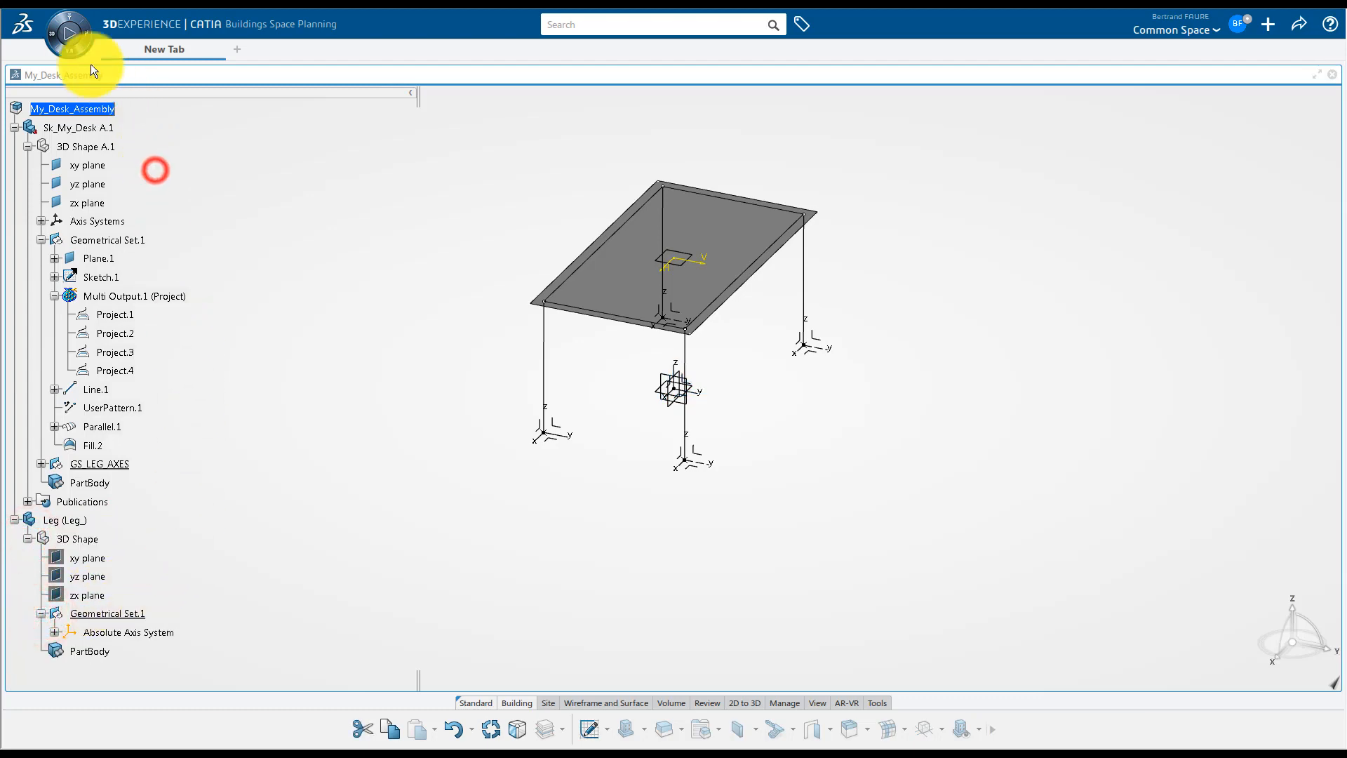
{"action": "left_click", "coordinate": [61, 29]}
{"action": "left_click", "coordinate": [38, 420]}
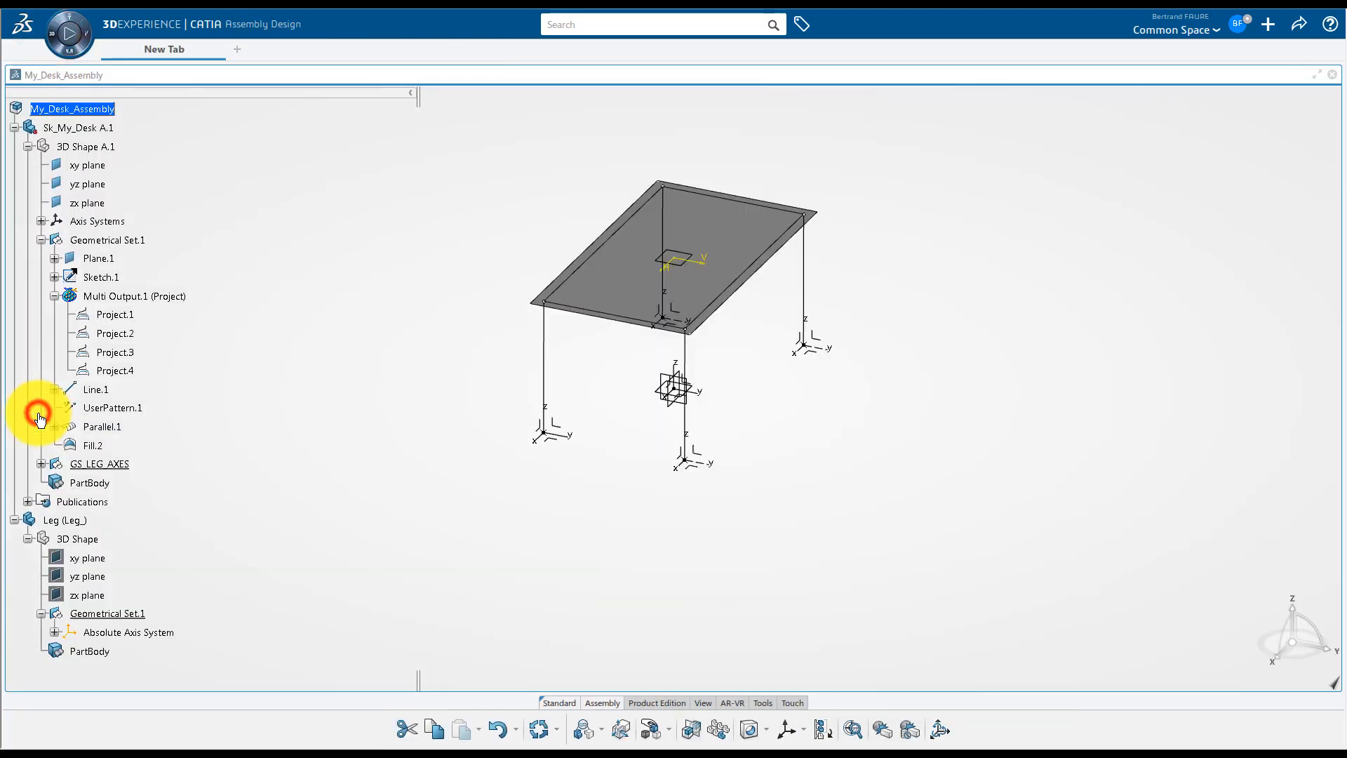
{"action": "left_click", "coordinate": [582, 727]}
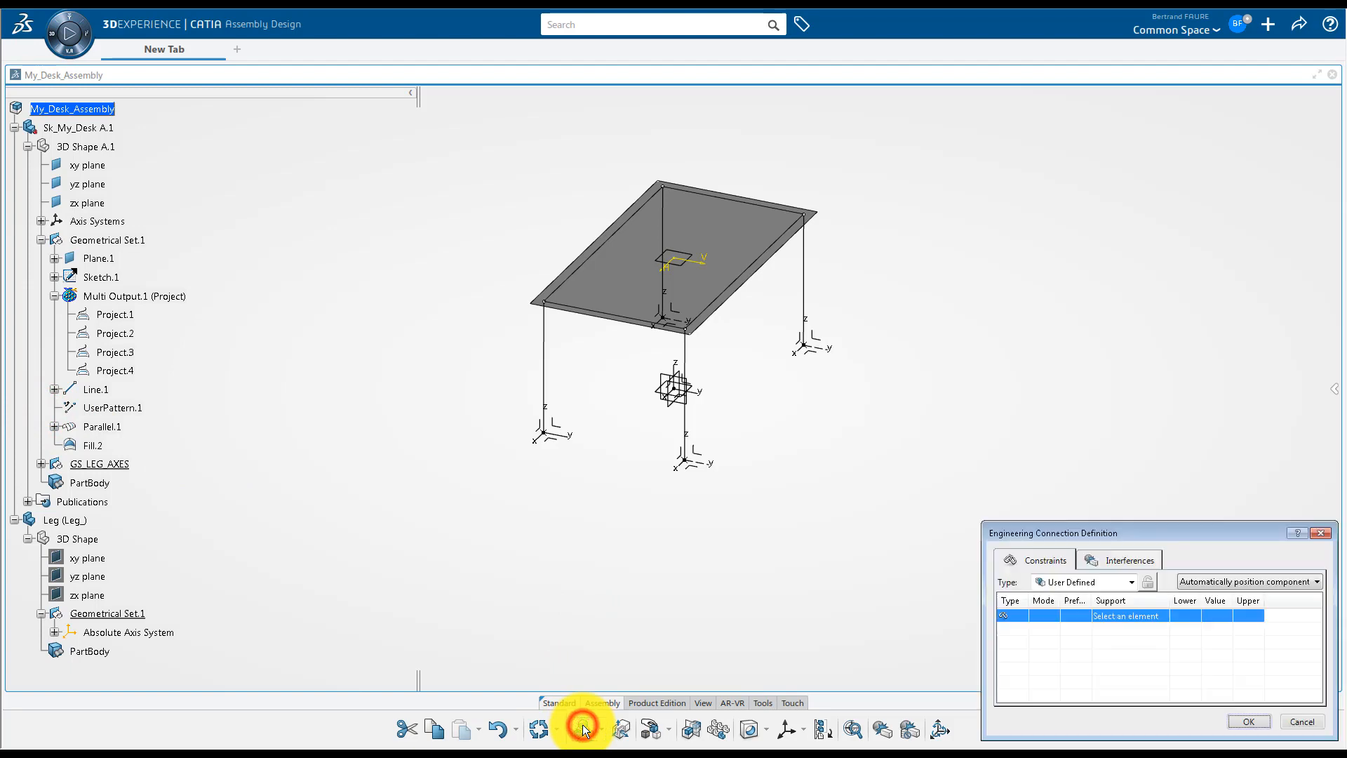
{"action": "left_click", "coordinate": [1131, 582]}
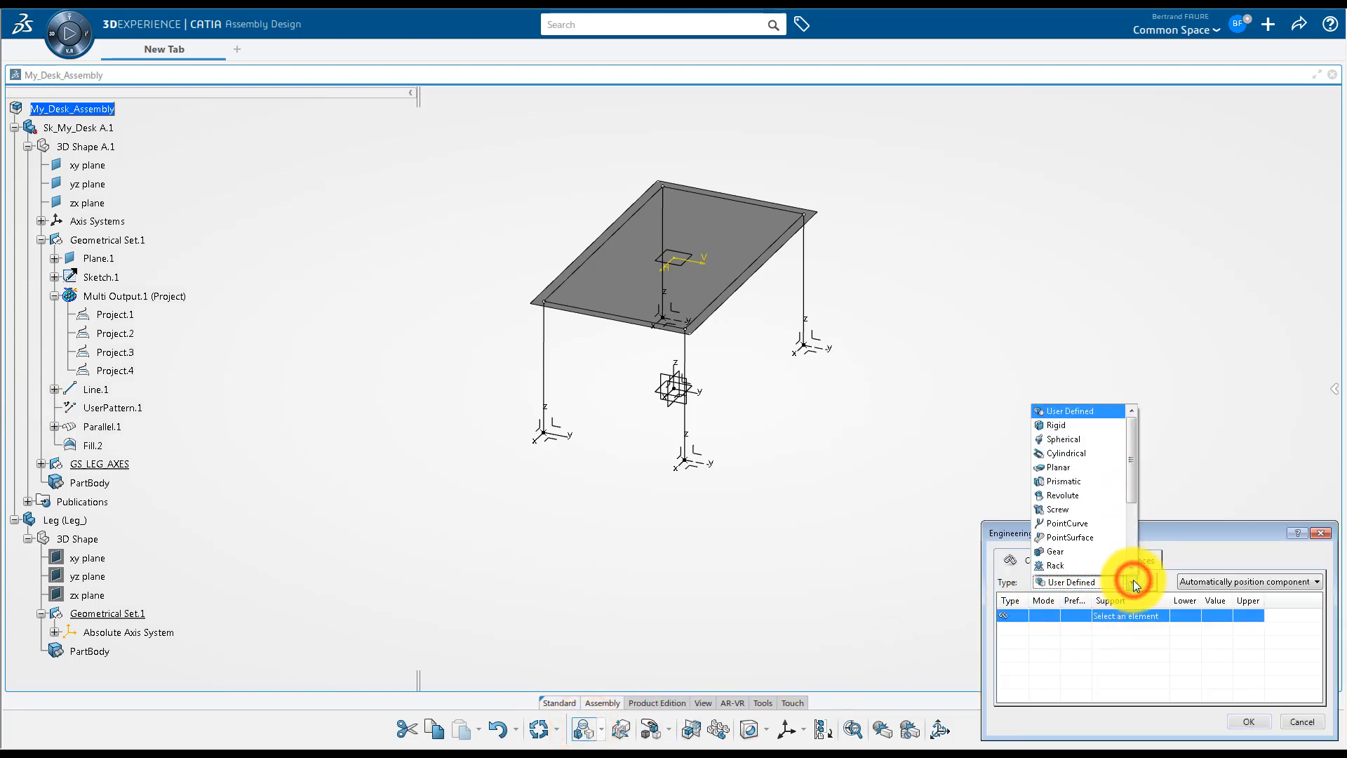
{"action": "left_click", "coordinate": [1080, 426]}
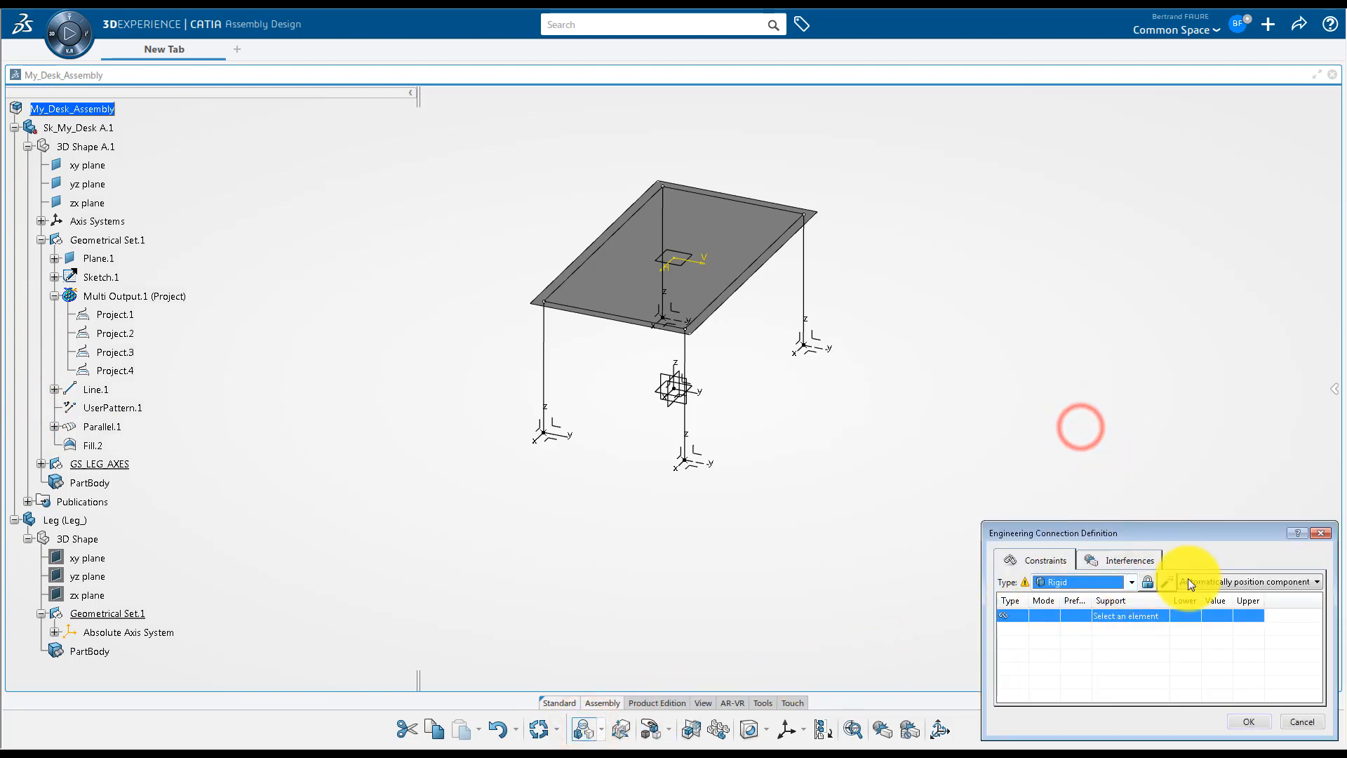
{"action": "left_click", "coordinate": [1207, 581]}
{"action": "left_click", "coordinate": [1218, 605]}
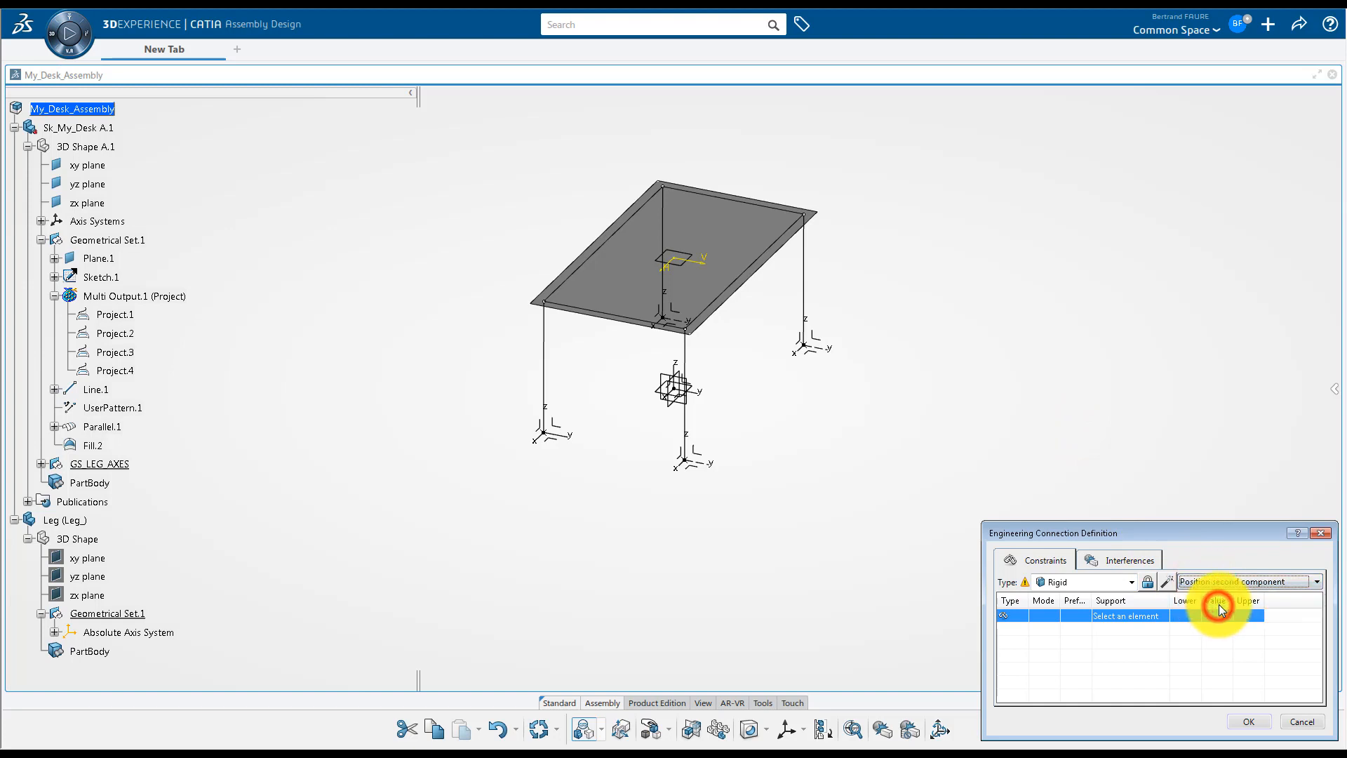
Choose Axis System.3 from GS_LEG_AXES and the Leg's Absolute Axis System as the connection's supports
{"action": "left_click", "coordinate": [42, 464]}
{"action": "left_click", "coordinate": [124, 484]}
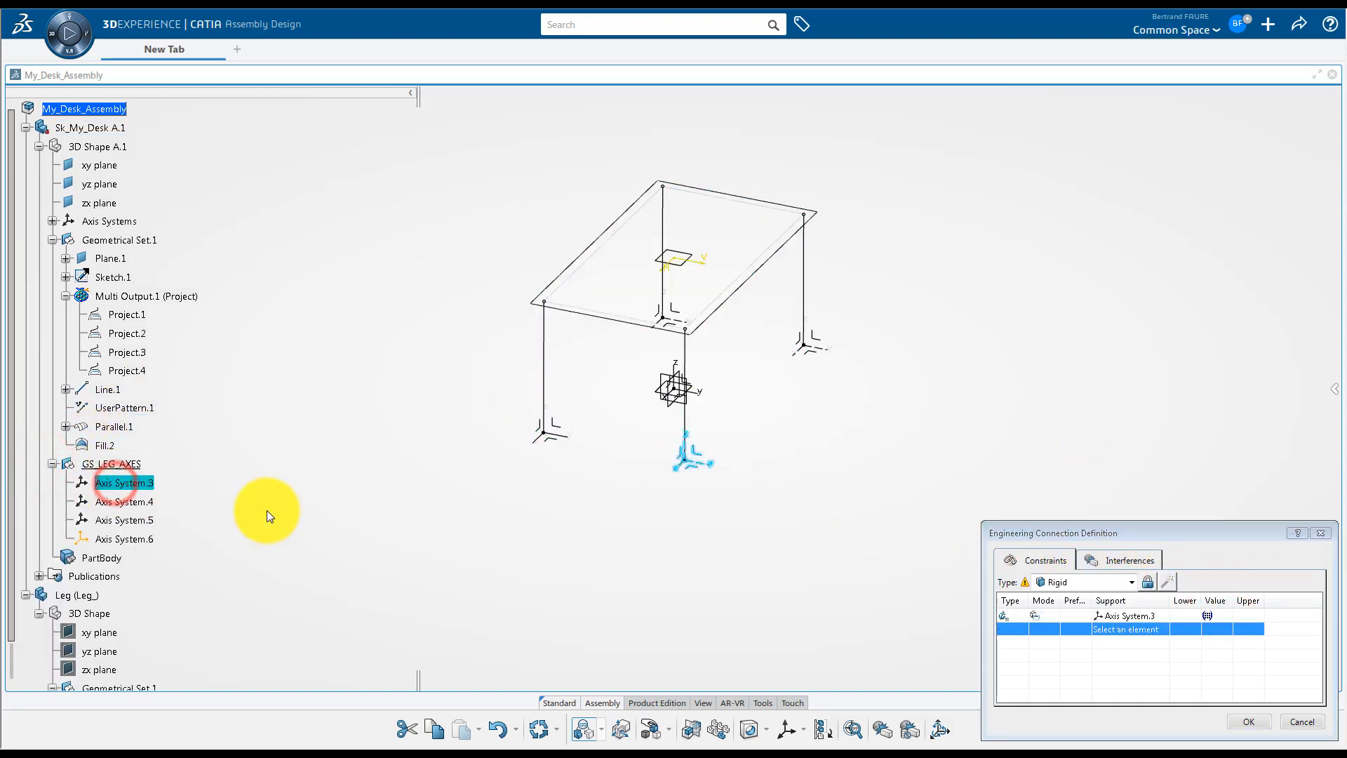
{"action": "scroll", "coordinate": [266, 511], "scroll_direction": "down", "scroll_amount": 3}
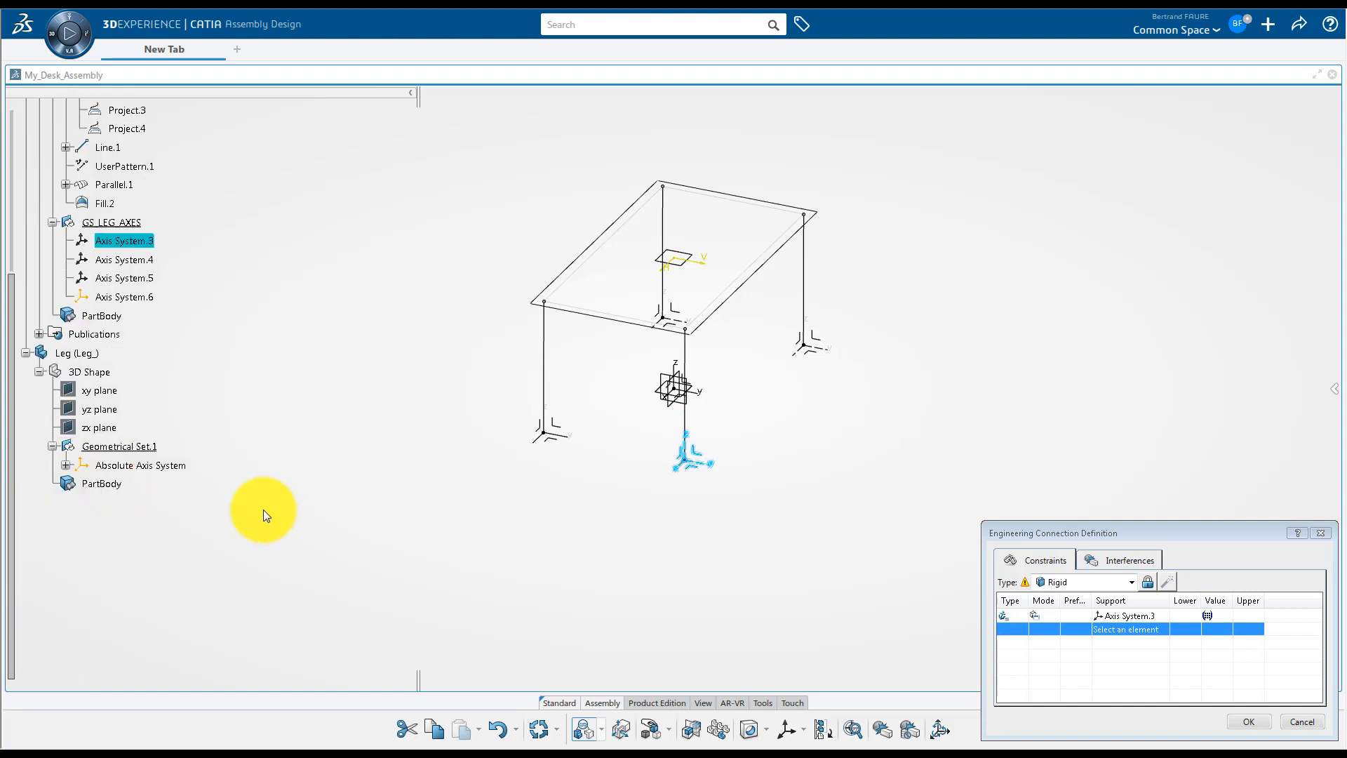
{"action": "left_click", "coordinate": [172, 467]}
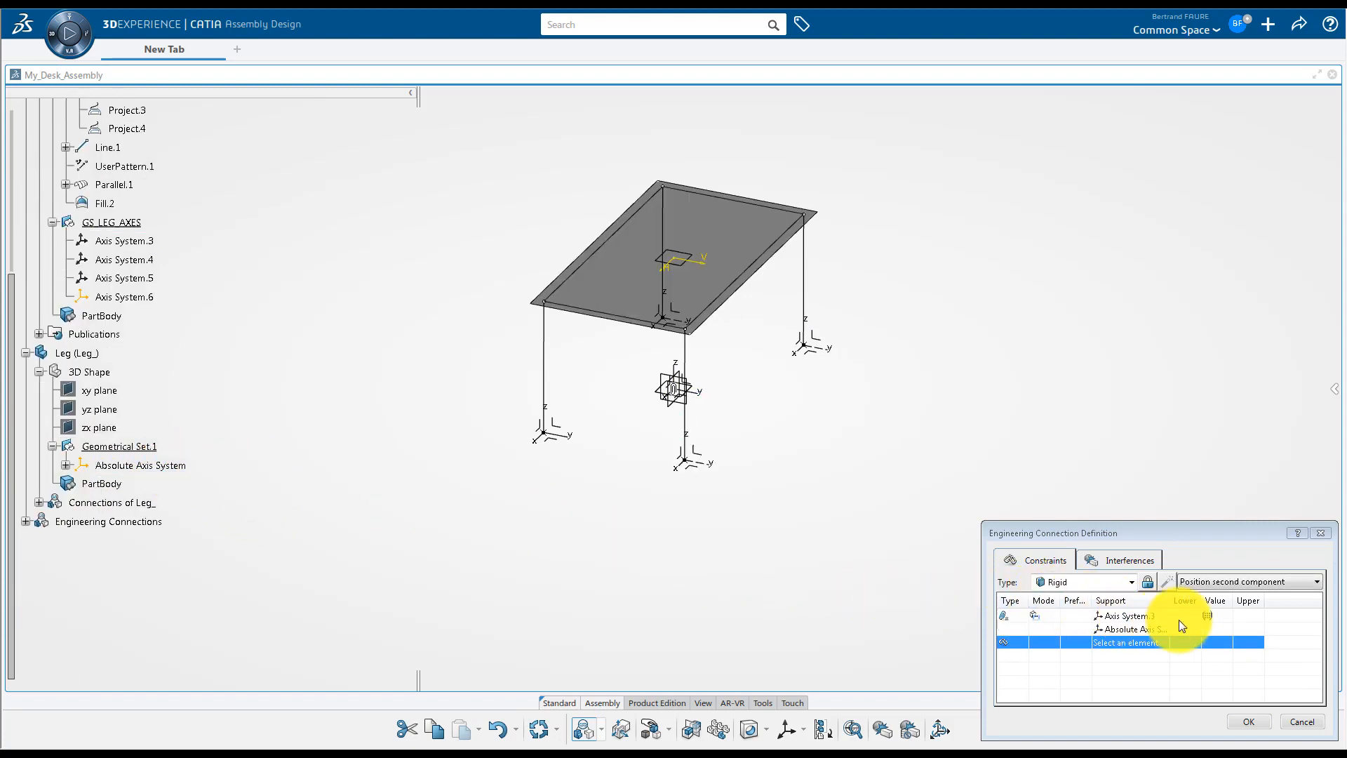
Reset the fix transformation to zero offsets and finish the rigid connection without adding a no-clash specification
{"action": "left_click", "coordinate": [1206, 615]}
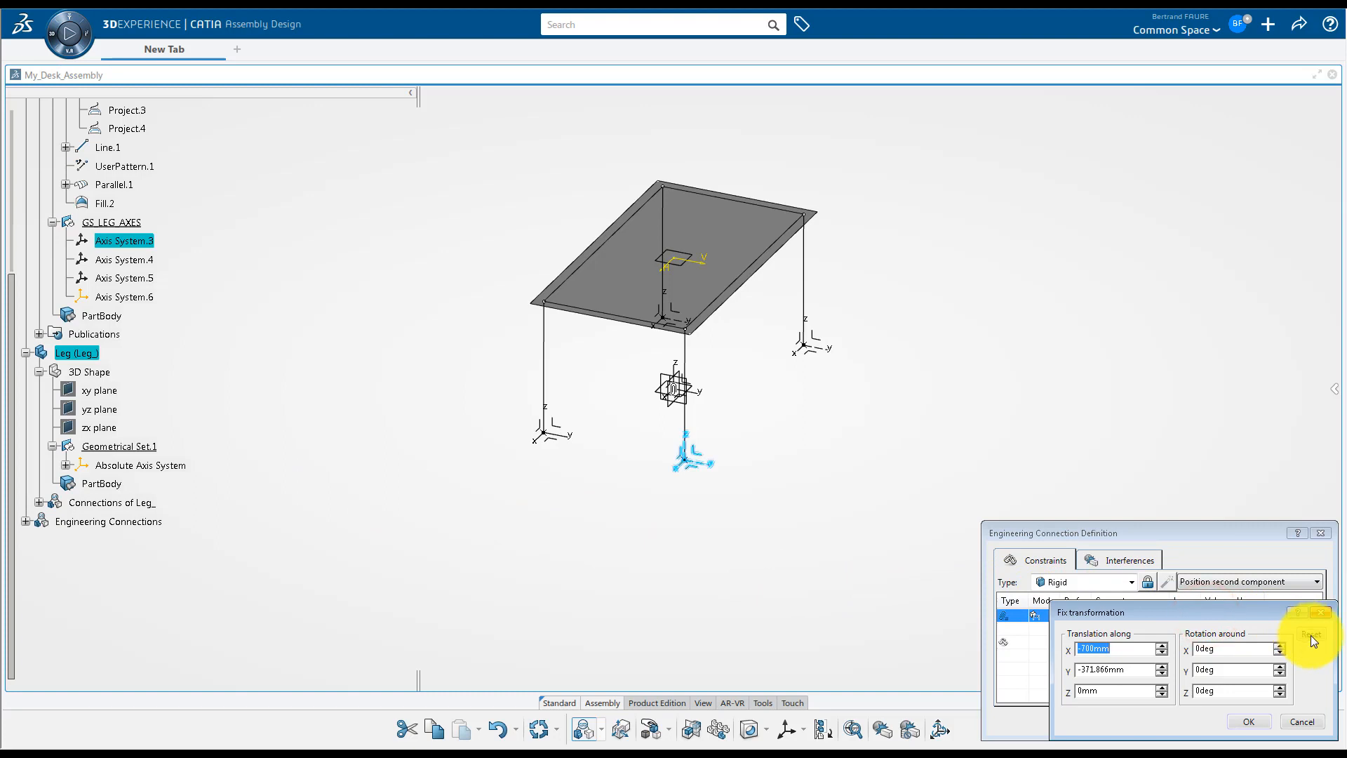
{"action": "left_click", "coordinate": [1310, 635]}
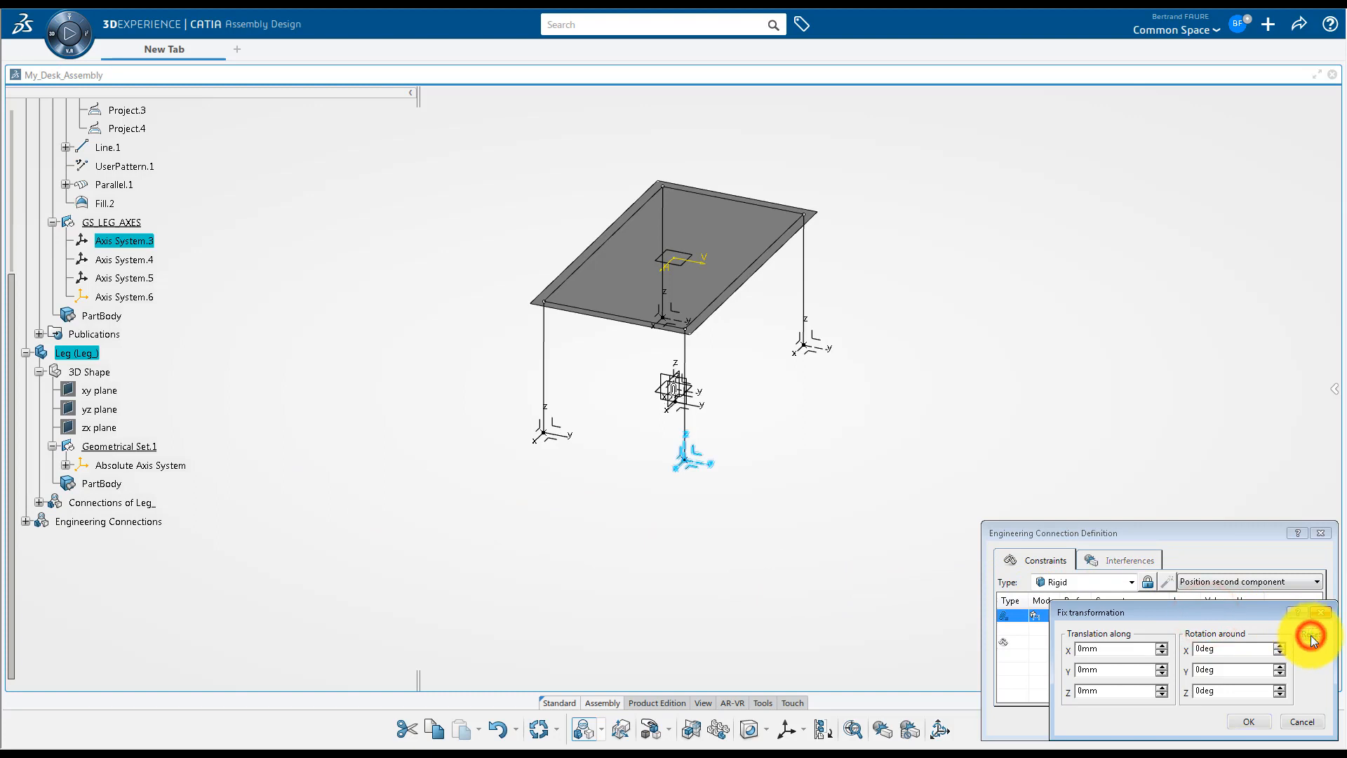
{"action": "left_click", "coordinate": [1250, 721]}
{"action": "left_click", "coordinate": [1247, 720]}
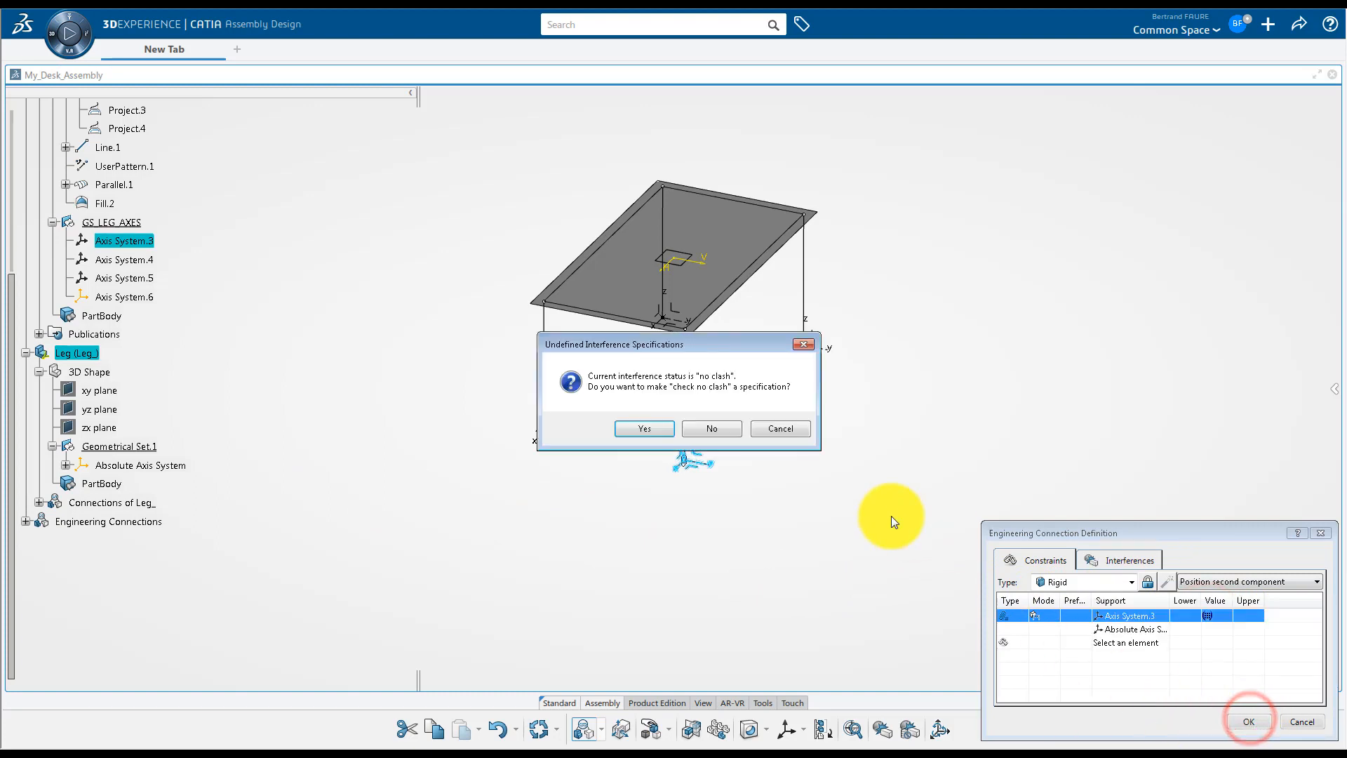
{"action": "left_click", "coordinate": [710, 429]}
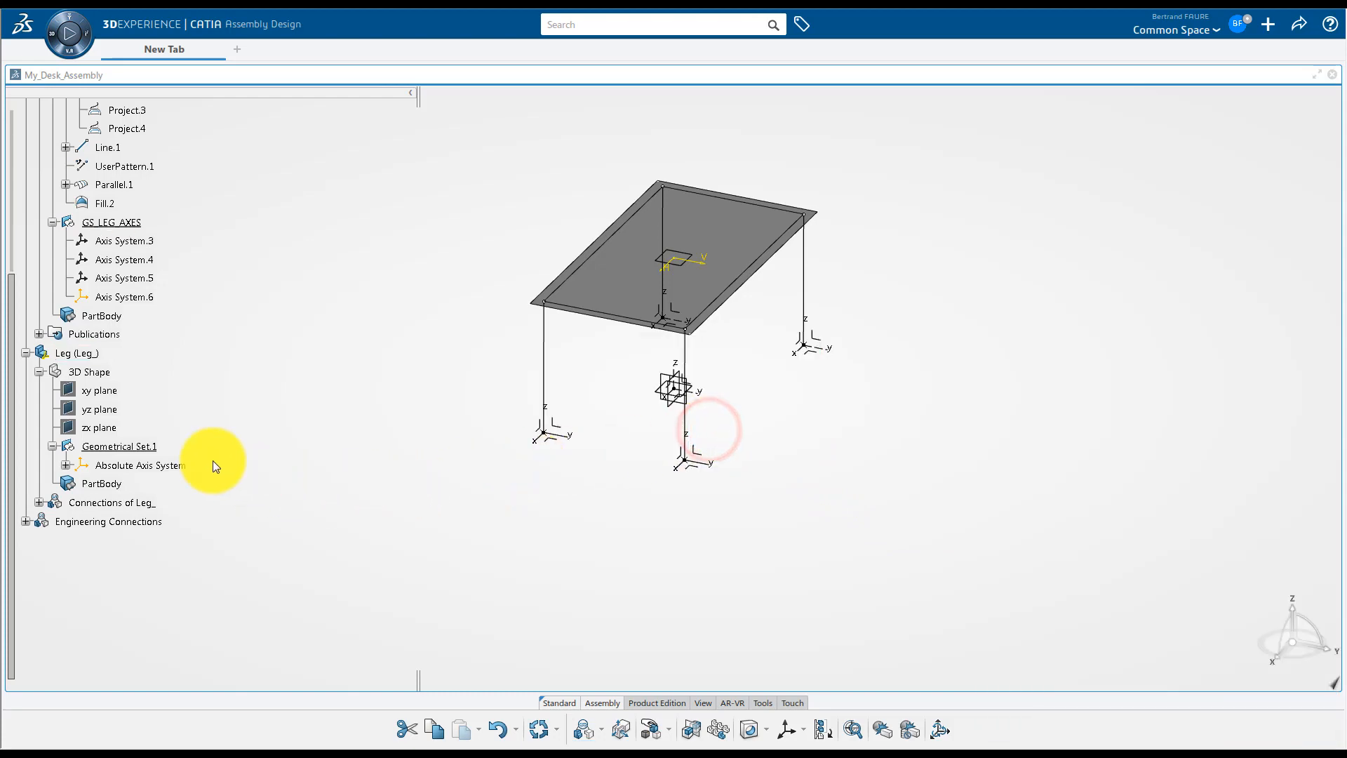
Sketch a square of about 80 mm around the origin on the xy plane of the Leg's 3D Shape
{"action": "double_click", "coordinate": [103, 372]}
{"action": "left_click", "coordinate": [112, 390]}
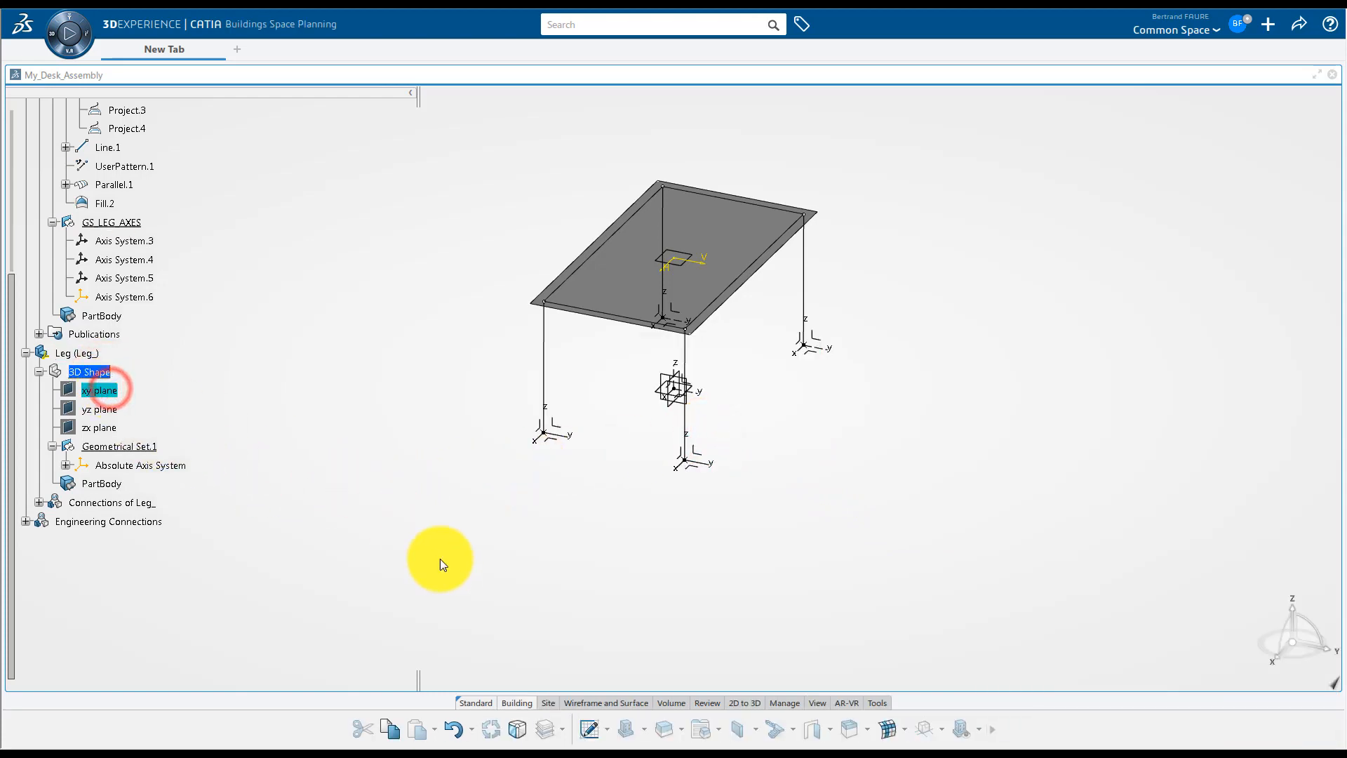
{"action": "left_click", "coordinate": [588, 729]}
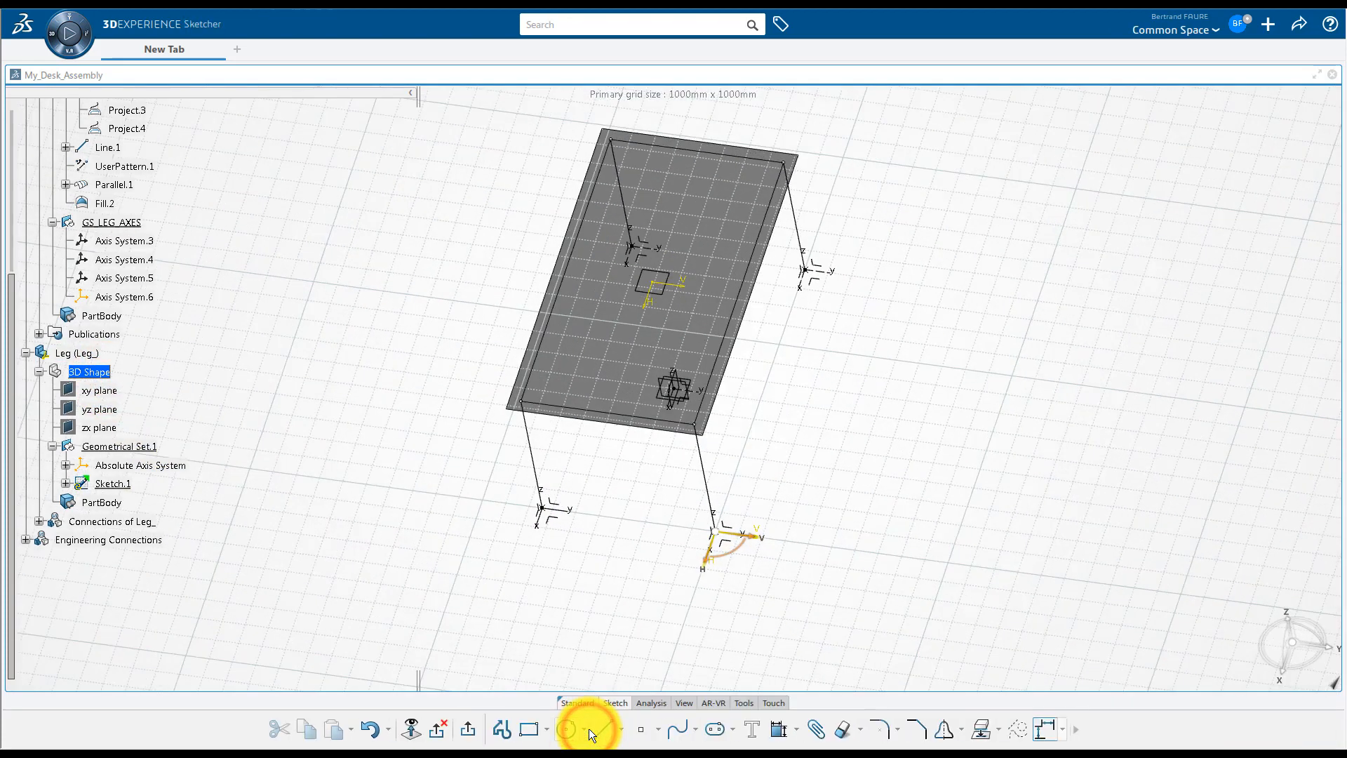
{"action": "middle_click_drag", "start_coordinate": [724, 574], "coordinate": [698, 389], "text": "ctrl"}
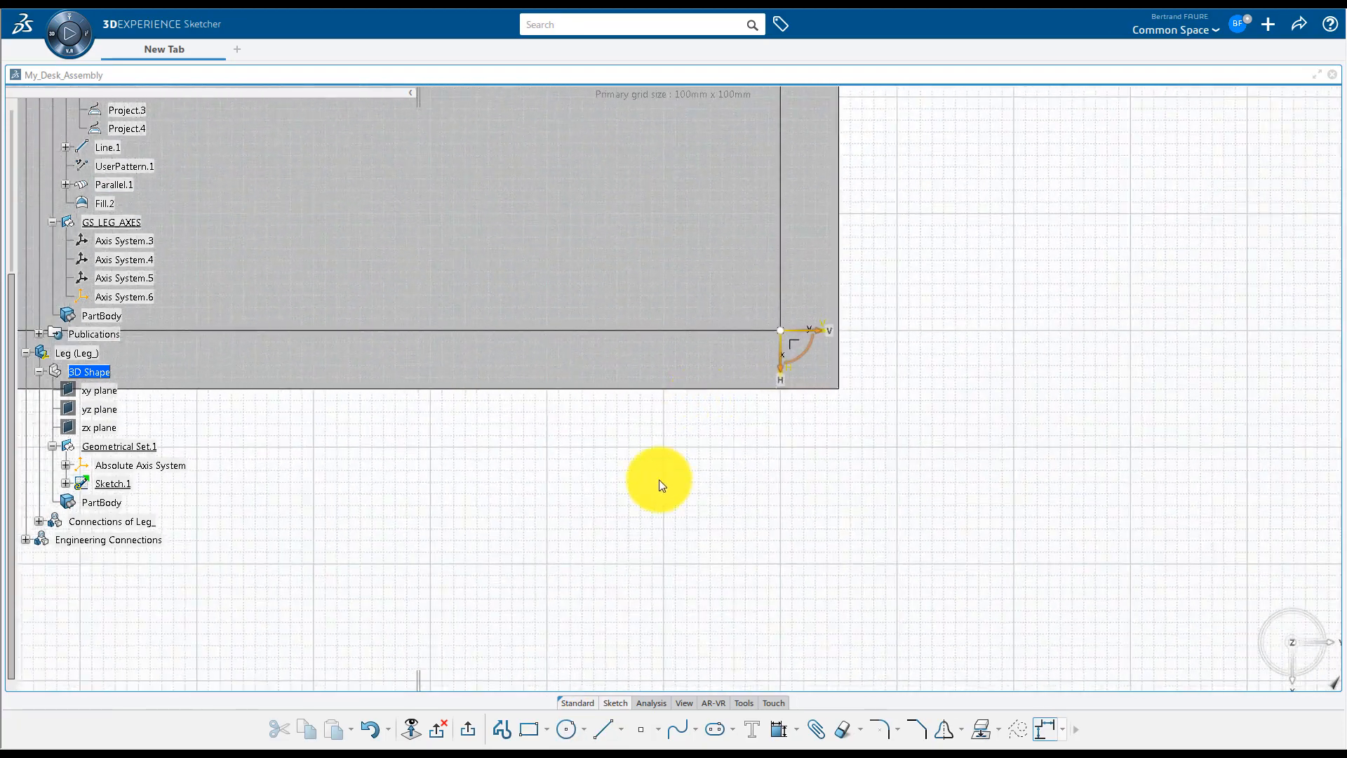
{"action": "left_click", "coordinate": [529, 728]}
{"action": "left_click", "coordinate": [734, 281]}
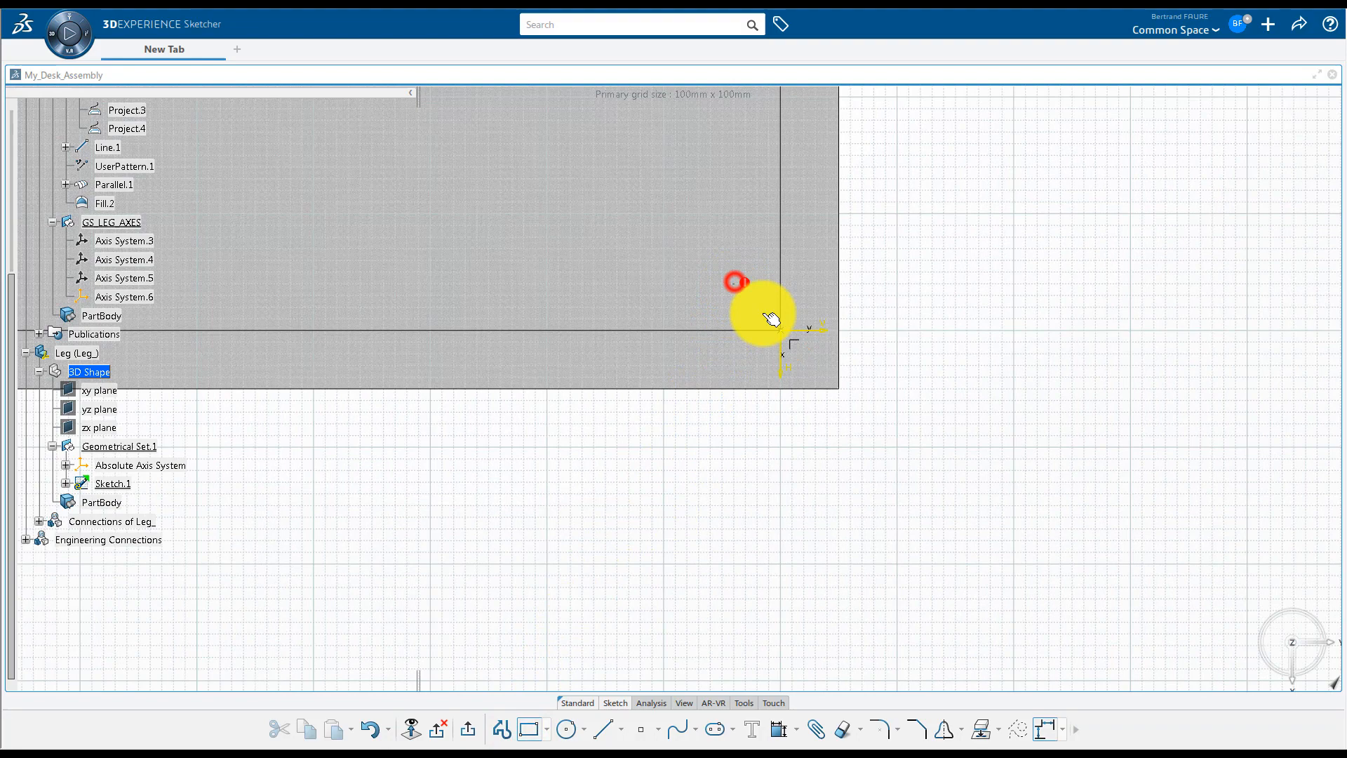
{"action": "left_click", "coordinate": [826, 374]}
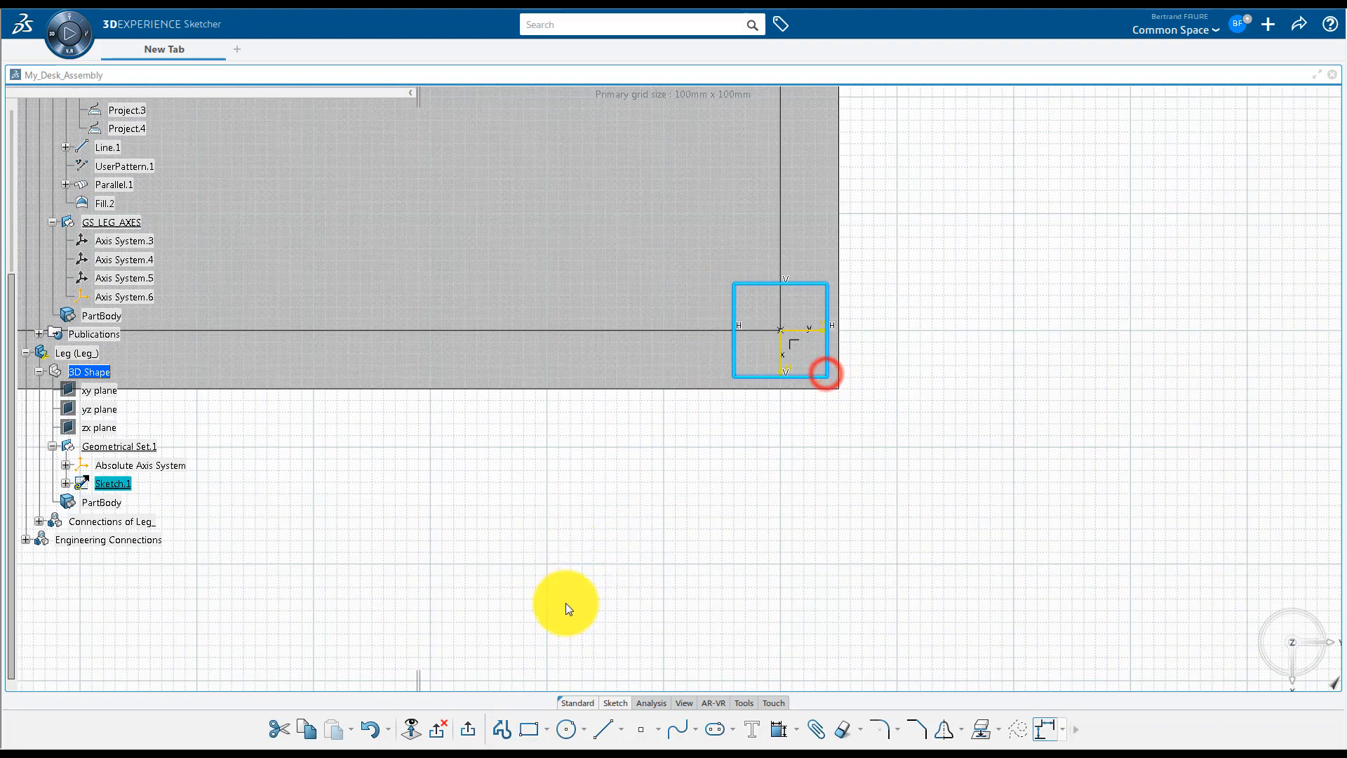
{"action": "left_click", "coordinate": [467, 730]}
Create a Volume Extrude of the square leg sketch with a length of 700-50 mm
{"action": "middle_click_drag", "start_coordinate": [590, 430], "coordinate": [586, 559]}
{"action": "left_click", "coordinate": [674, 704]}
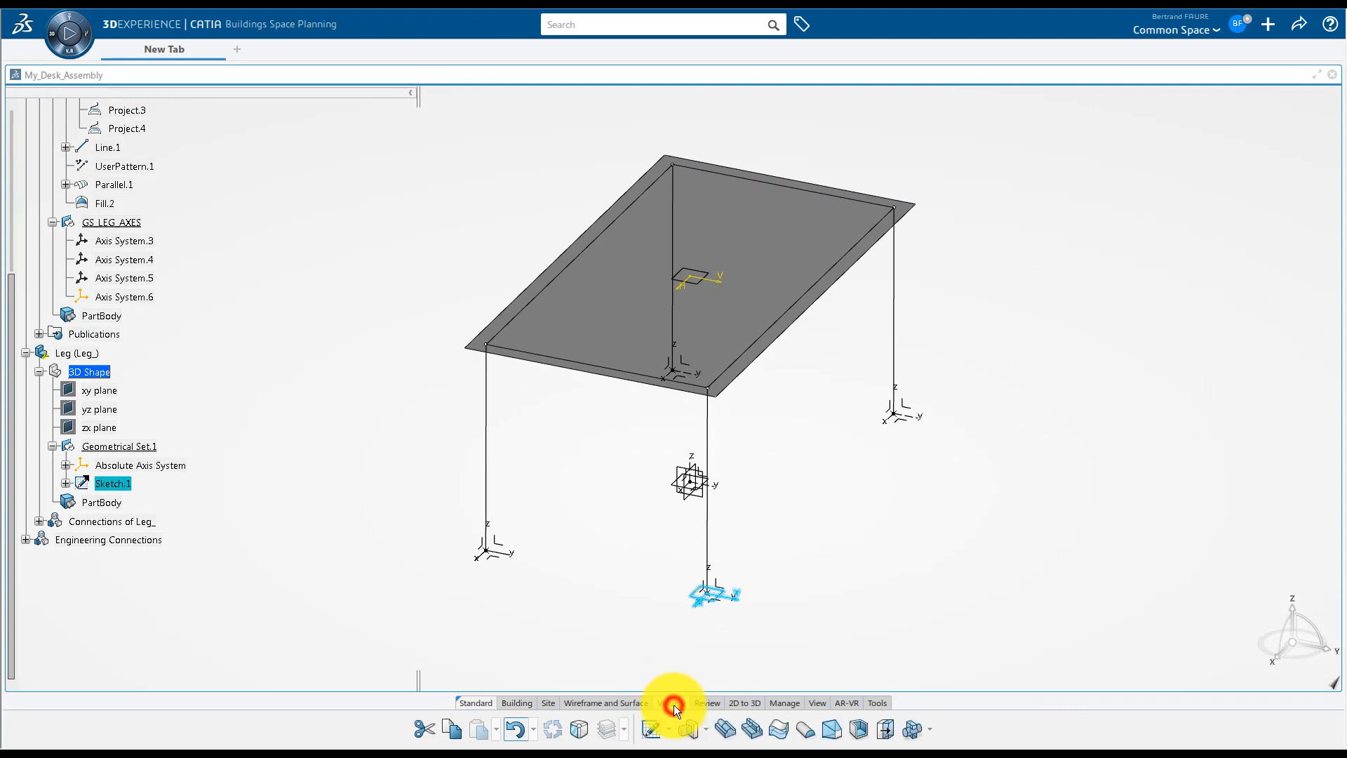
{"action": "left_click", "coordinate": [684, 722]}
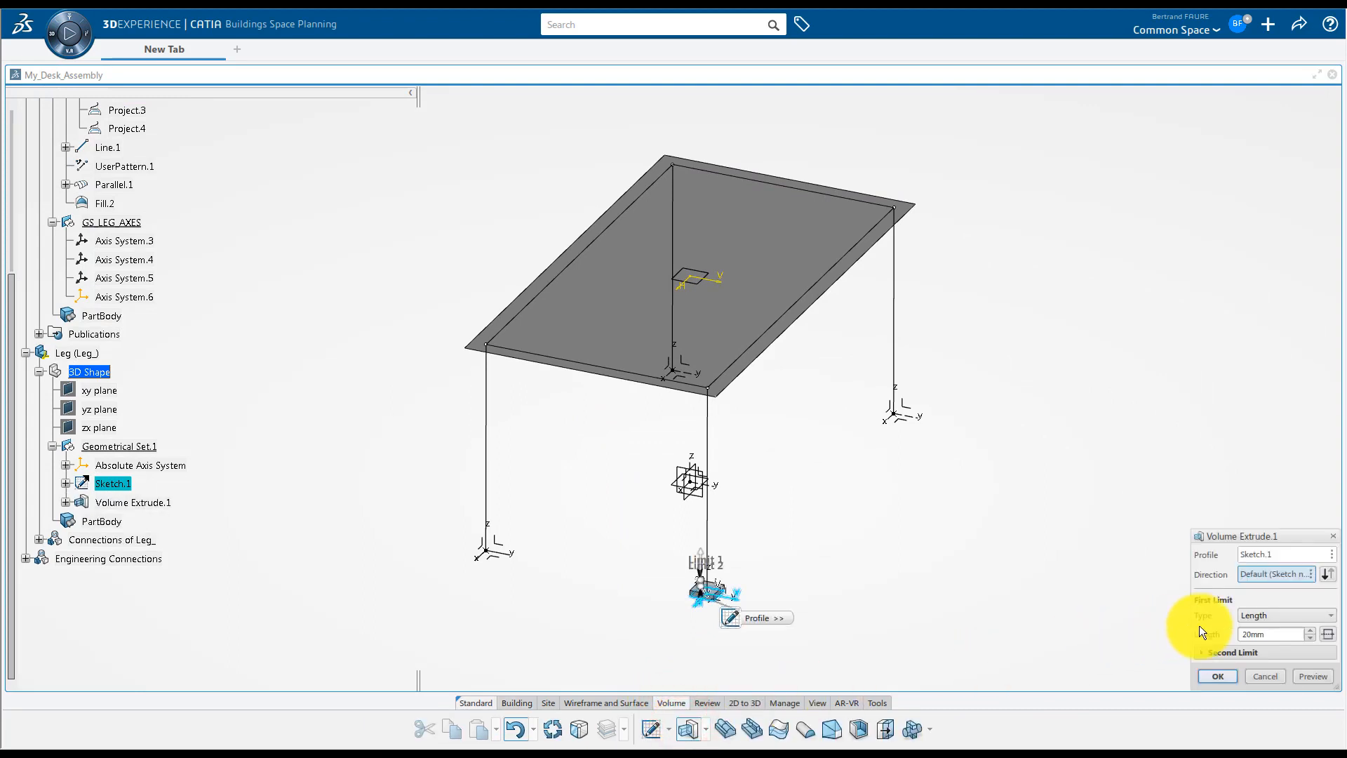
{"action": "double_click", "coordinate": [1289, 635]}
{"action": "type", "text": "700-50"}
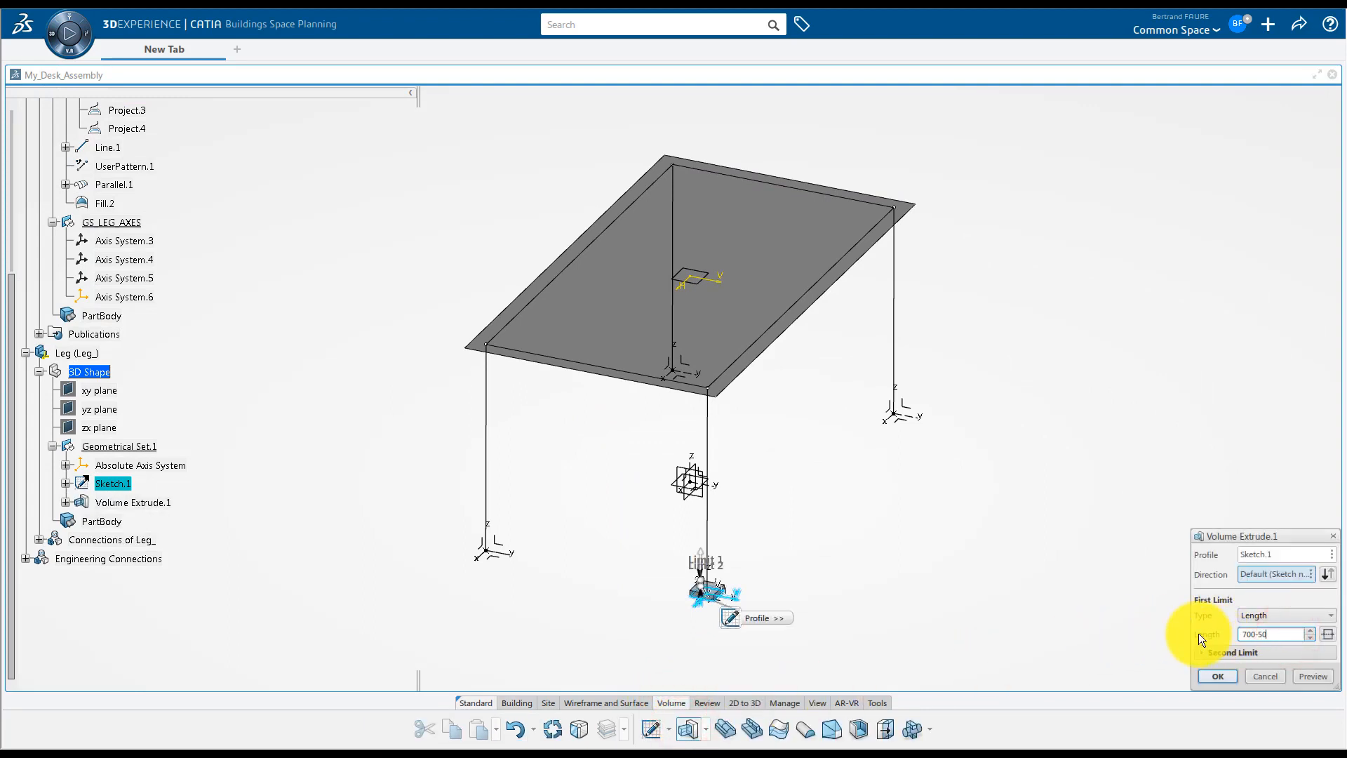
{"action": "left_click", "coordinate": [1222, 671]}
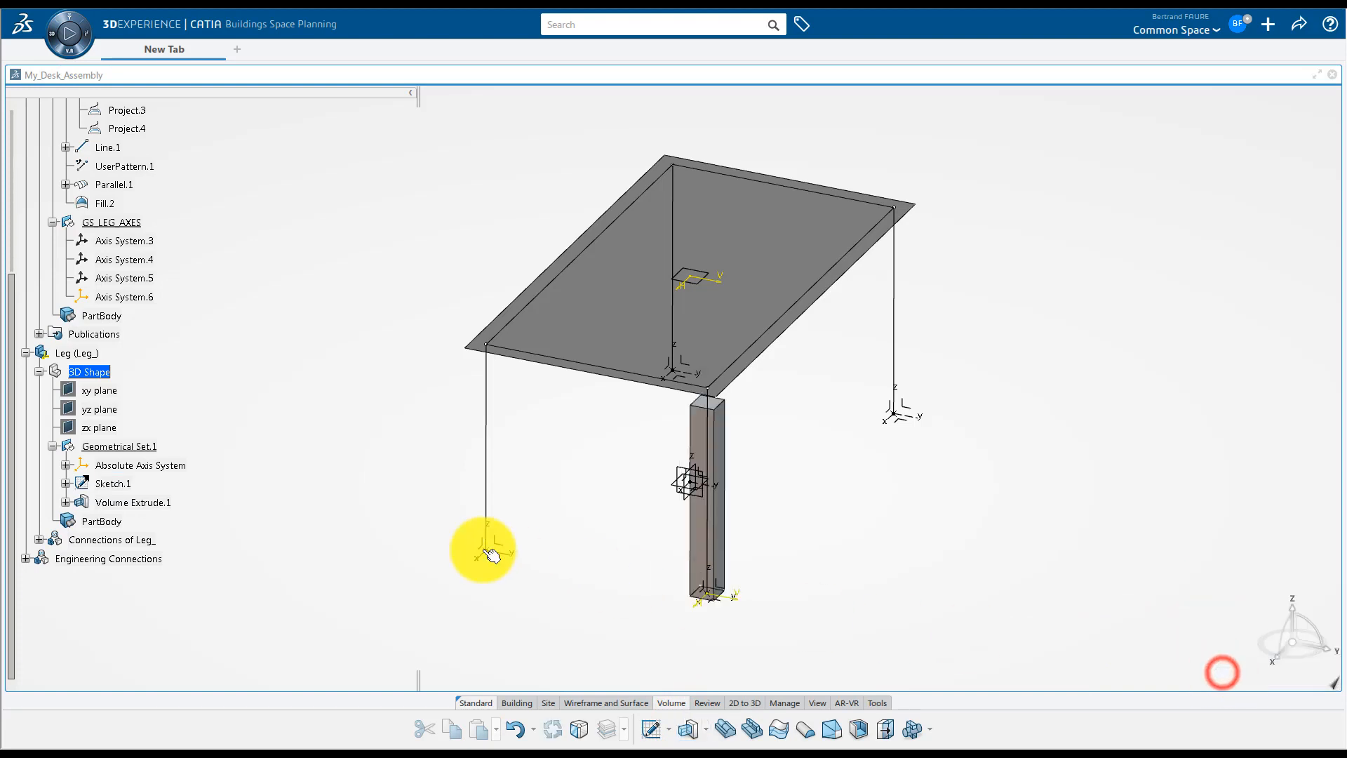
Hide the Leg's Absolute Axis System and Sketch.1
{"action": "left_click", "coordinate": [132, 465]}
{"action": "left_click", "coordinate": [112, 484], "text": "ctrl"}
{"action": "right_click", "coordinate": [120, 477]}
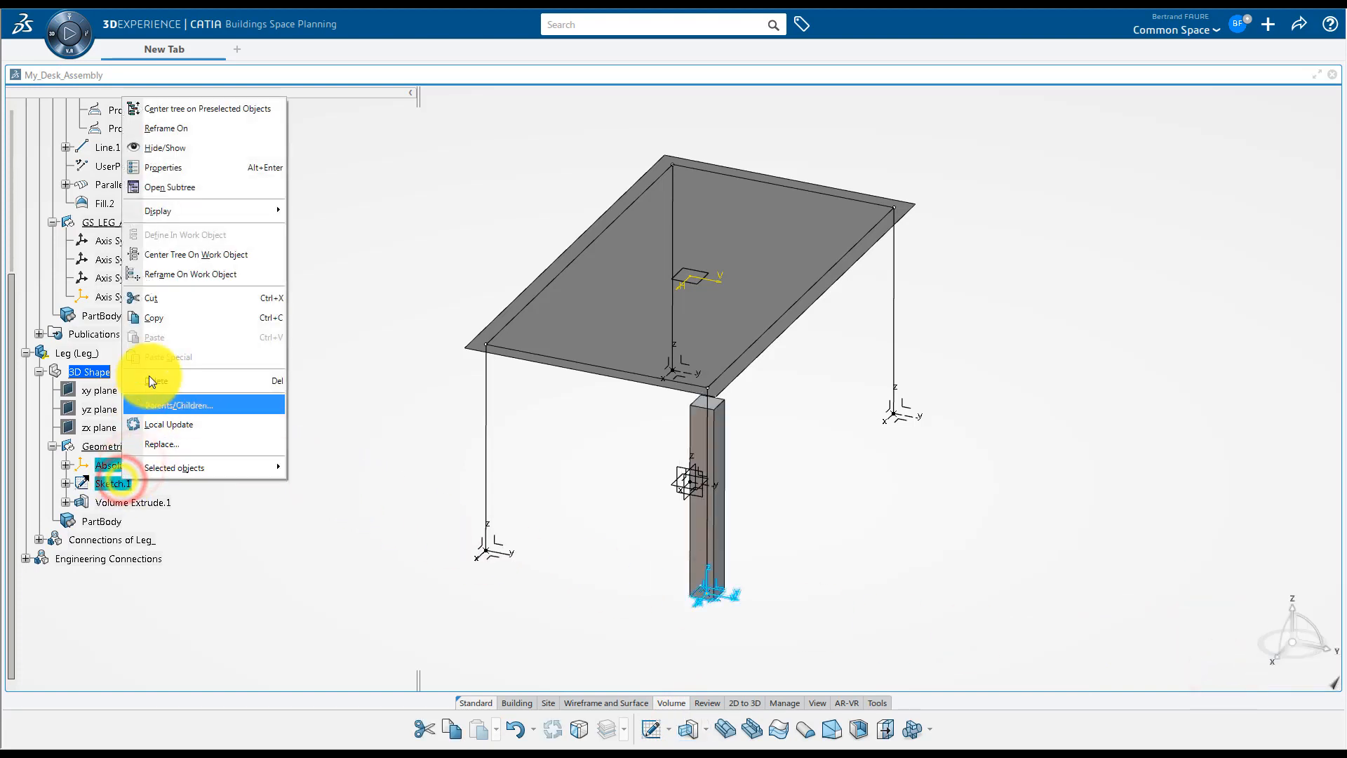
{"action": "left_click", "coordinate": [166, 149]}
Rename the Leg's Geometrical Set.1 as Leg_65cm
{"action": "right_click", "coordinate": [105, 446]}
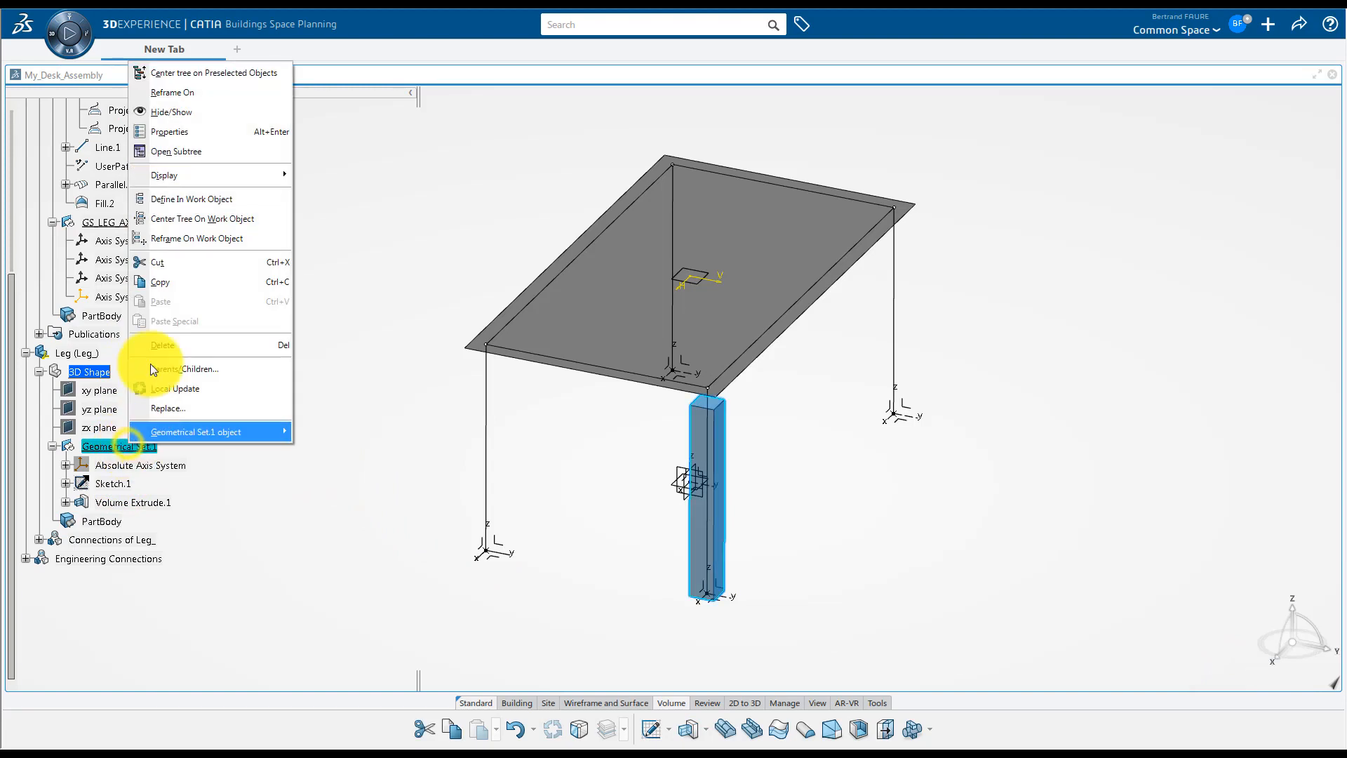
{"action": "left_click", "coordinate": [177, 132]}
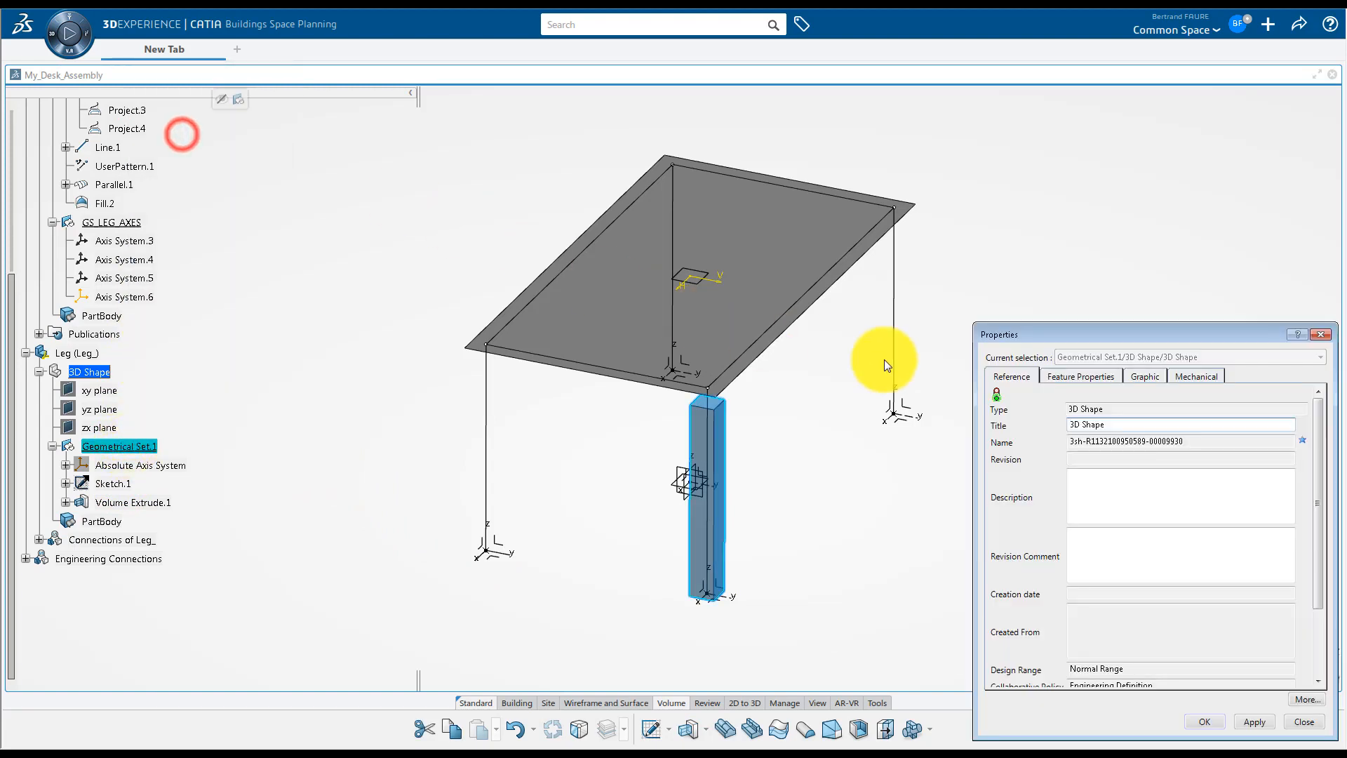
{"action": "left_click", "coordinate": [1046, 377]}
{"action": "left_click", "coordinate": [1089, 392]}
{"action": "type", "text": "Leg_65cm"}
{"action": "key", "text": "Return"}
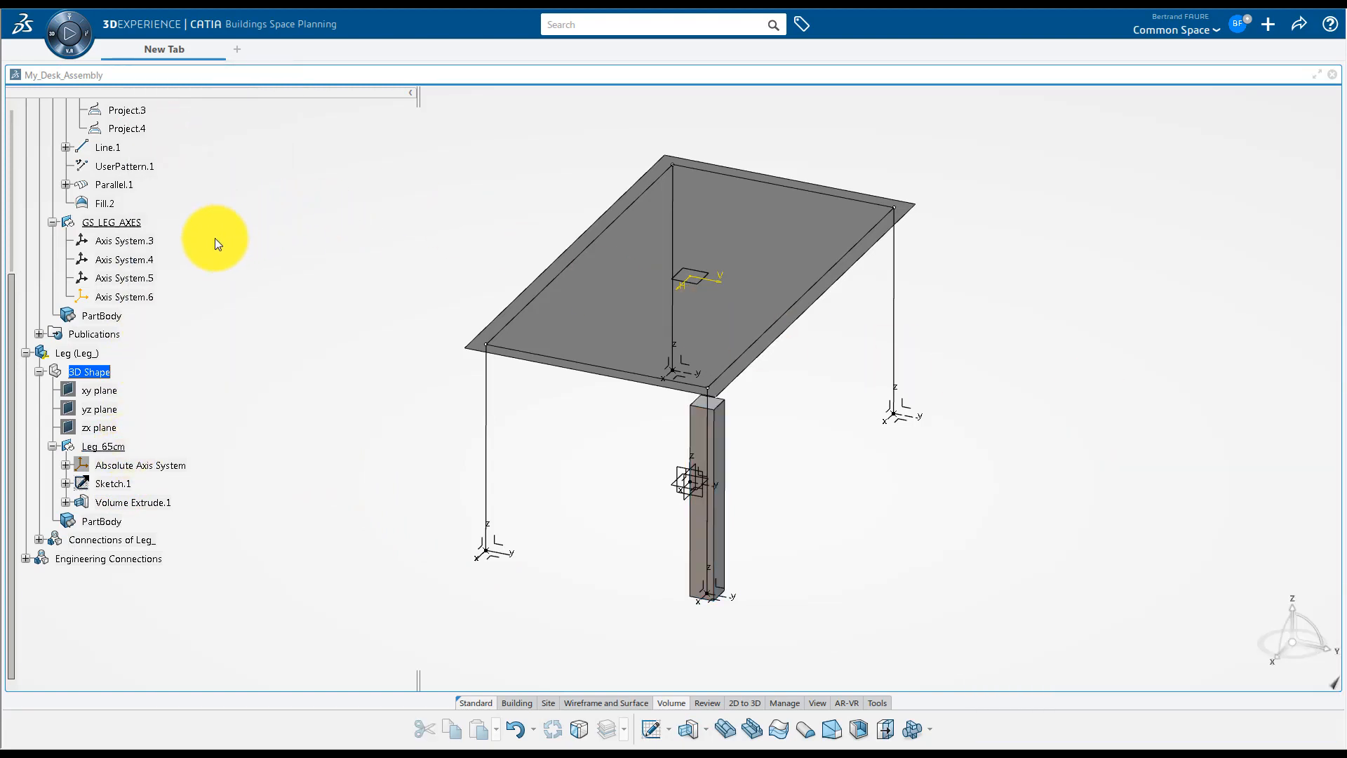
Create an Assembly Pattern of the Leg in My_Desk_Assembly, using the GS_LEG_AXES geometrical set as the specification
{"action": "scroll", "coordinate": [140, 224], "scroll_direction": "up", "scroll_amount": 2}
{"action": "left_click", "coordinate": [53, 120]}
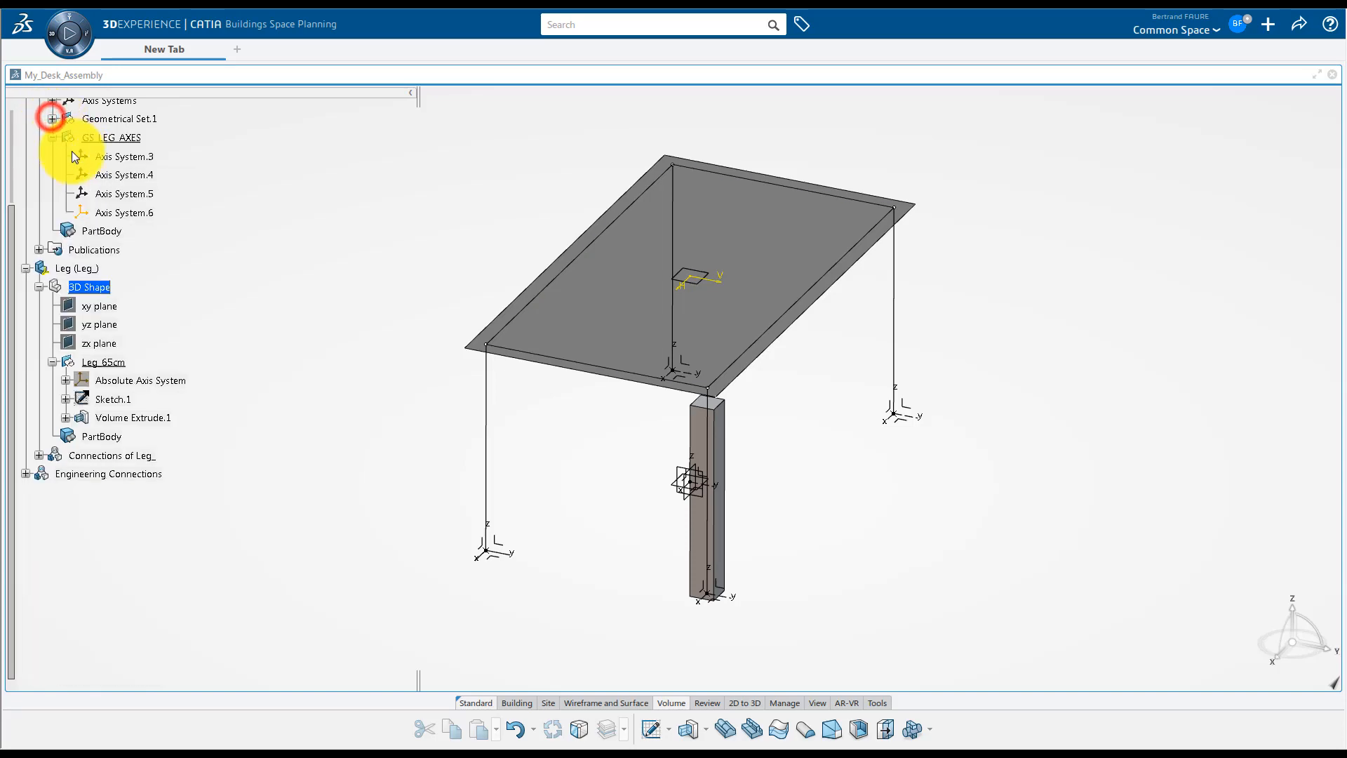
{"action": "scroll", "coordinate": [63, 130], "scroll_direction": "up", "scroll_amount": 2}
{"action": "double_click", "coordinate": [63, 108]}
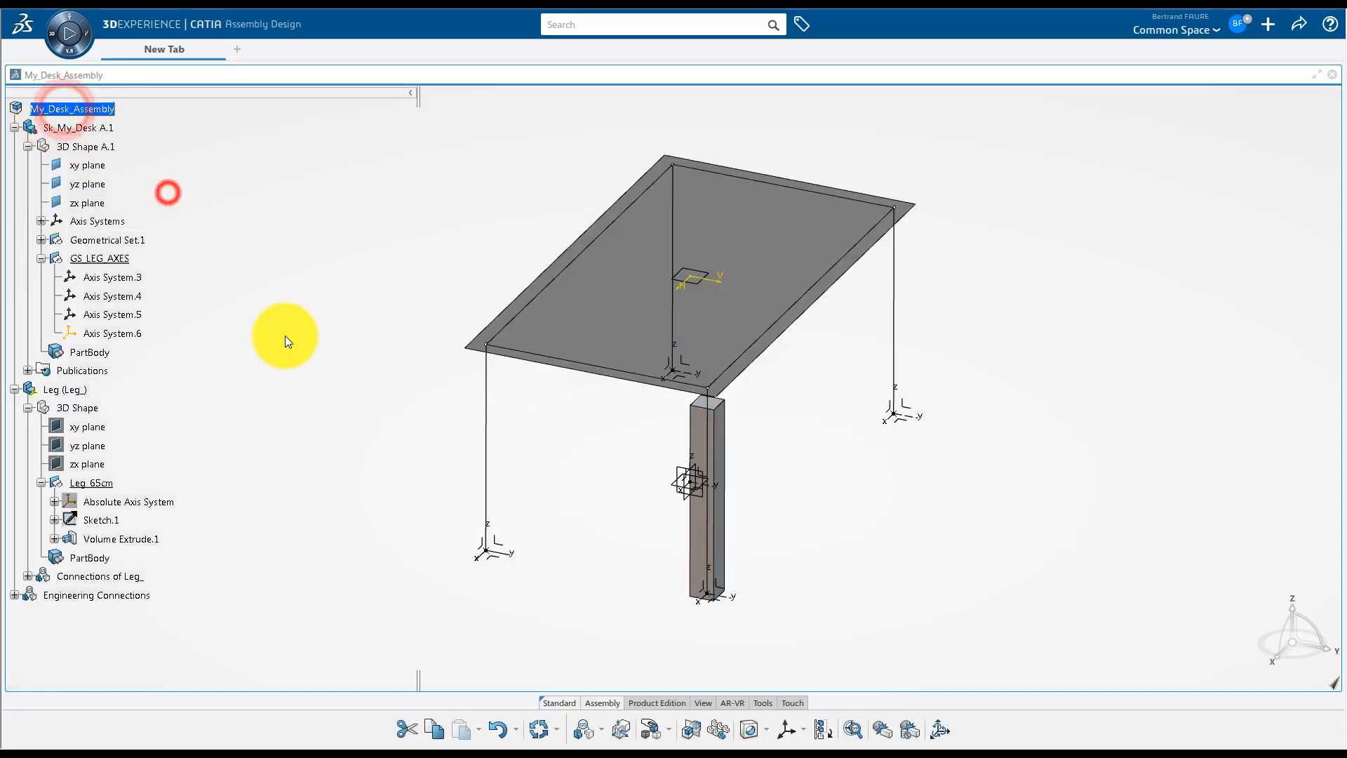
{"action": "left_click", "coordinate": [537, 730]}
{"action": "left_click", "coordinate": [717, 728]}
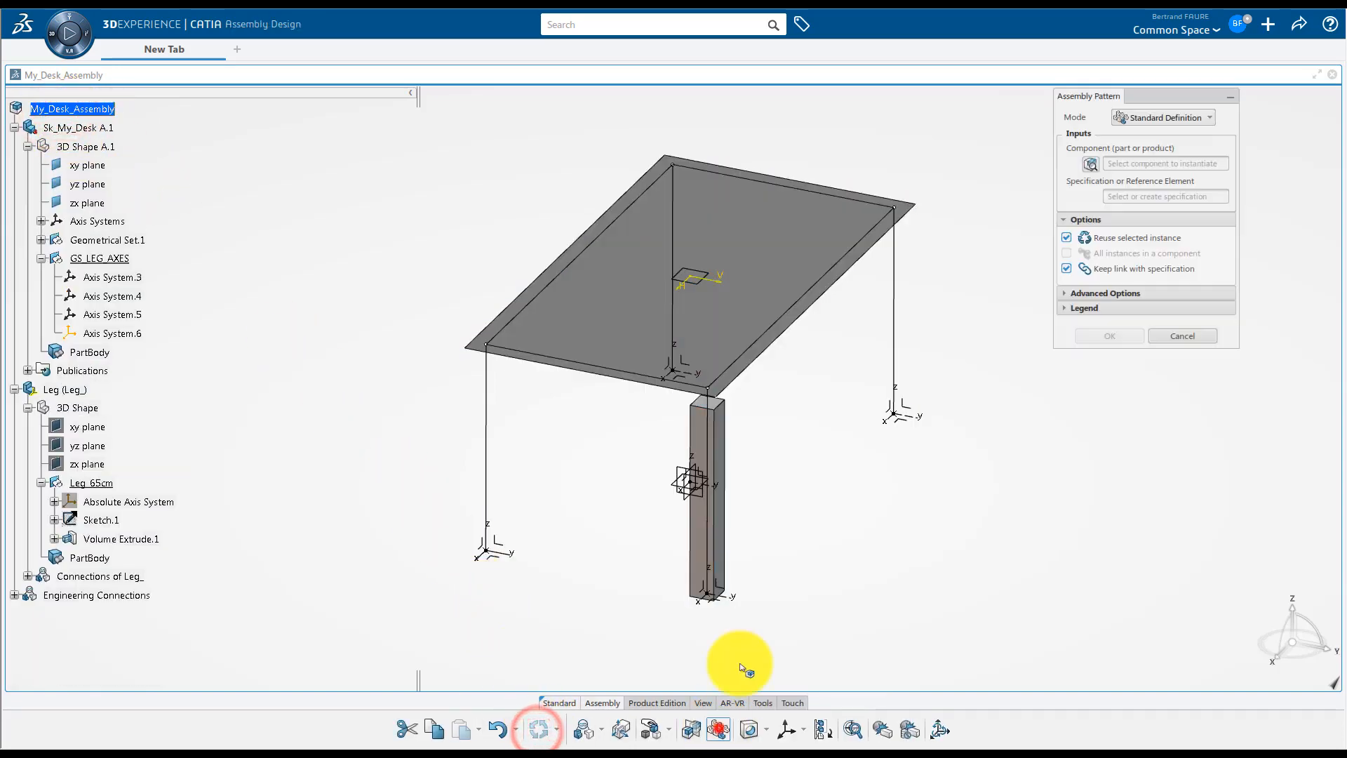
{"action": "left_click", "coordinate": [730, 571]}
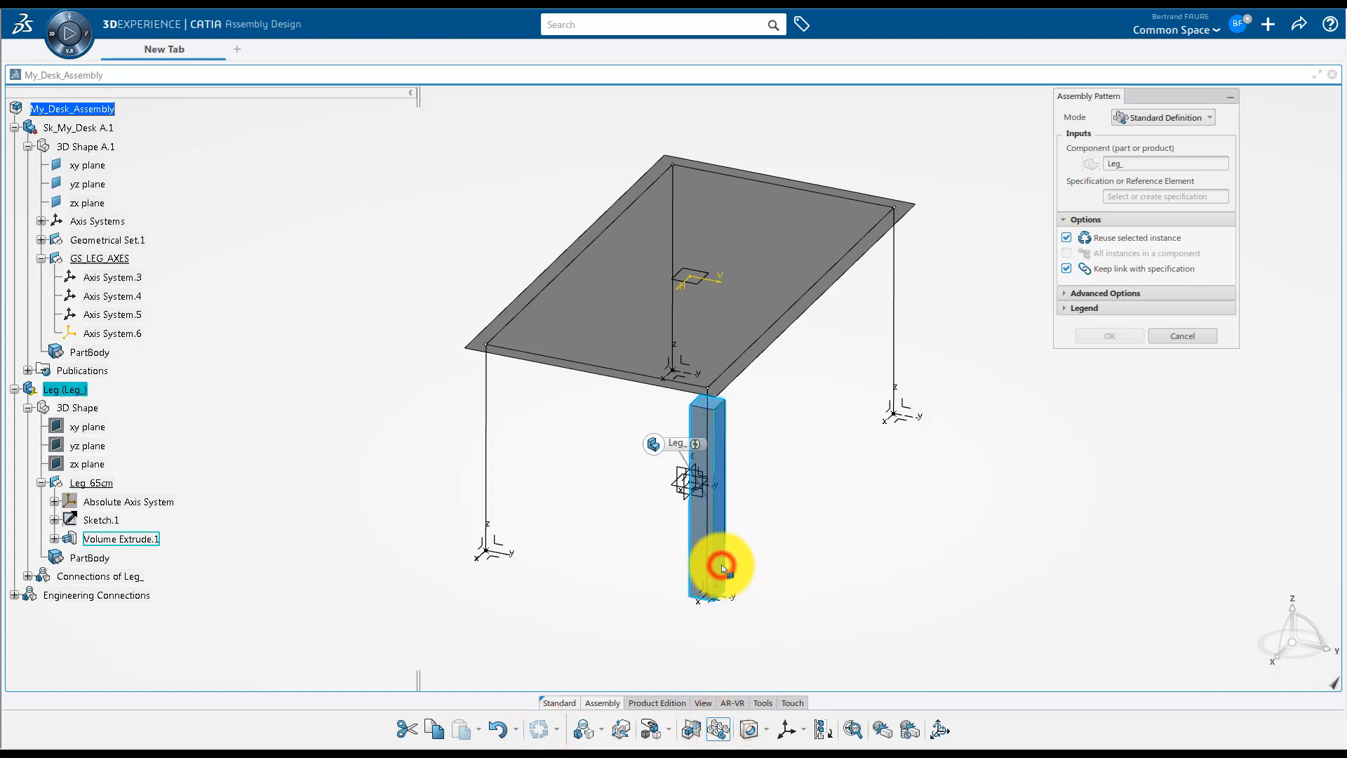
{"action": "left_click", "coordinate": [115, 260]}
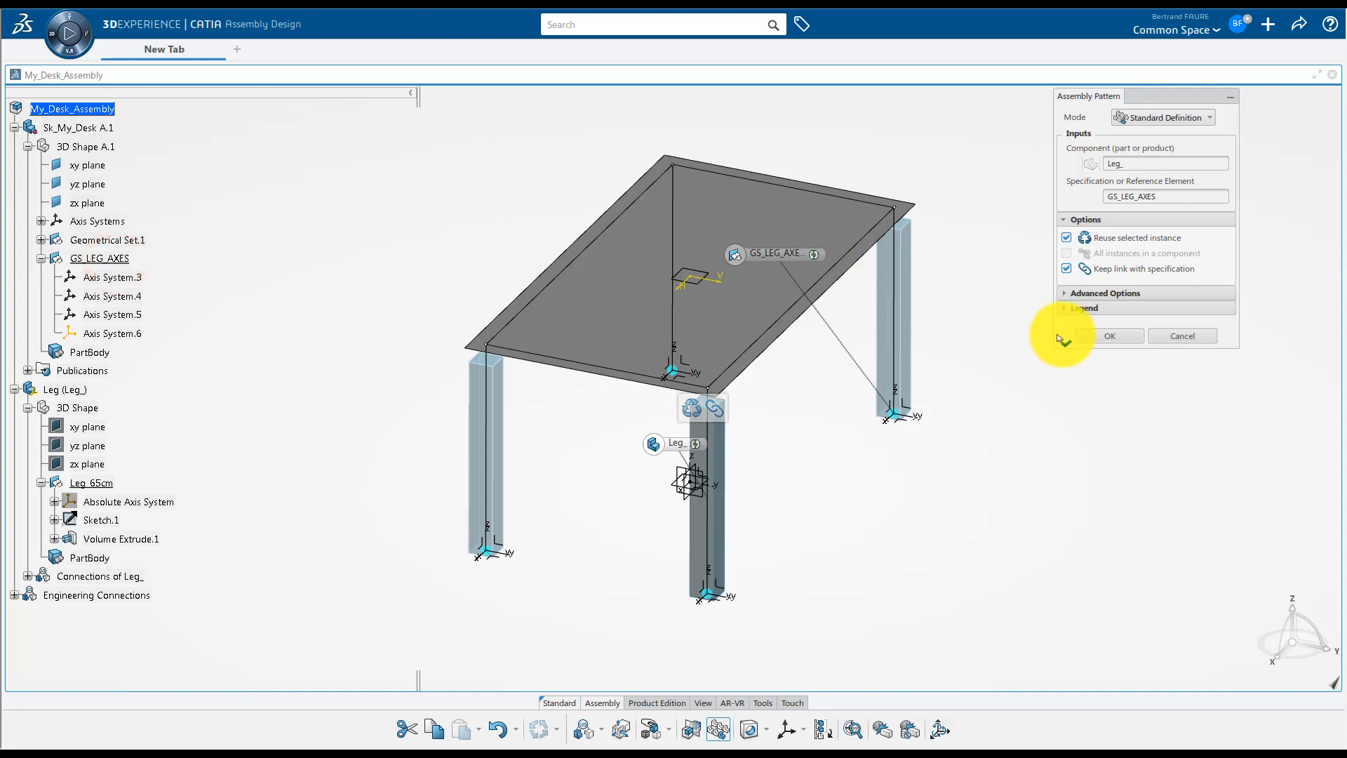
{"action": "left_click", "coordinate": [1105, 336]}
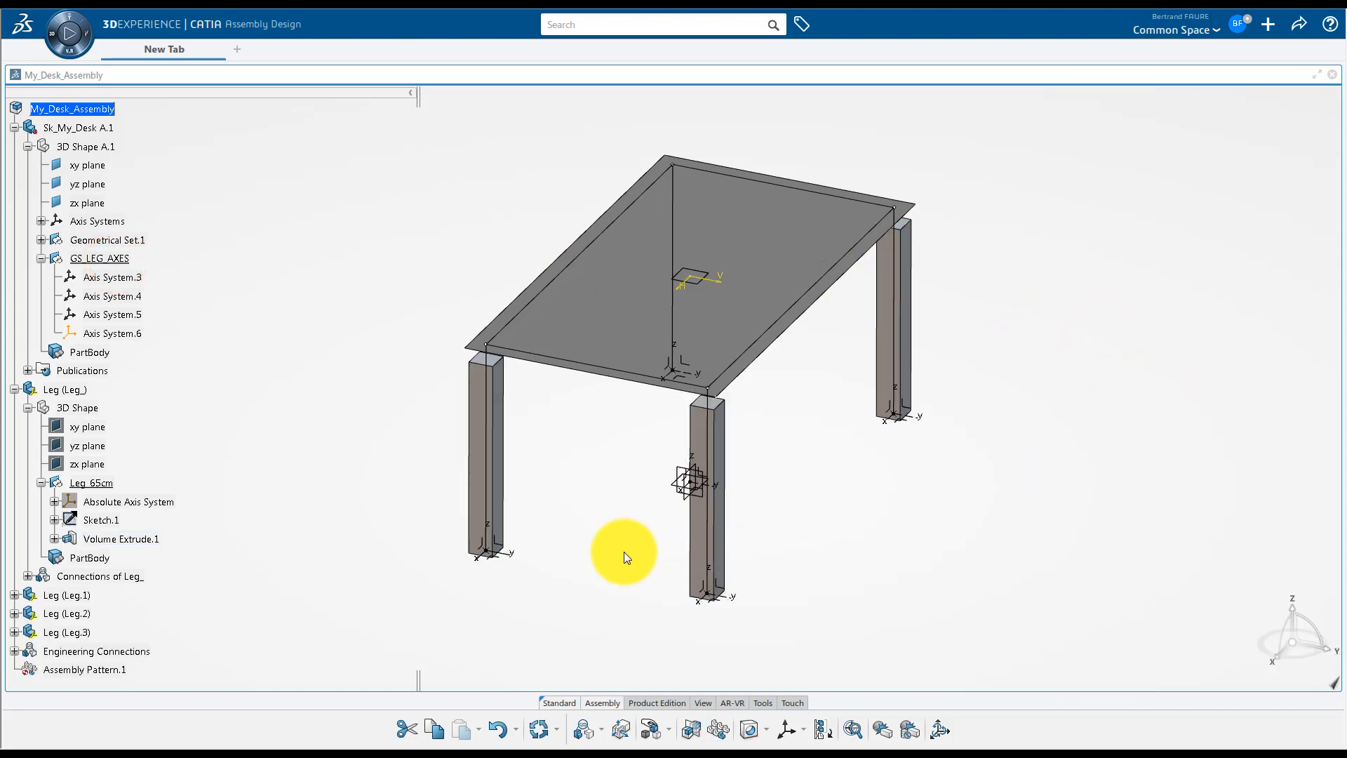
Change the graphic colour of the Leg's Leg_65cm geometrical set to blue
{"action": "middle_click_drag", "start_coordinate": [623, 551], "coordinate": [874, 538]}
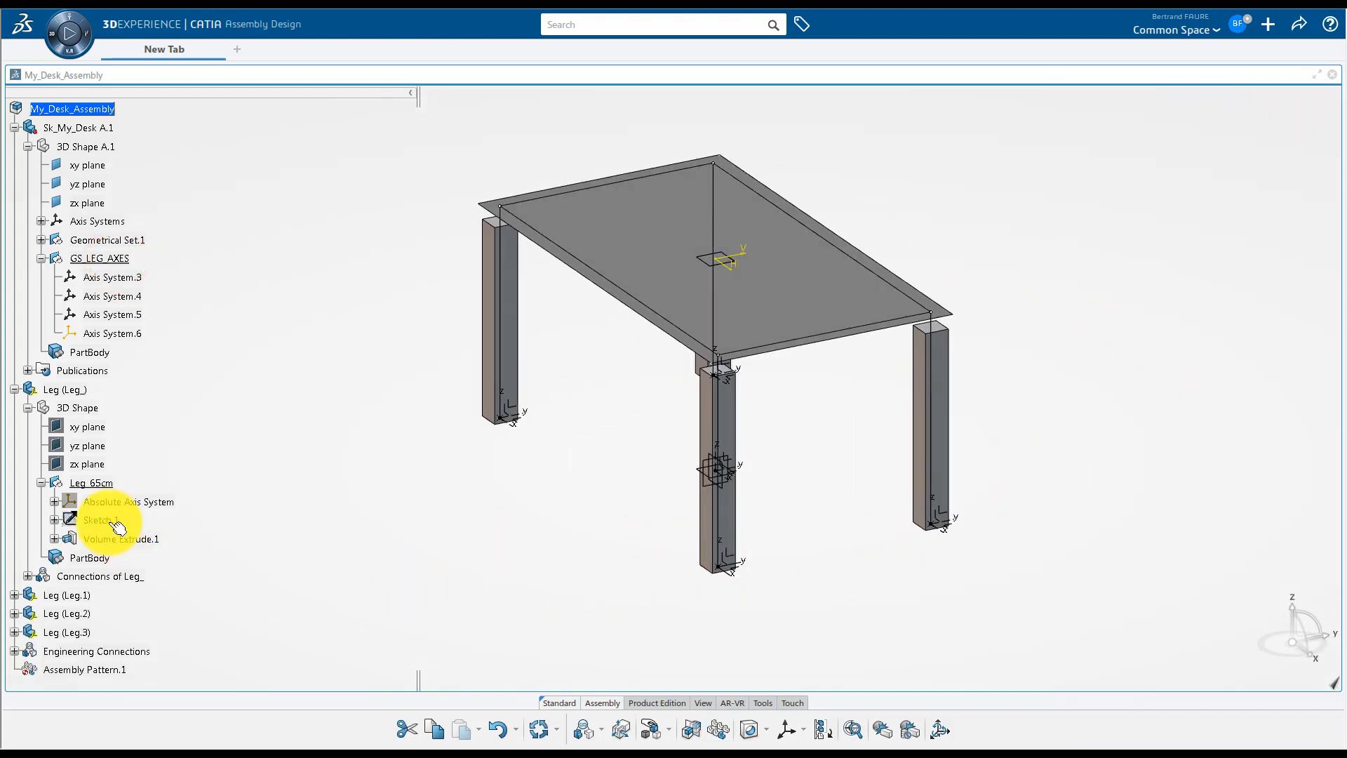
{"action": "right_click", "coordinate": [92, 483]}
{"action": "left_click", "coordinate": [123, 549]}
{"action": "left_click", "coordinate": [1146, 376]}
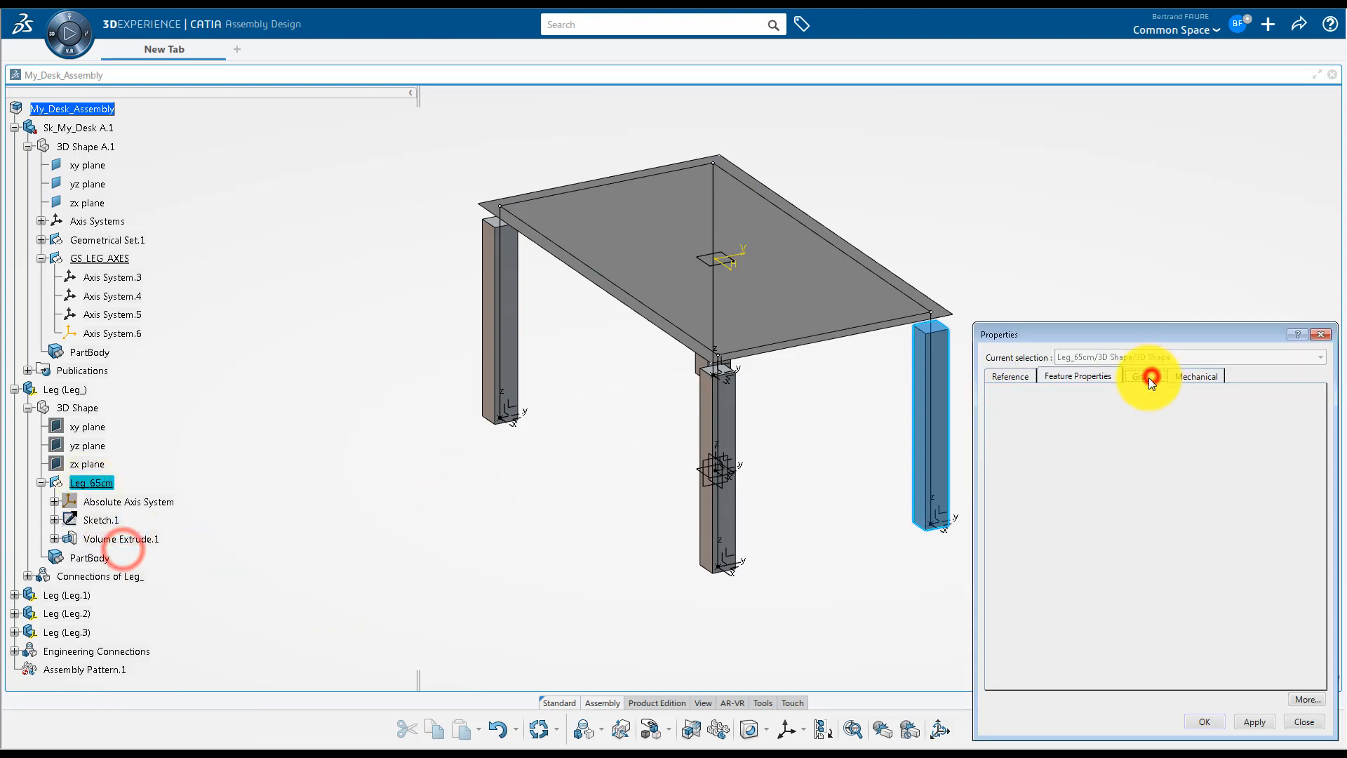
{"action": "left_click", "coordinate": [1074, 427]}
{"action": "left_click", "coordinate": [1052, 592]}
{"action": "left_click", "coordinate": [1201, 723]}
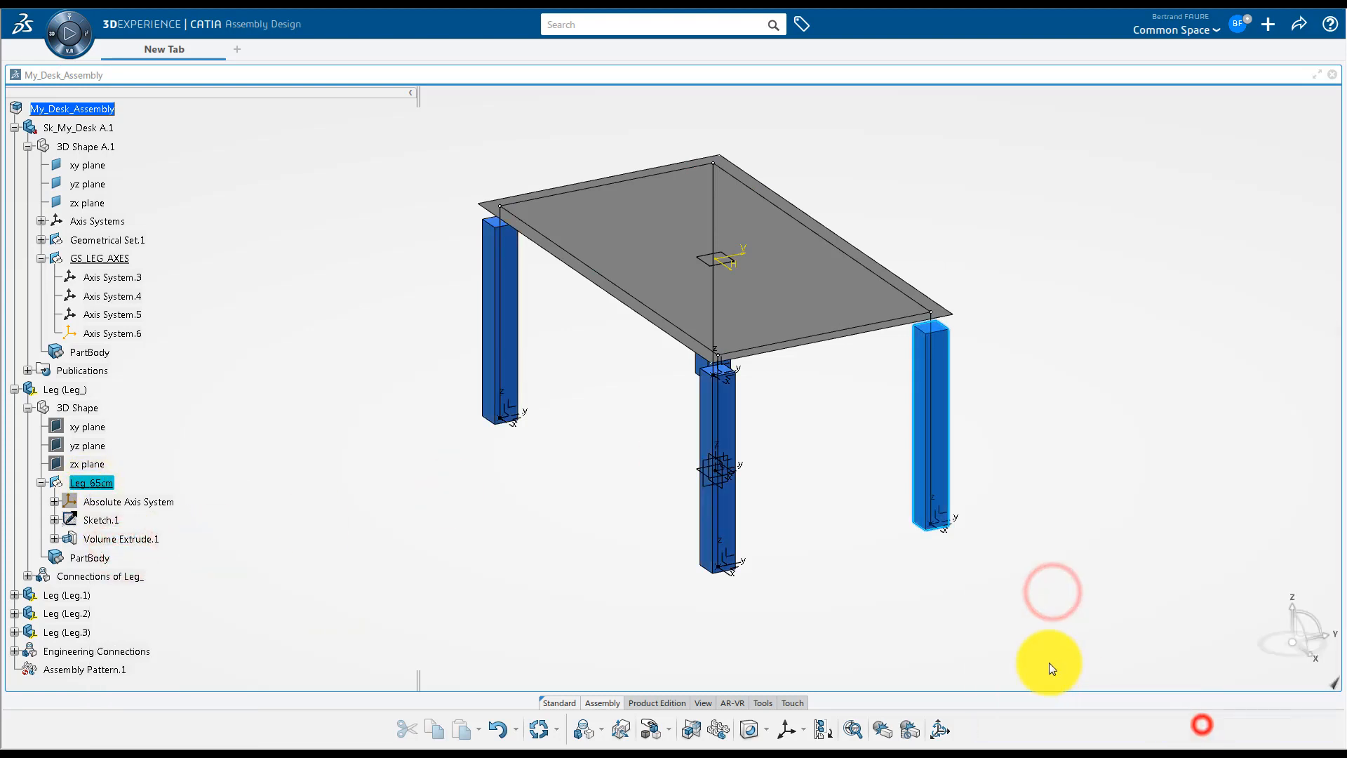
{"action": "left_click", "coordinate": [971, 629]}
Add two axis systems to the skeleton's GS_LEG_AXES set, positioned freehand between the desk legs with the Robot
{"action": "double_click", "coordinate": [111, 149]}
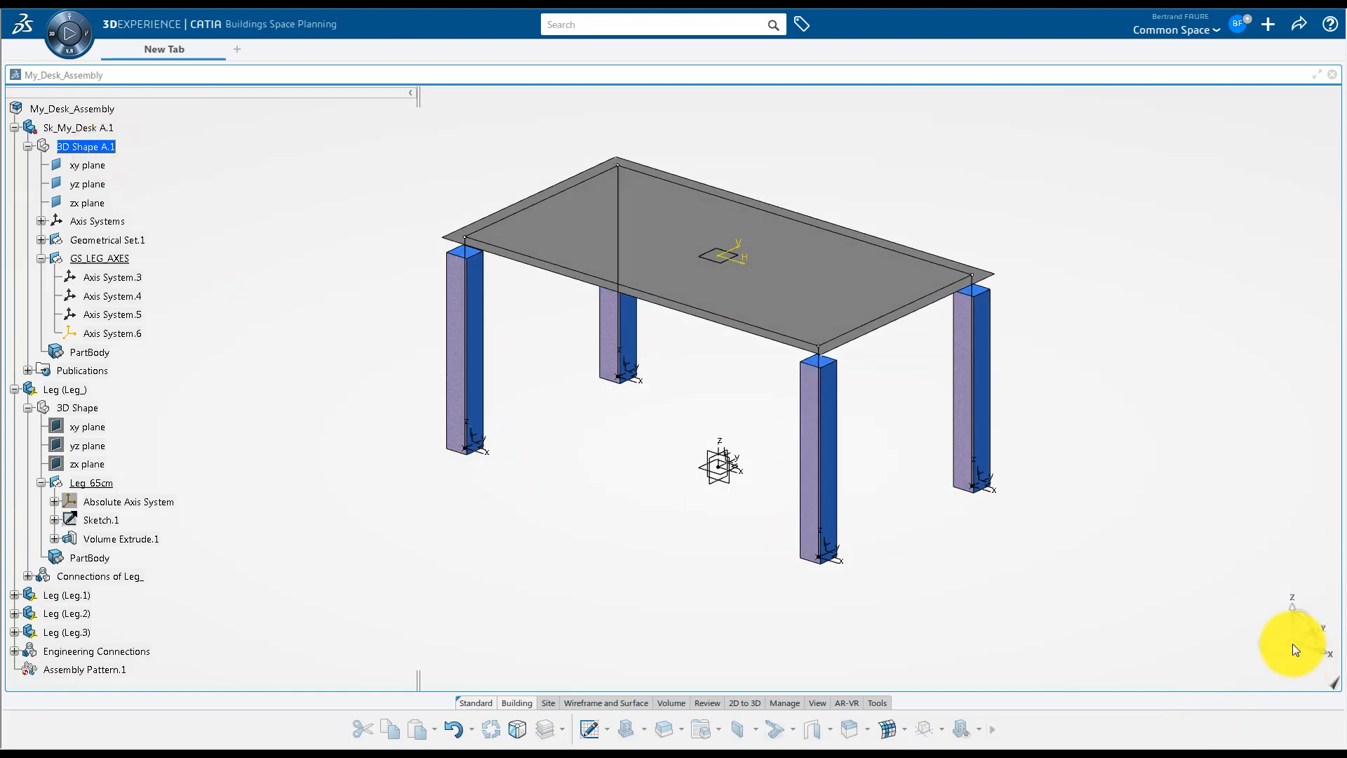
{"action": "left_click_drag", "start_coordinate": [1293, 643], "coordinate": [722, 473]}
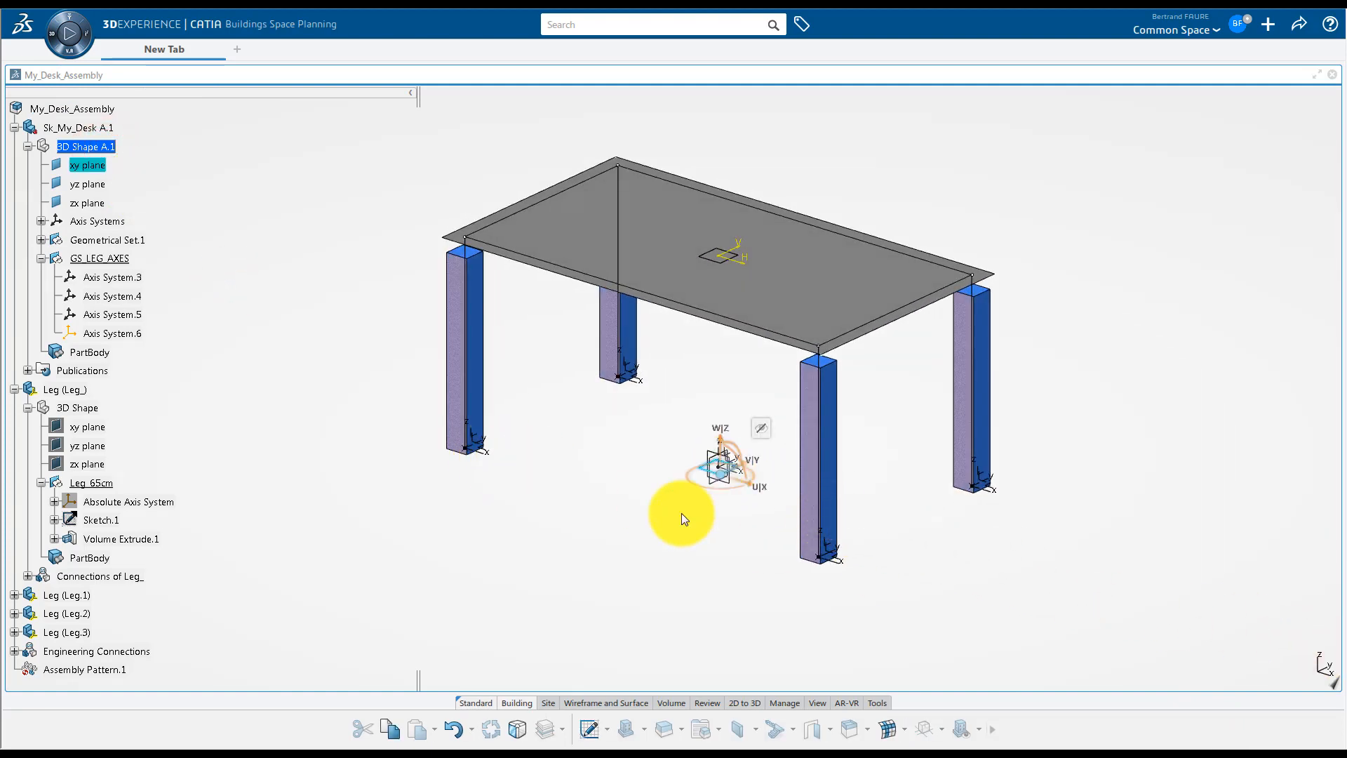
{"action": "left_click", "coordinate": [667, 525]}
{"action": "left_click", "coordinate": [735, 465]}
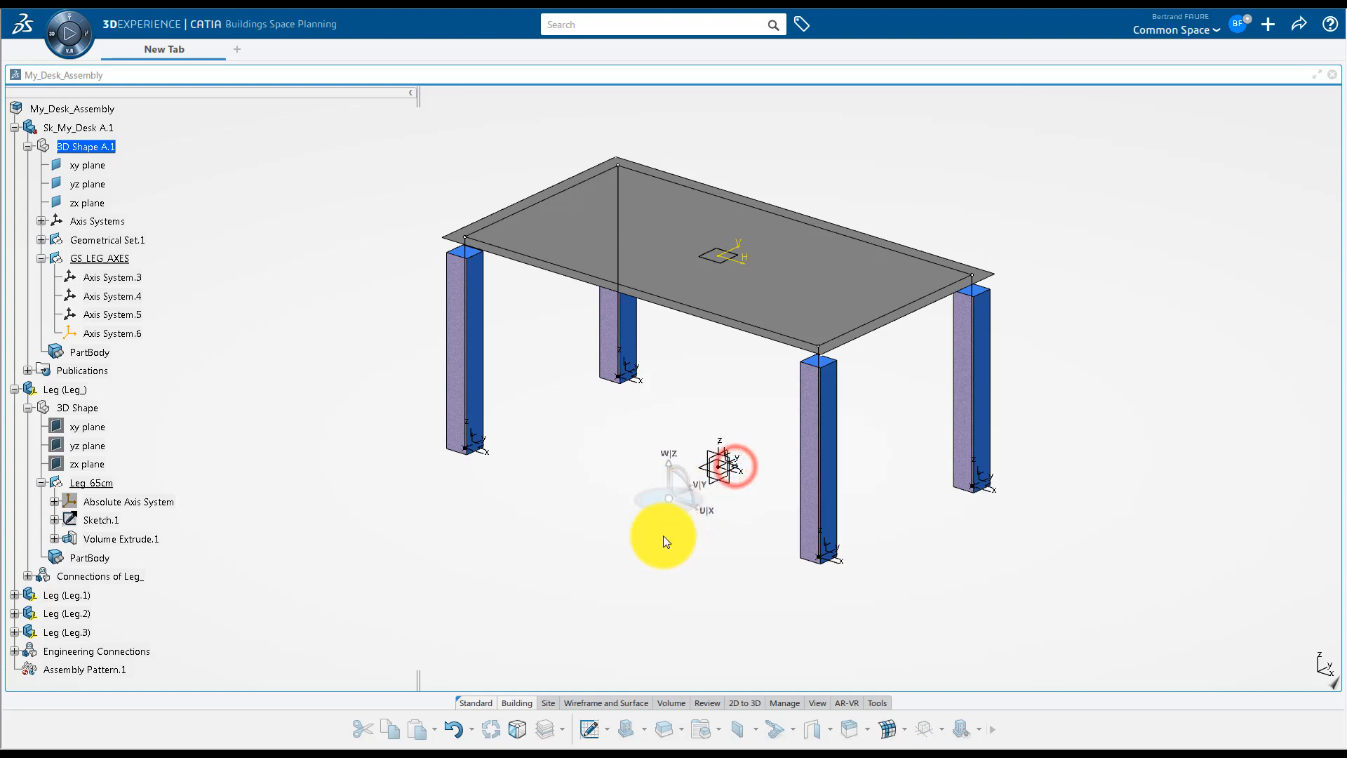
{"action": "left_click", "coordinate": [609, 702]}
{"action": "left_click", "coordinate": [475, 724]}
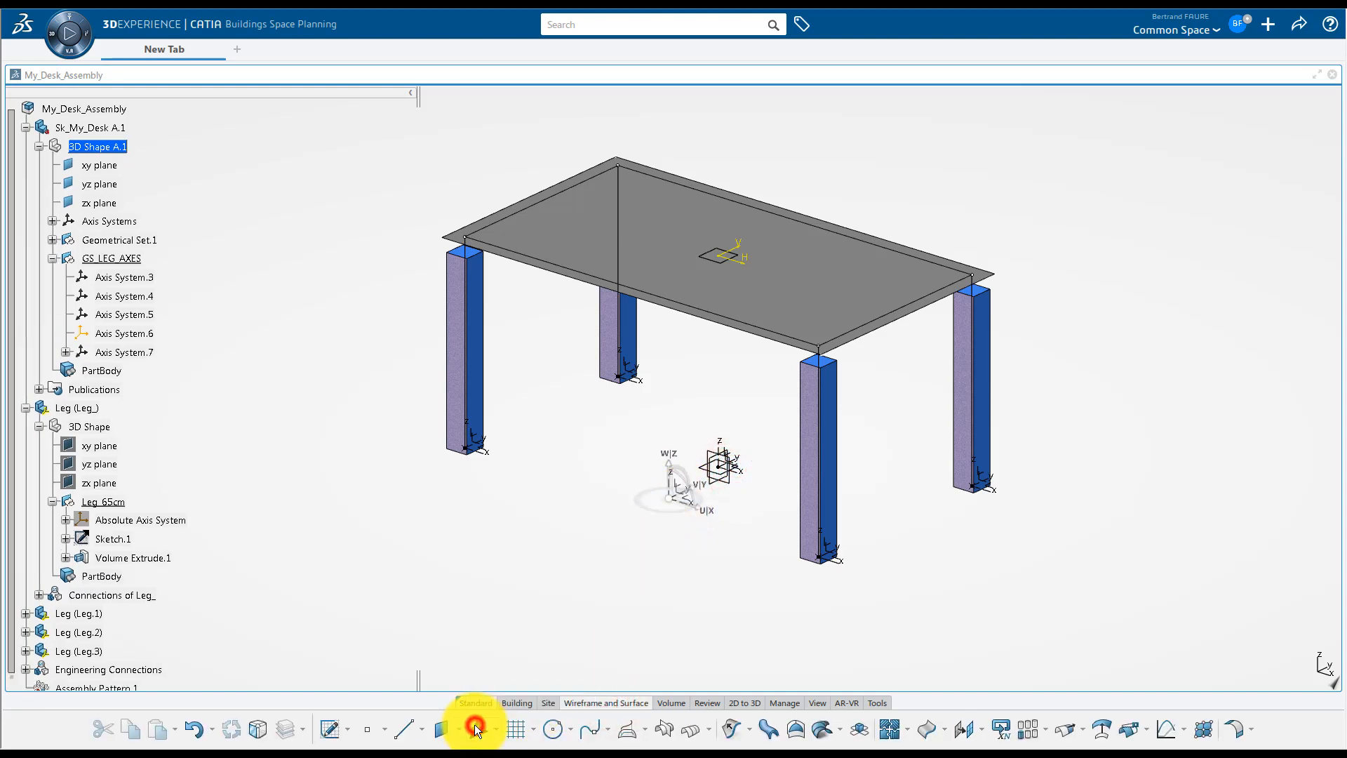
{"action": "left_click", "coordinate": [684, 505]}
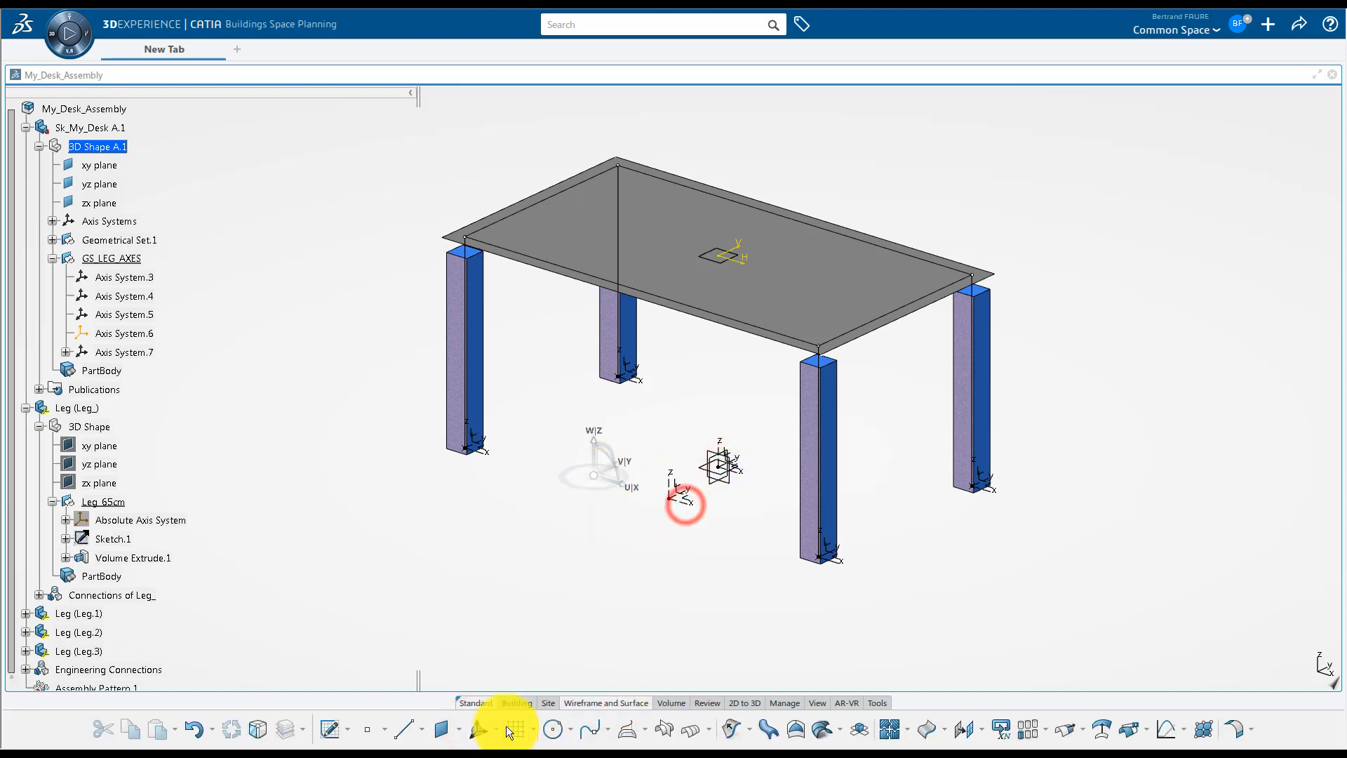
{"action": "left_click", "coordinate": [481, 726]}
{"action": "left_click", "coordinate": [589, 561]}
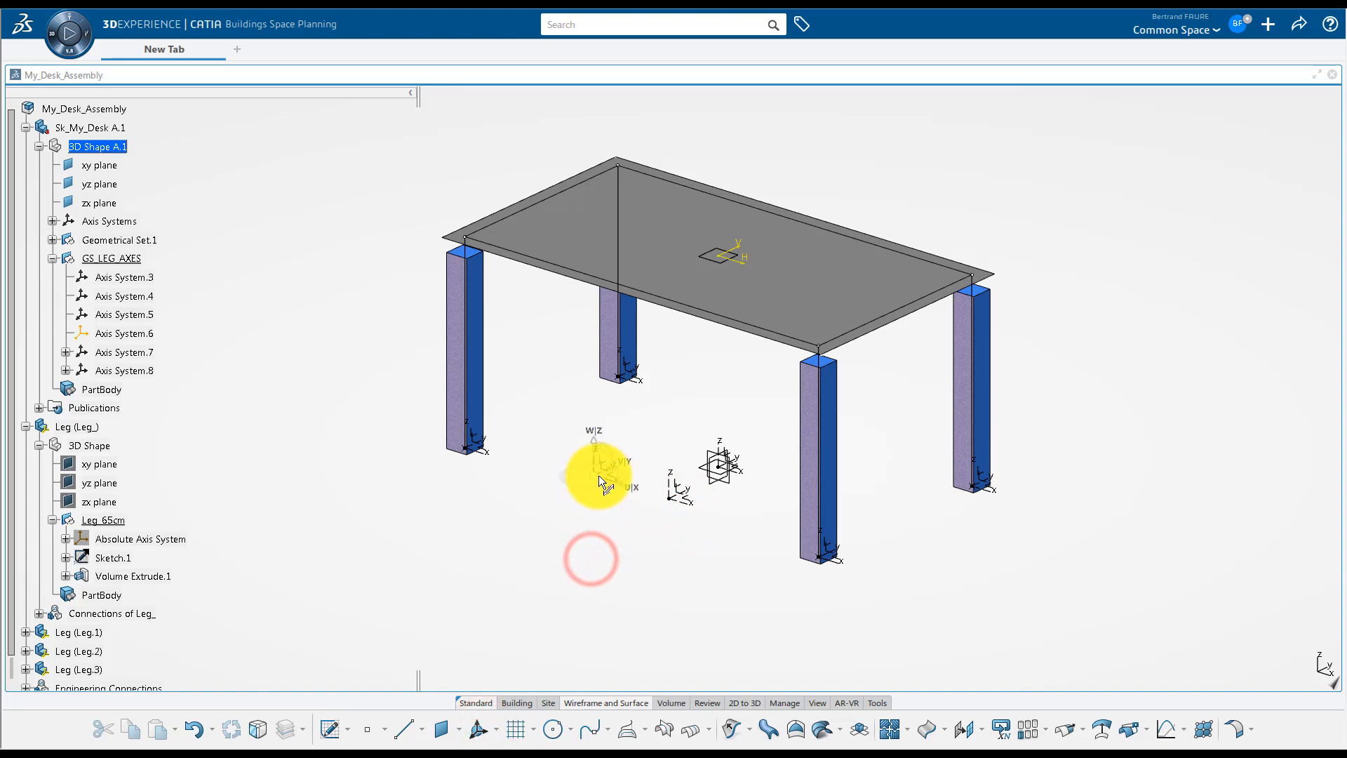
{"action": "left_click", "coordinate": [593, 474]}
Update My_Desk_Assembly to apply the two added axis systems to the leg pattern, and highlight the extra leg instances
{"action": "double_click", "coordinate": [109, 109]}
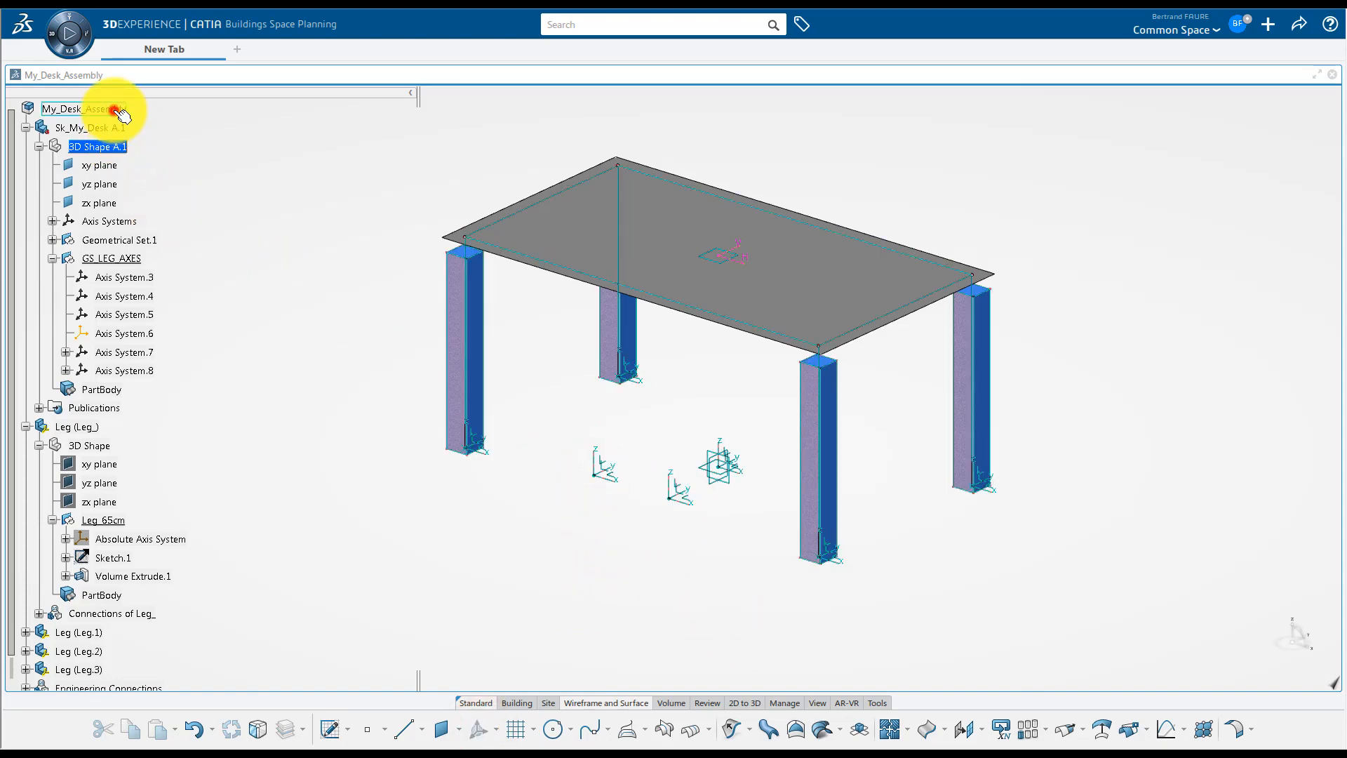
{"action": "left_click", "coordinate": [295, 397]}
{"action": "left_click", "coordinate": [26, 427]}
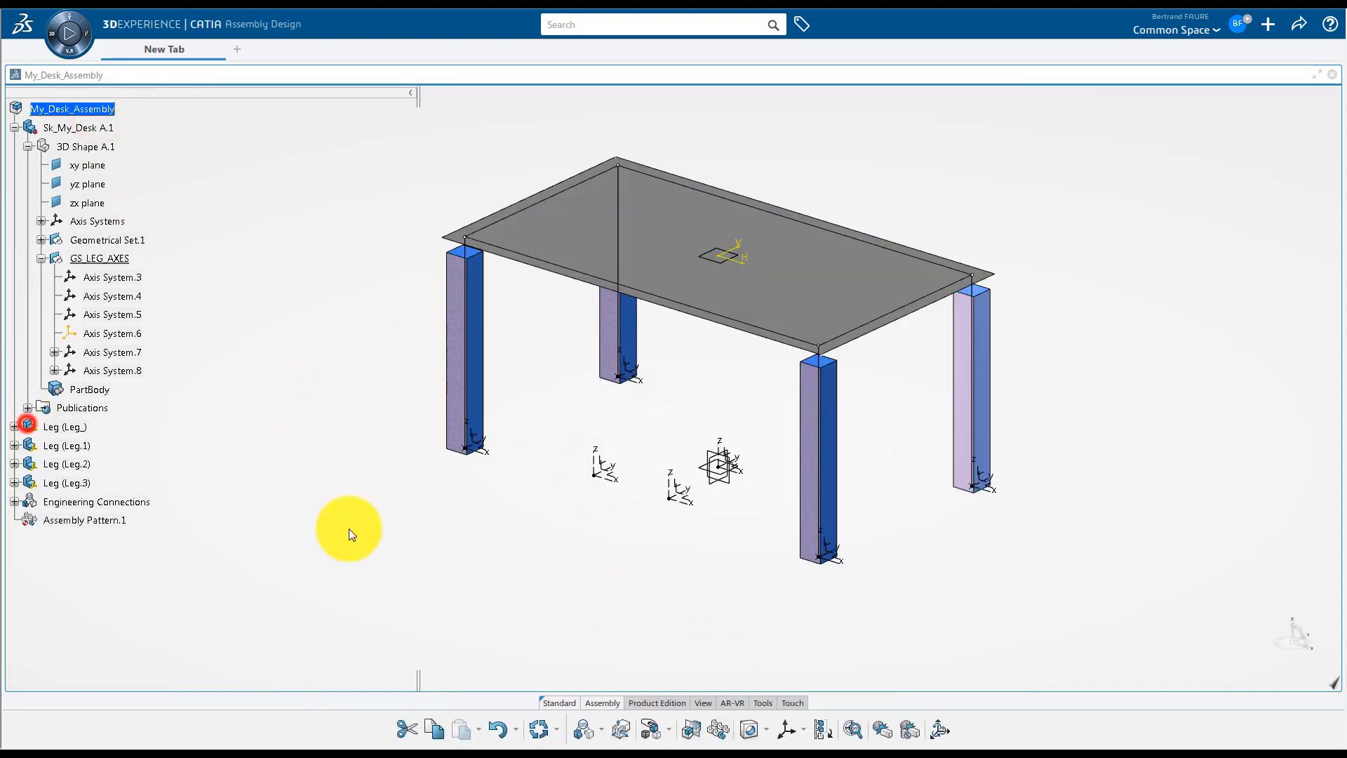
{"action": "left_click", "coordinate": [537, 727]}
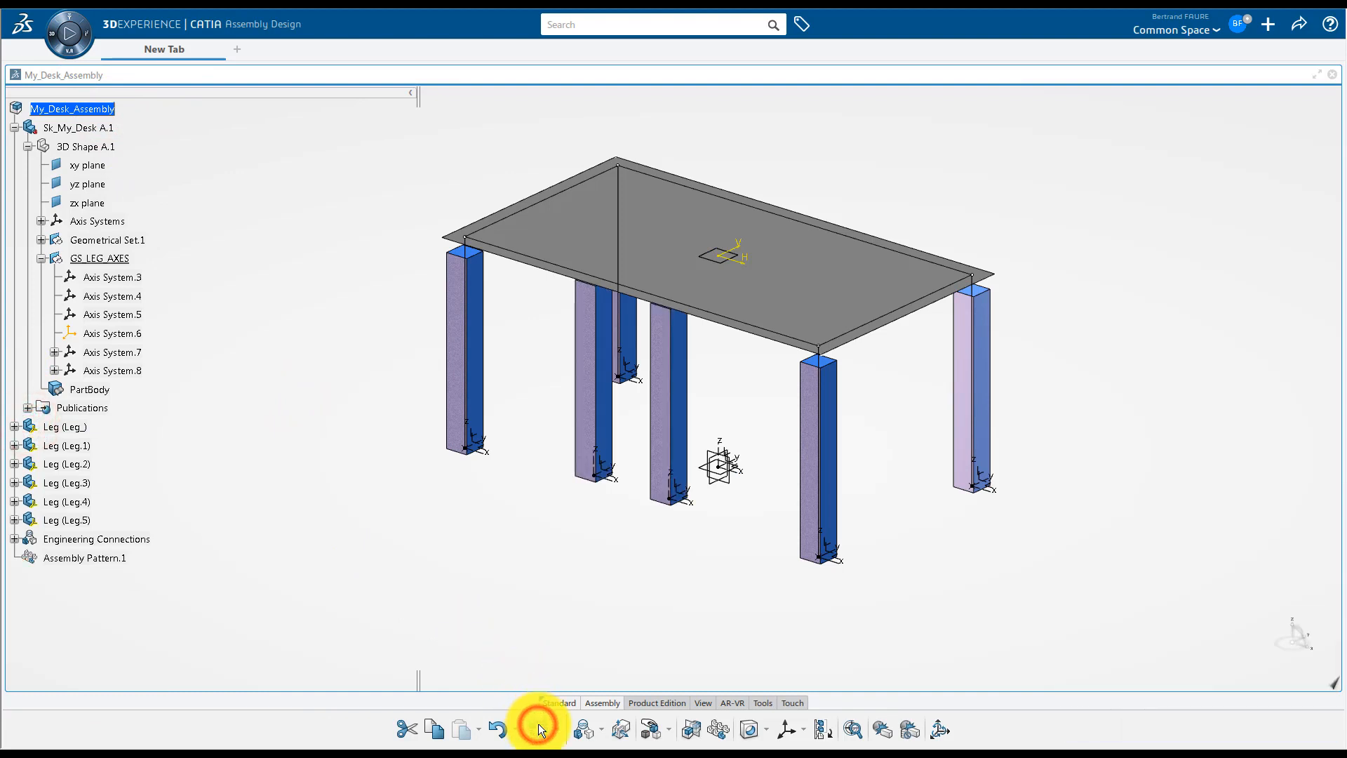
{"action": "left_click", "coordinate": [62, 502]}
{"action": "left_click", "coordinate": [82, 520], "text": "ctrl"}
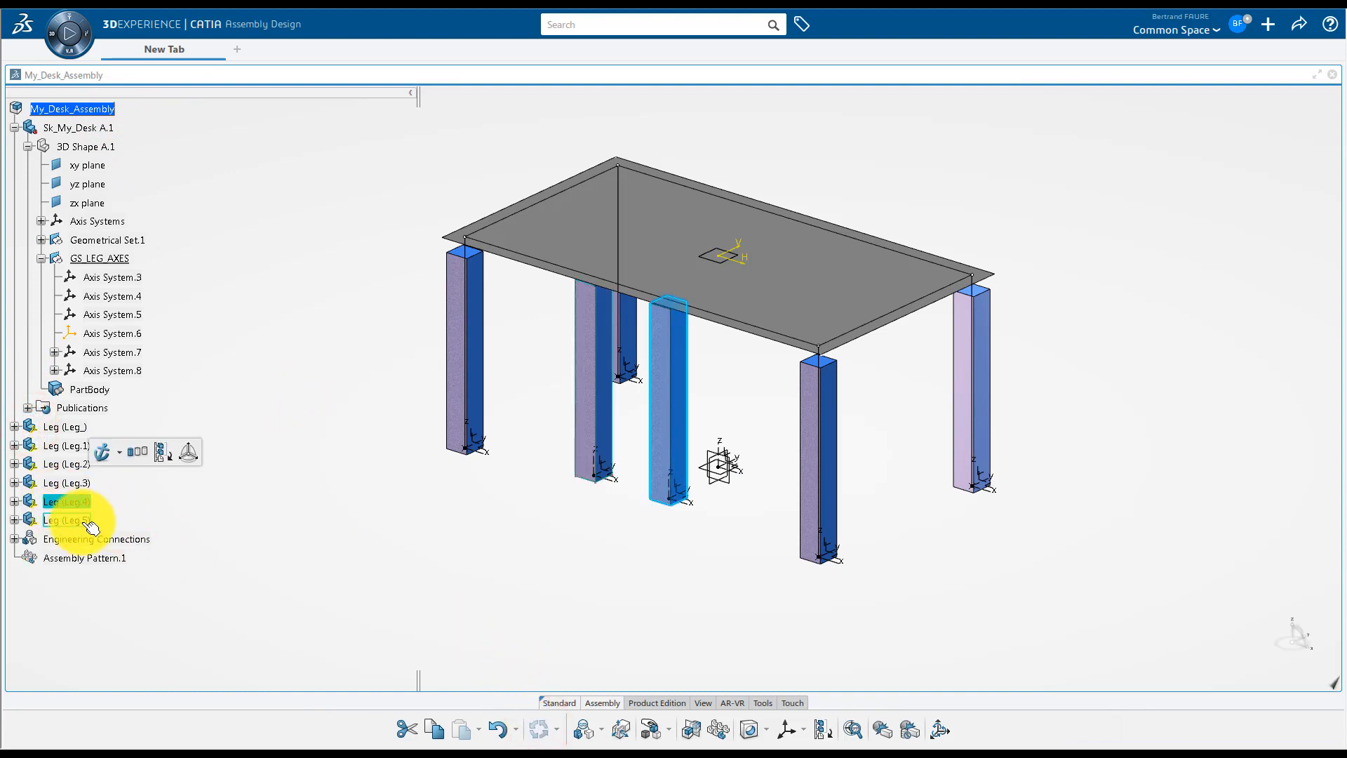
{"action": "left_click", "coordinate": [207, 521]}
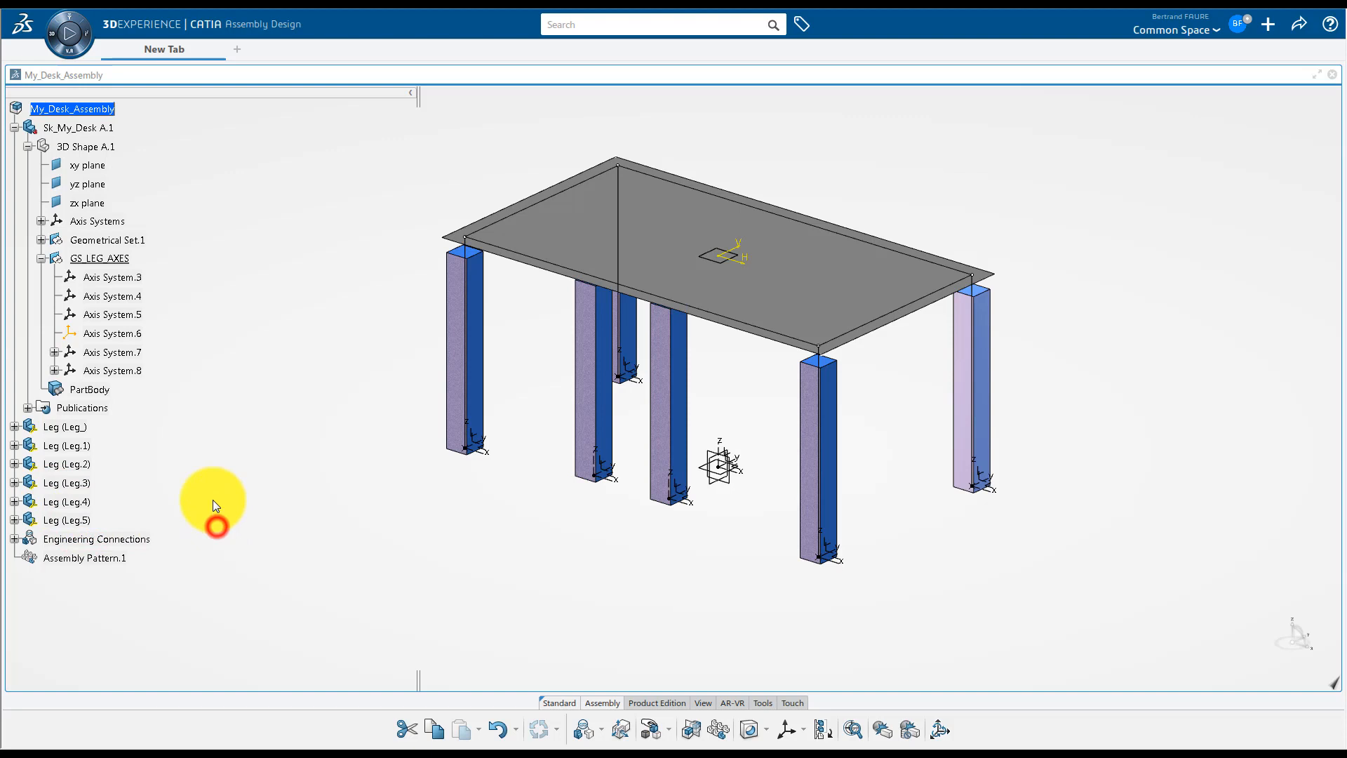
Delete Axis System.7 and Axis System.8 from GS_LEG_AXES and update My_Desk_Assembly
{"action": "double_click", "coordinate": [108, 258]}
{"action": "left_click", "coordinate": [41, 258]}
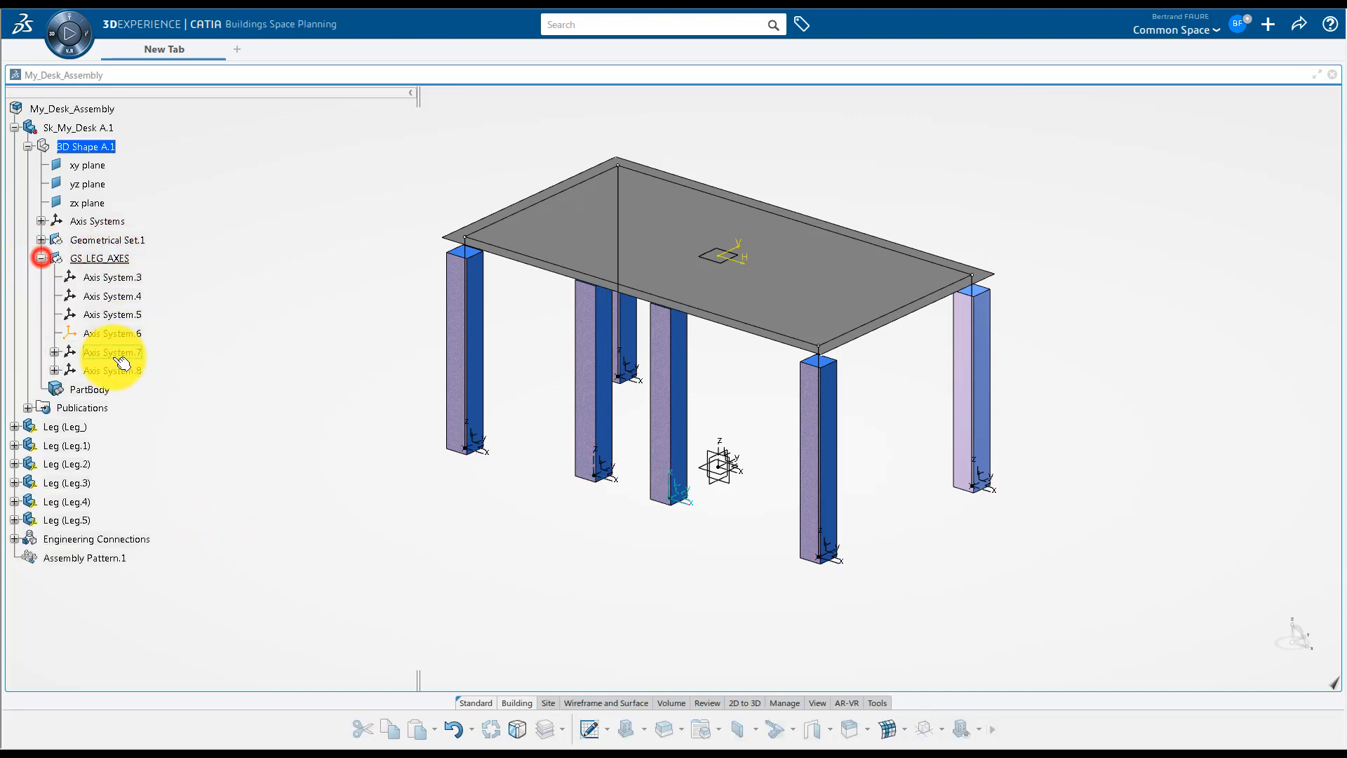
{"action": "left_click", "coordinate": [112, 352]}
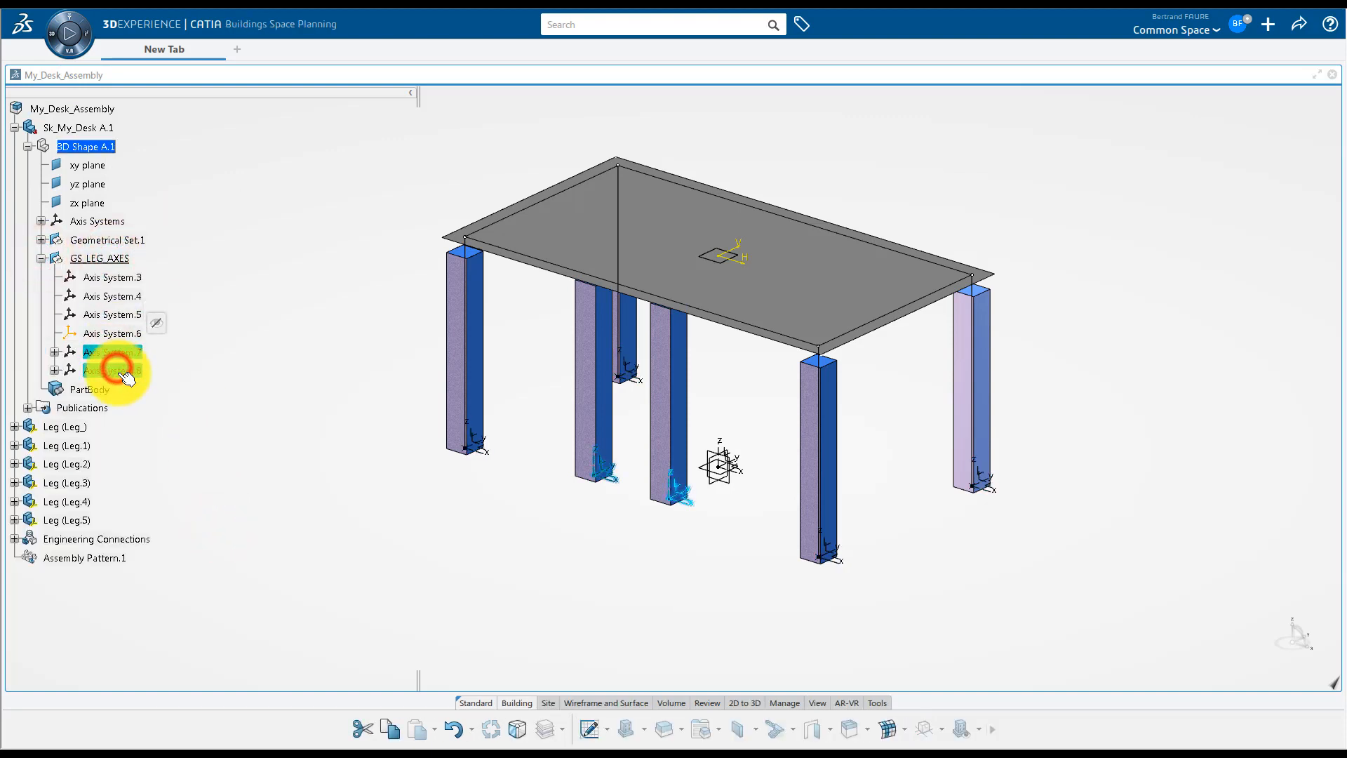
{"action": "key", "text": "Delete"}
{"action": "double_click", "coordinate": [94, 110]}
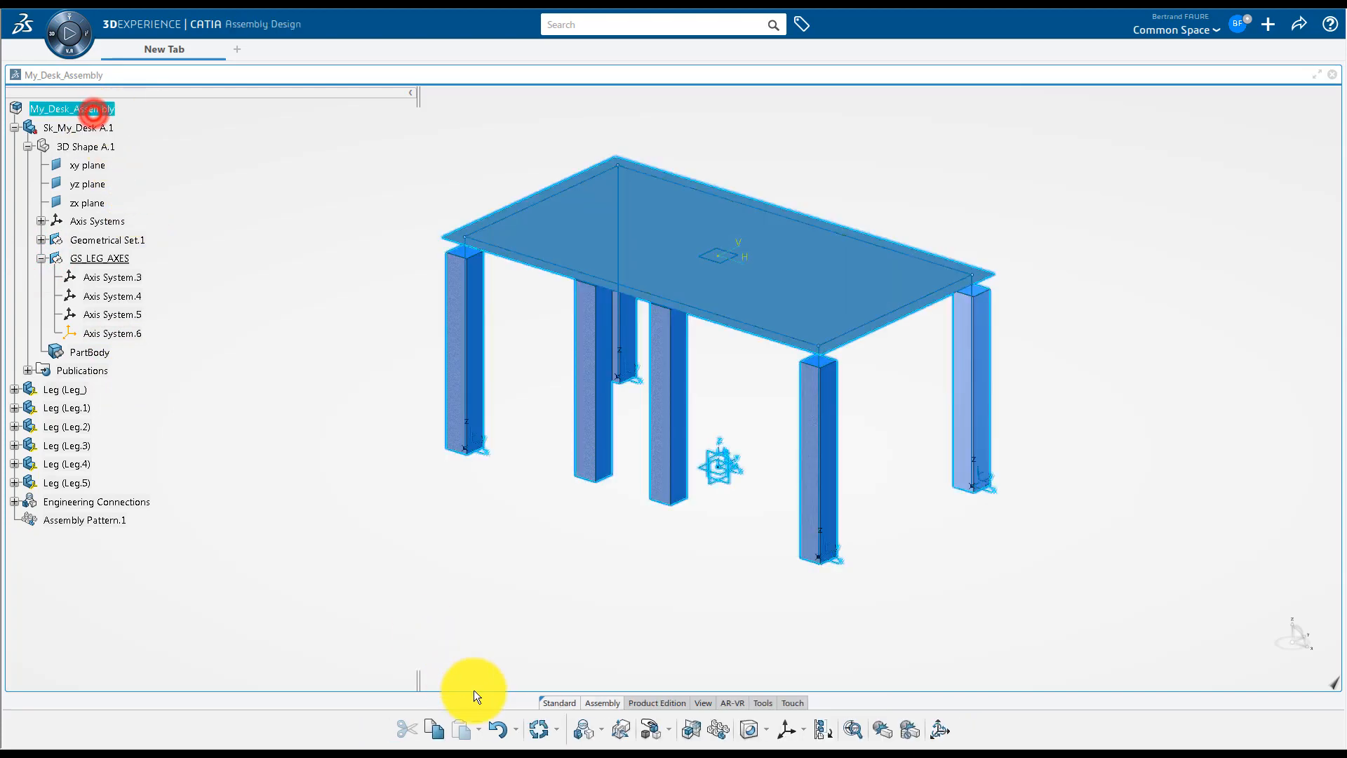
{"action": "left_click", "coordinate": [539, 729]}
{"action": "middle_click_drag", "start_coordinate": [495, 564], "coordinate": [496, 496]}
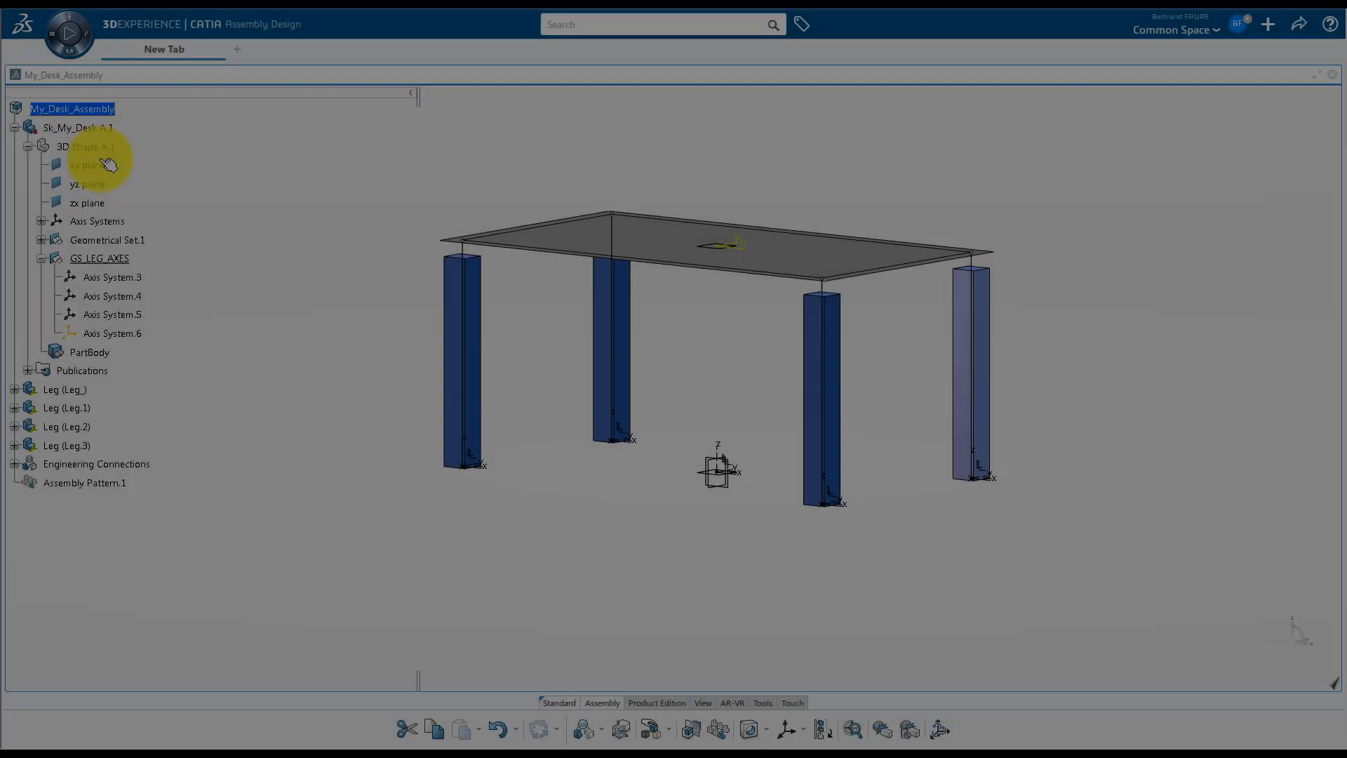
Insert a new geometrical set in the skeleton's 3D Shape A.1
{"action": "left_click", "coordinate": [95, 147]}
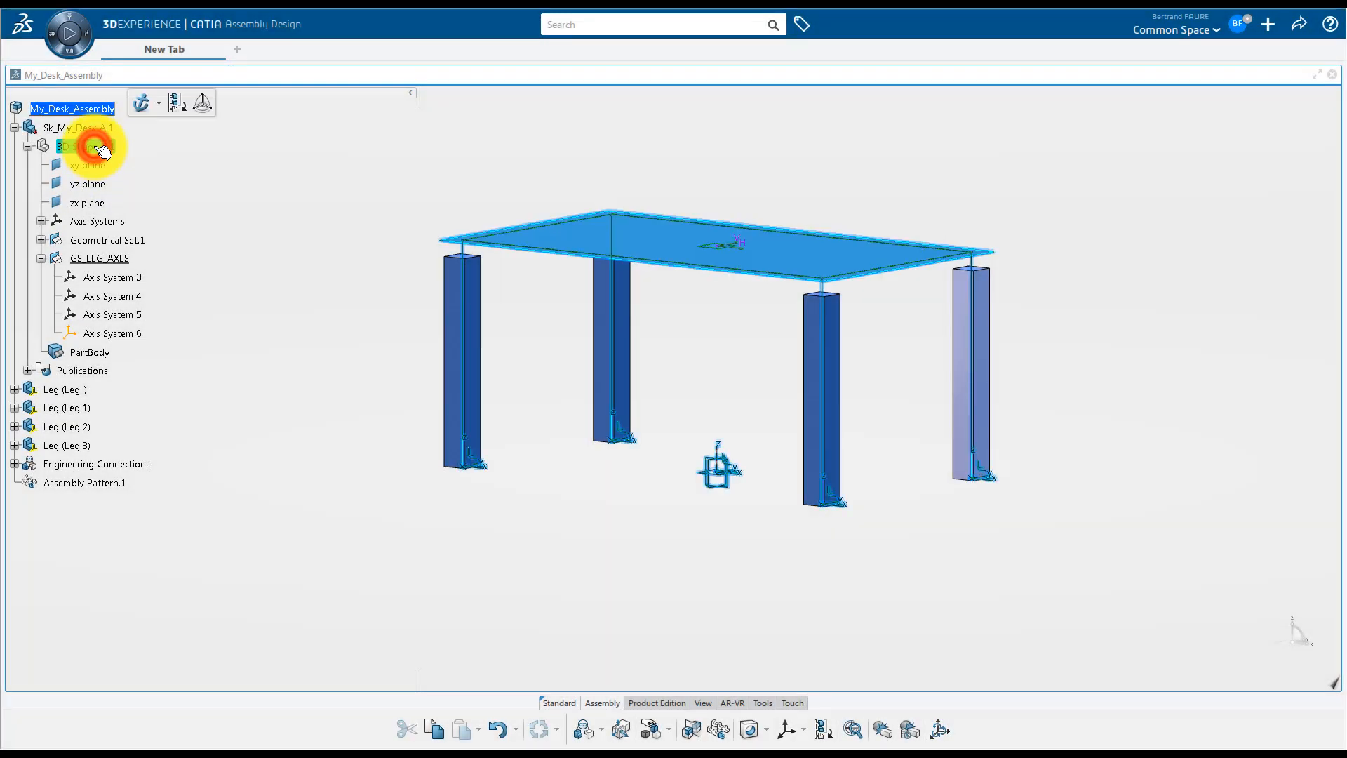
{"action": "left_click", "coordinate": [205, 178]}
{"action": "right_click", "coordinate": [105, 149]}
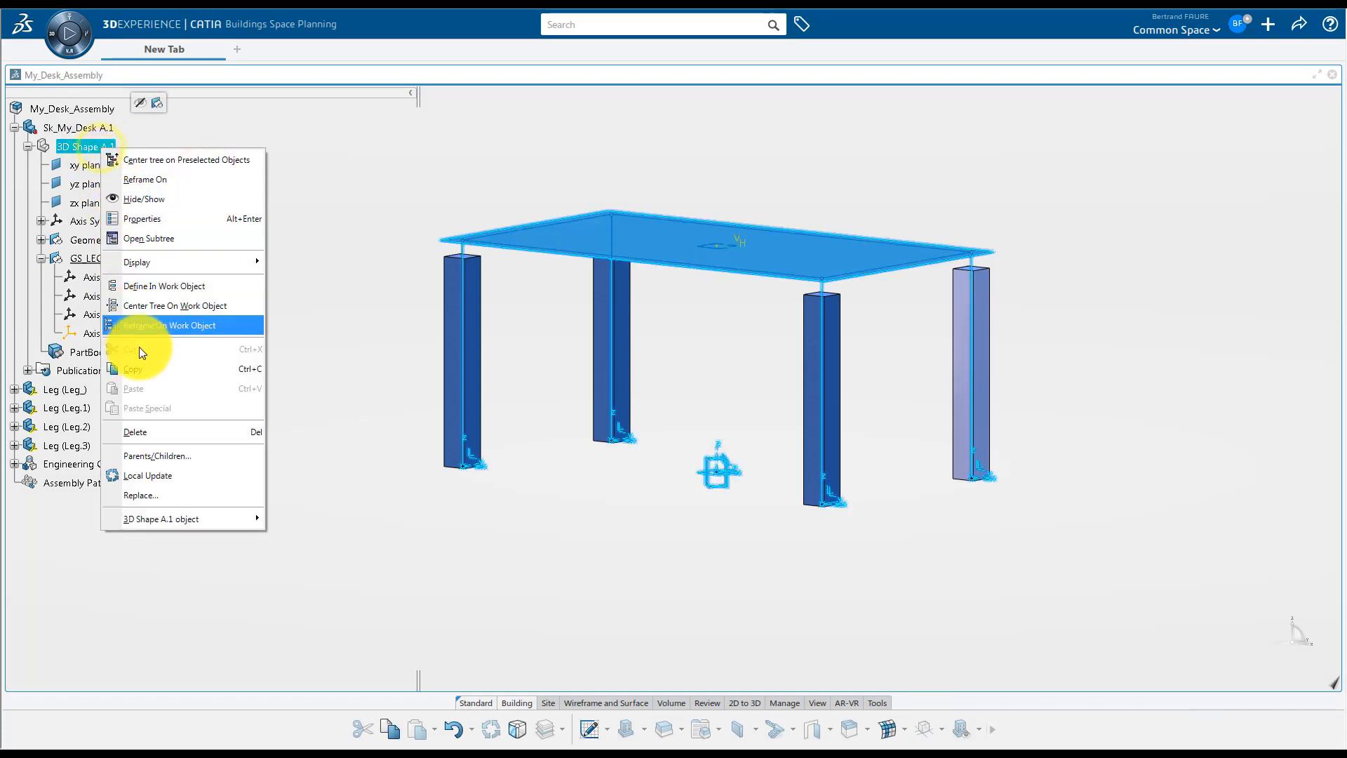
{"action": "left_click", "coordinate": [180, 517]}
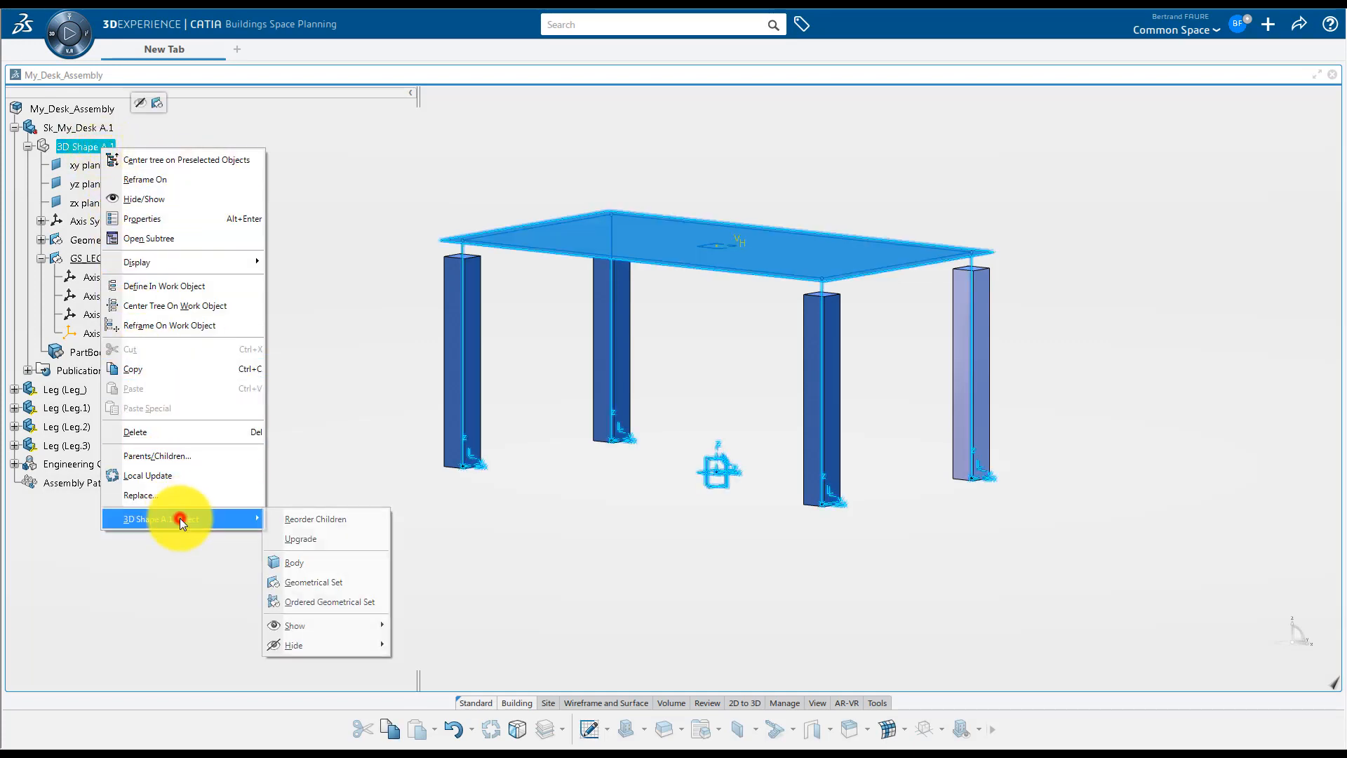
{"action": "left_click", "coordinate": [309, 581]}
Rename the new geometrical set below GS_LEG_AXES as GS_Table_Top_Axis
{"action": "right_click", "coordinate": [130, 353]}
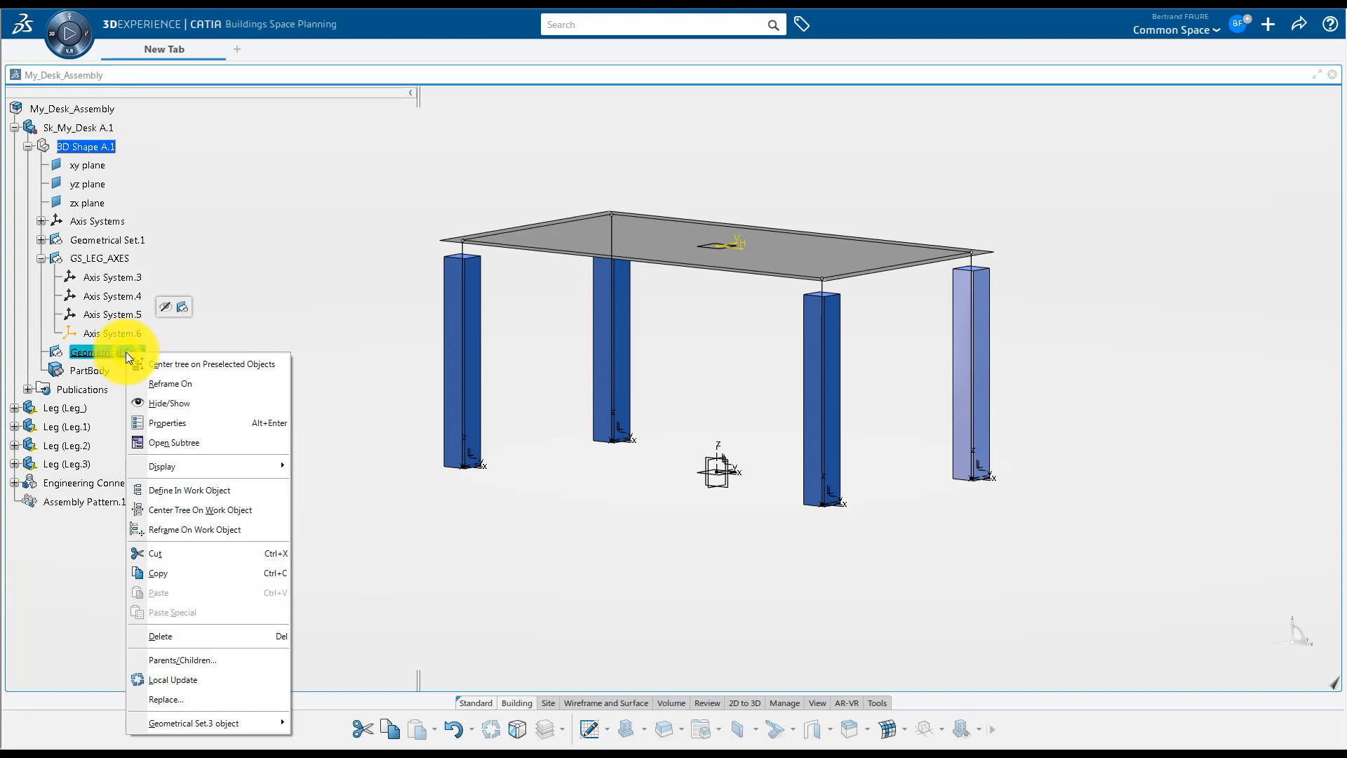
{"action": "left_click", "coordinate": [157, 419]}
{"action": "left_click", "coordinate": [1061, 379]}
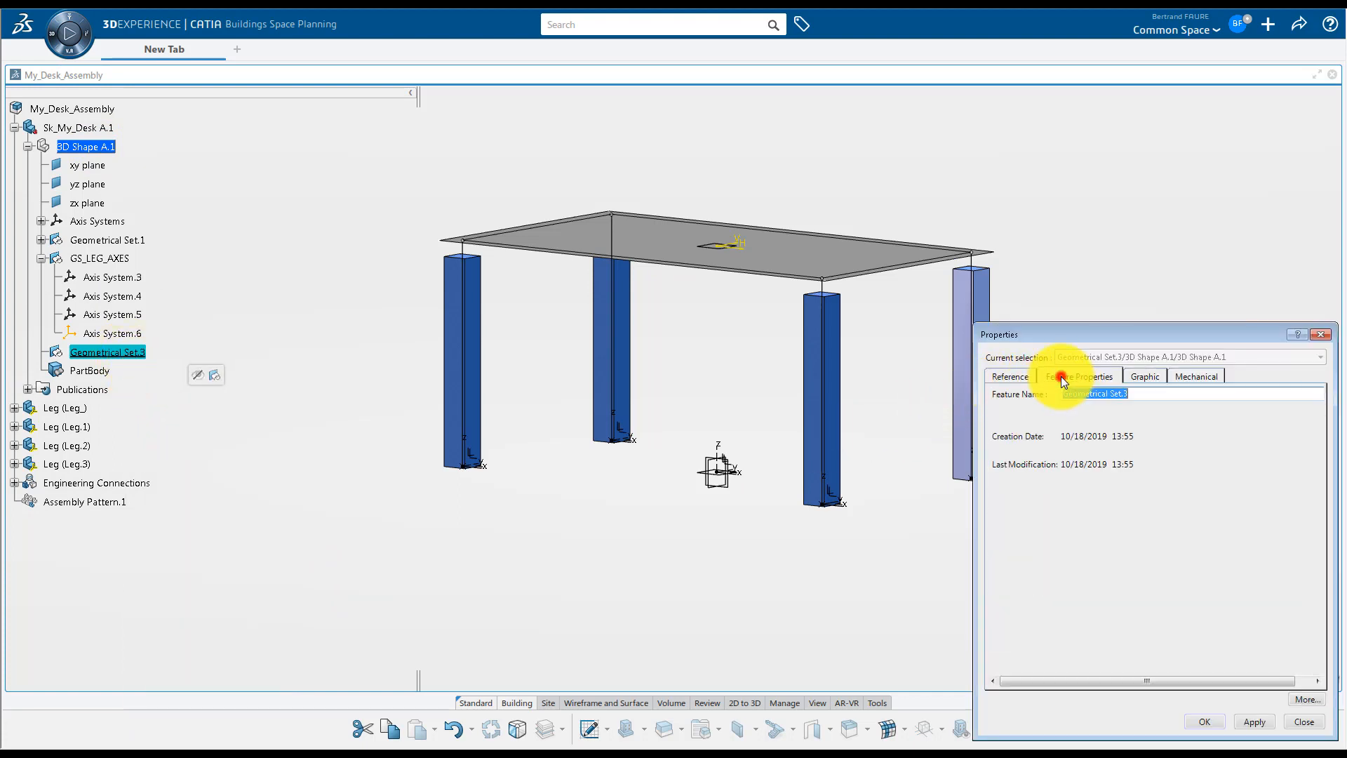
{"action": "type", "text": "GS_Table_Top_Axis"}
{"action": "key", "text": "Return"}
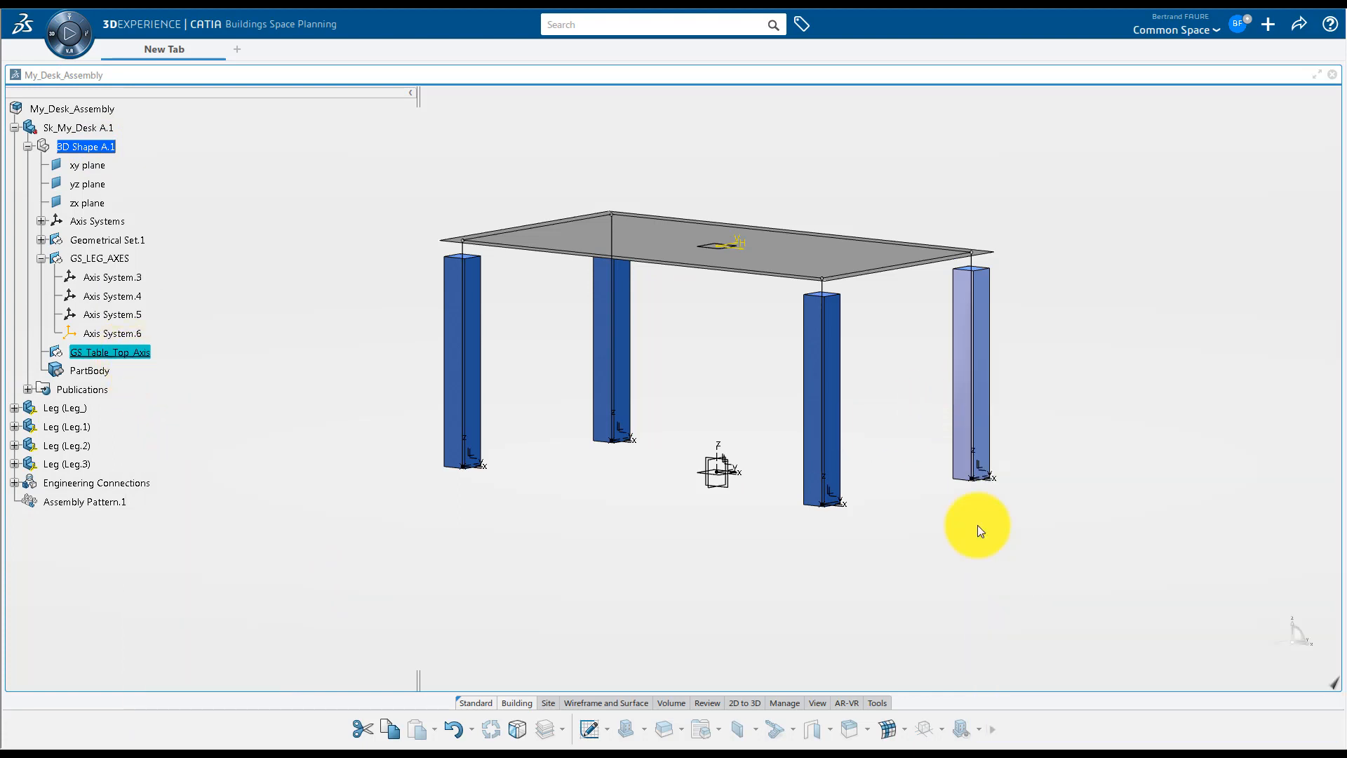
Start a coordinate point in GS_Table_Top_Axis with the skeleton's Absolute Axis System as its reference axis system
{"action": "left_click", "coordinate": [616, 703]}
{"action": "left_click", "coordinate": [367, 728]}
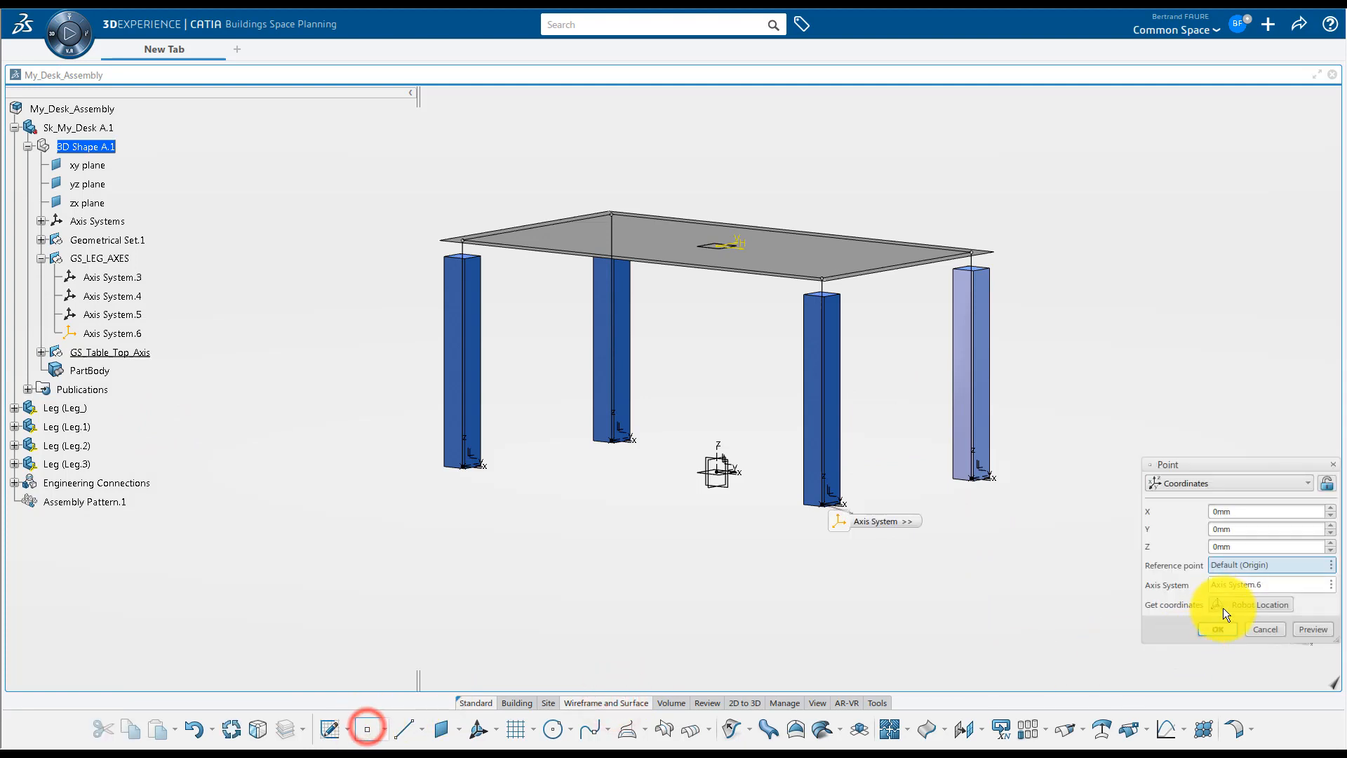
{"action": "left_click", "coordinate": [1226, 584]}
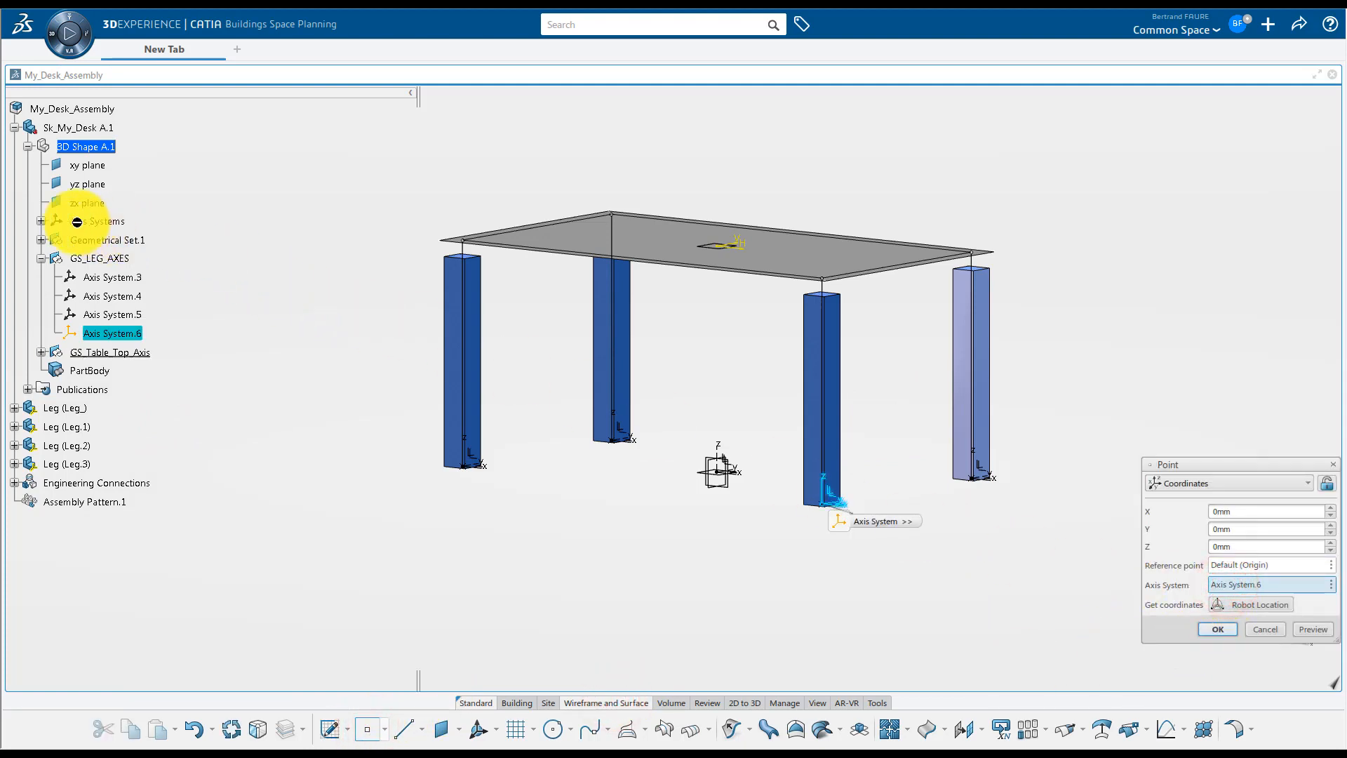
{"action": "left_click", "coordinate": [42, 221]}
{"action": "left_click", "coordinate": [116, 240]}
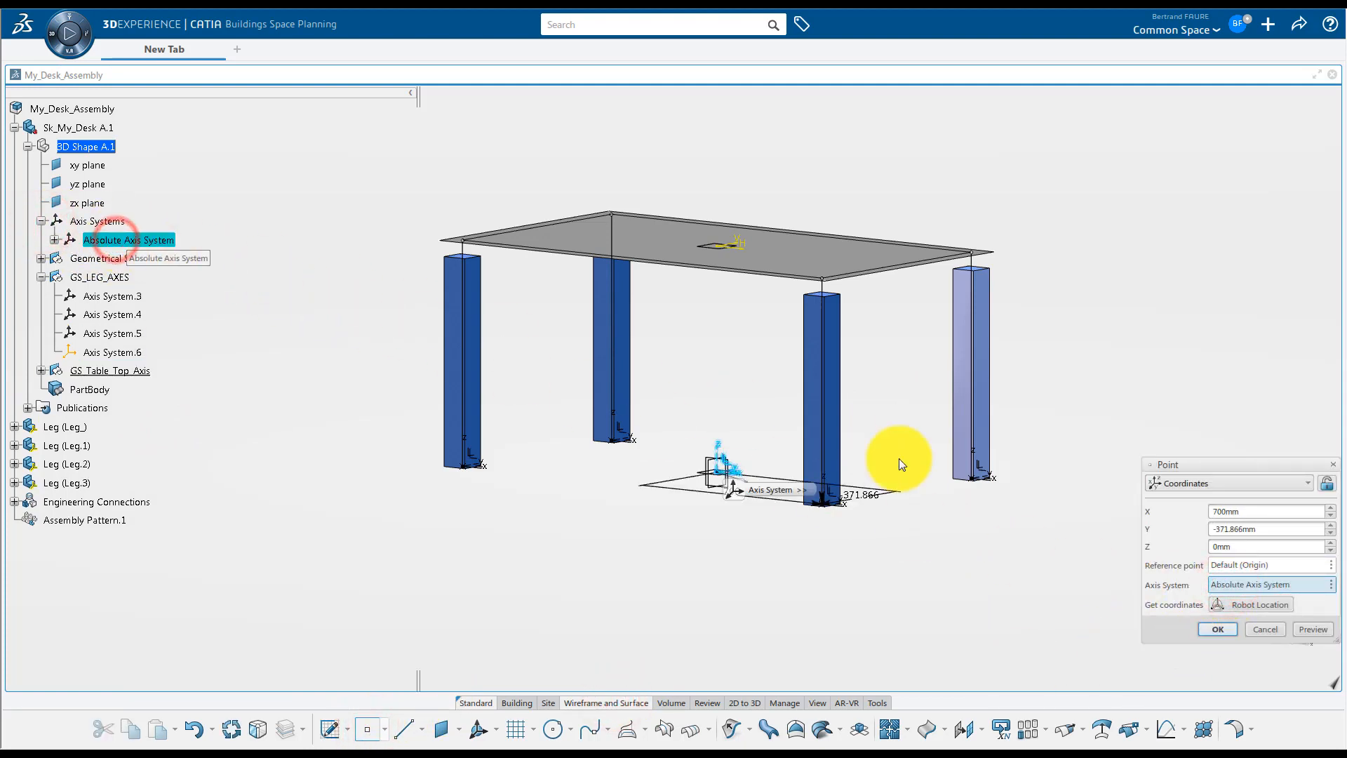
Set the point's coordinates to X 0 mm, Y 0 mm and Z 650 mm and create it
{"action": "left_click_drag", "start_coordinate": [1261, 512], "coordinate": [1119, 500]}
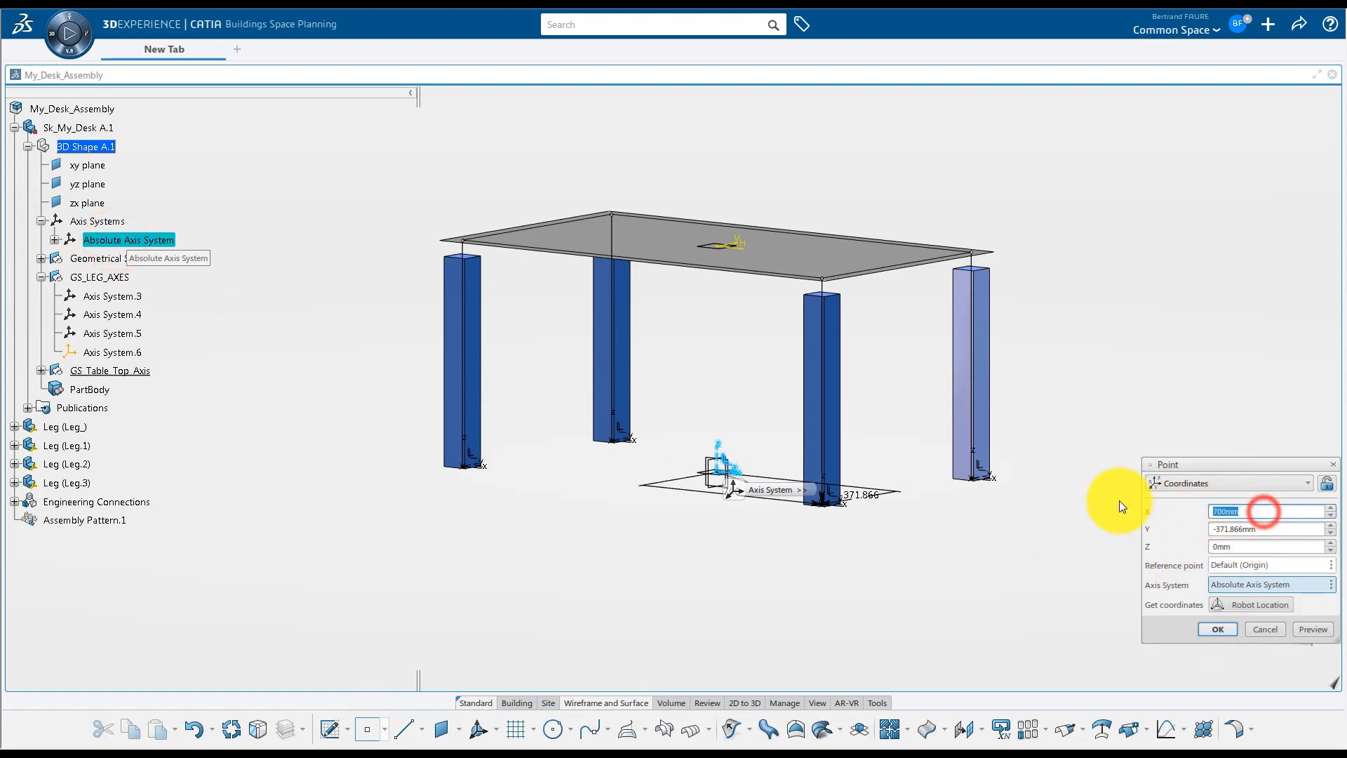
{"action": "type", "text": "0"}
{"action": "key", "text": "Tab"}
{"action": "type", "text": "0"}
{"action": "key", "text": "Tab"}
{"action": "type", "text": "65"}
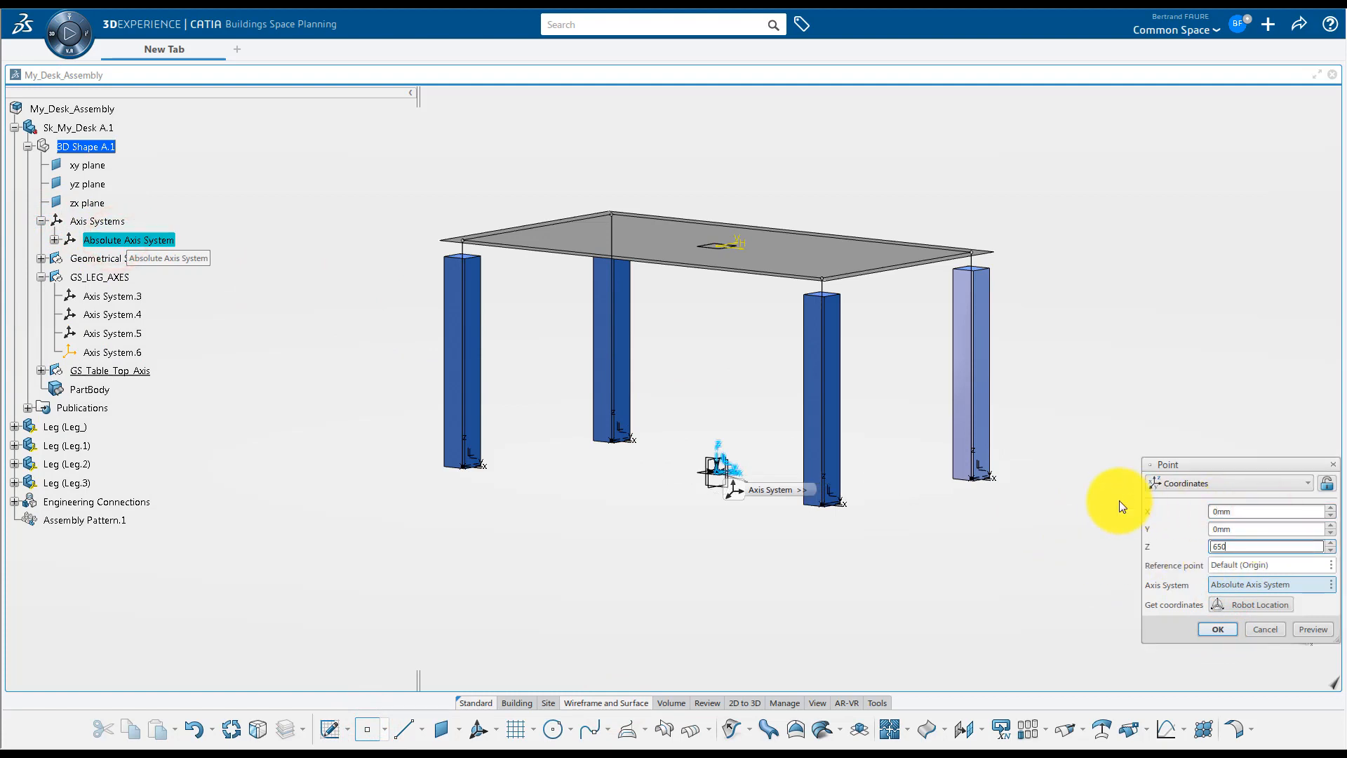
{"action": "type", "text": "0"}
{"action": "key", "text": "Return"}
Create a standard axis system with its origin on the new point below the table top
{"action": "left_click", "coordinate": [495, 725]}
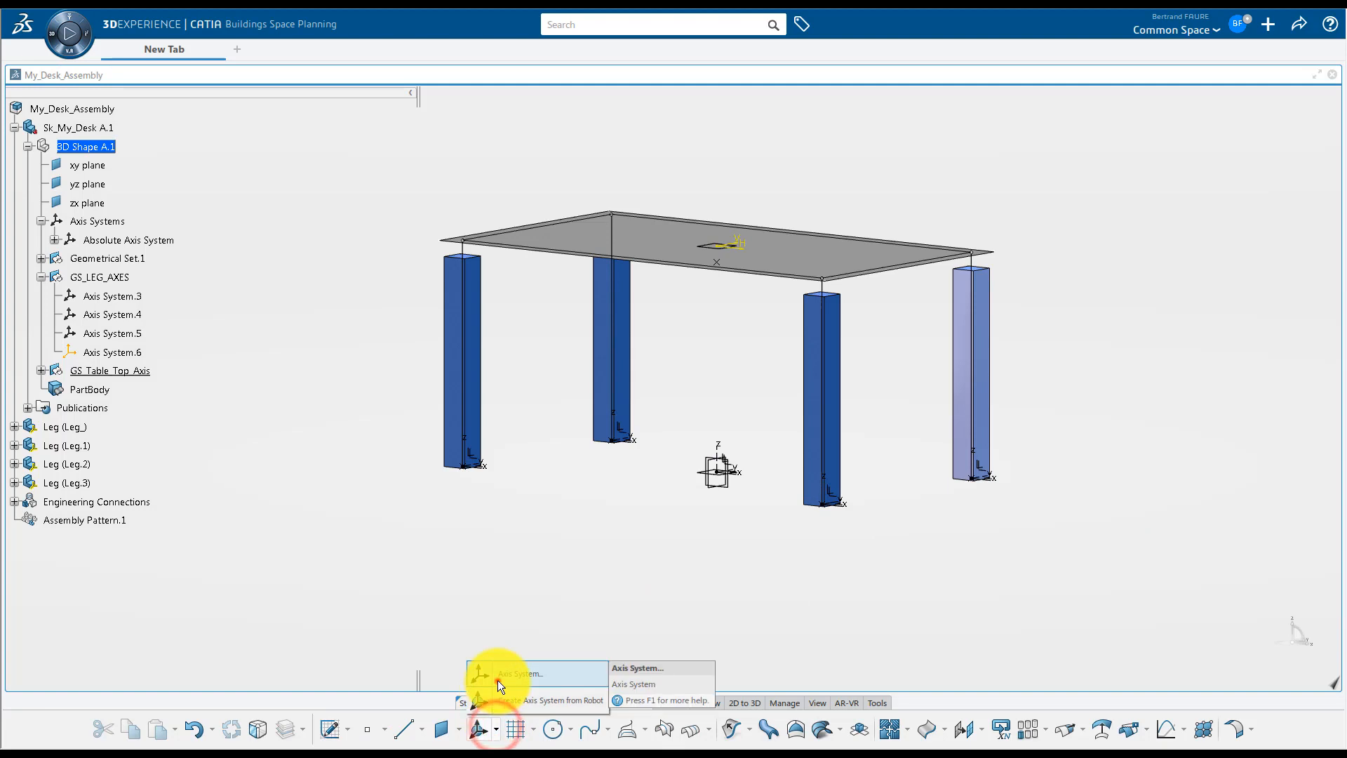
{"action": "left_click", "coordinate": [498, 680]}
{"action": "left_click", "coordinate": [721, 264]}
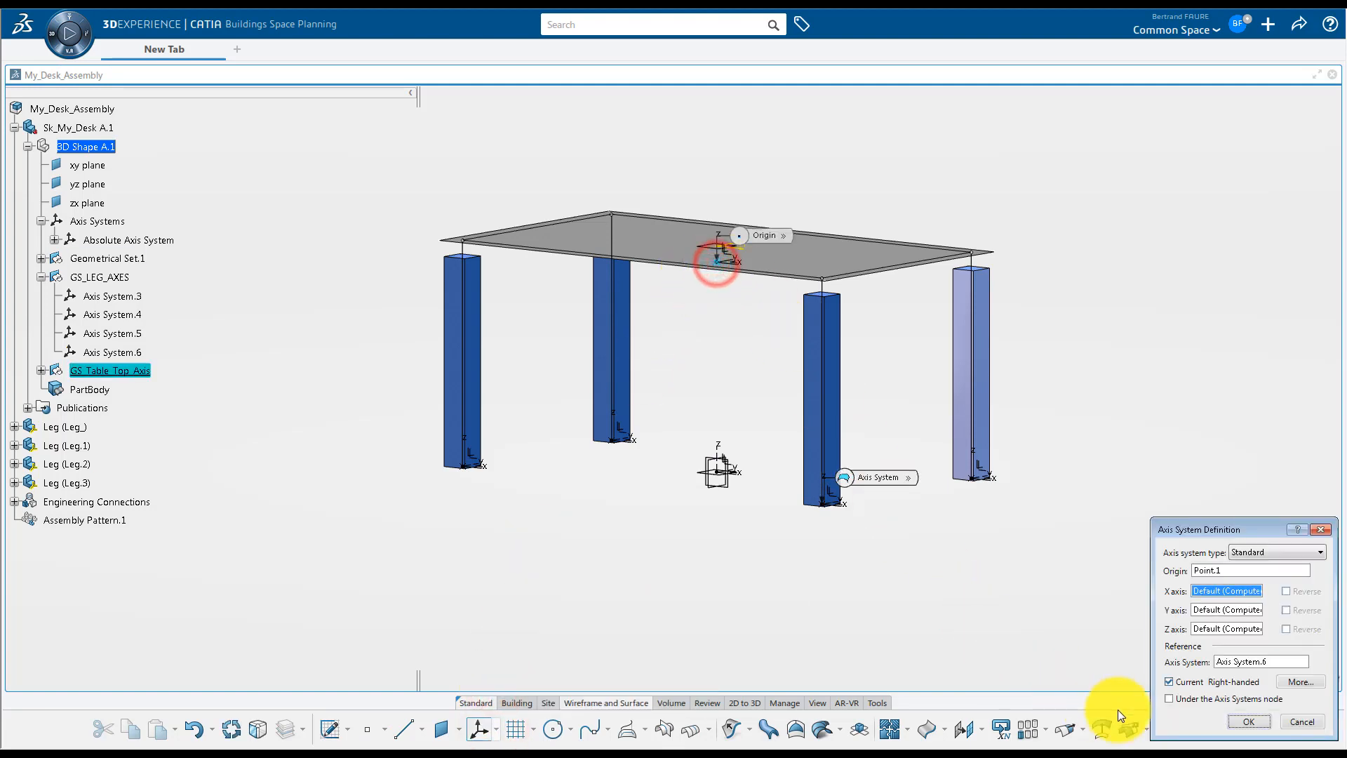
{"action": "left_click", "coordinate": [1238, 720]}
Activate My_Desk_Assembly and insert a new 3D Part in it
{"action": "double_click", "coordinate": [90, 109]}
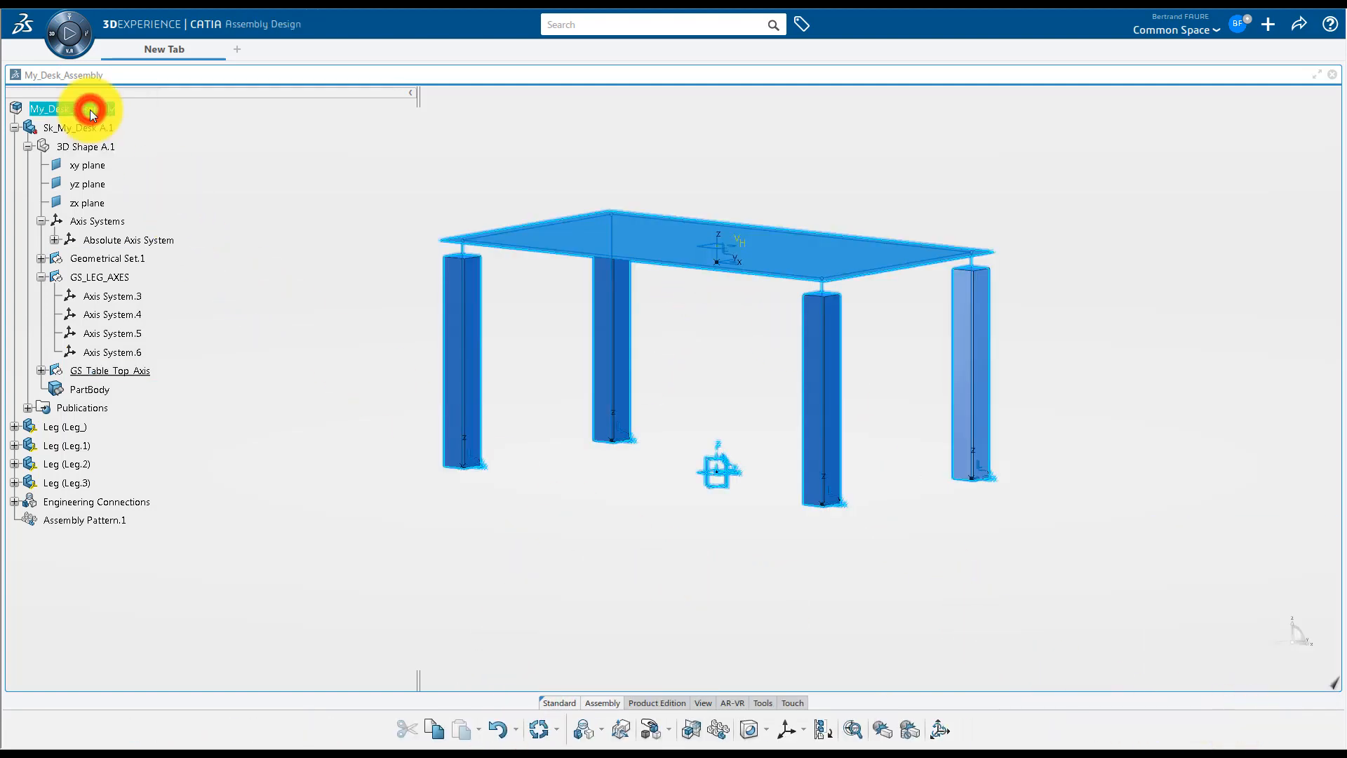
{"action": "right_click", "coordinate": [90, 109]}
{"action": "left_click", "coordinate": [148, 439]}
{"action": "left_click", "coordinate": [300, 179]}
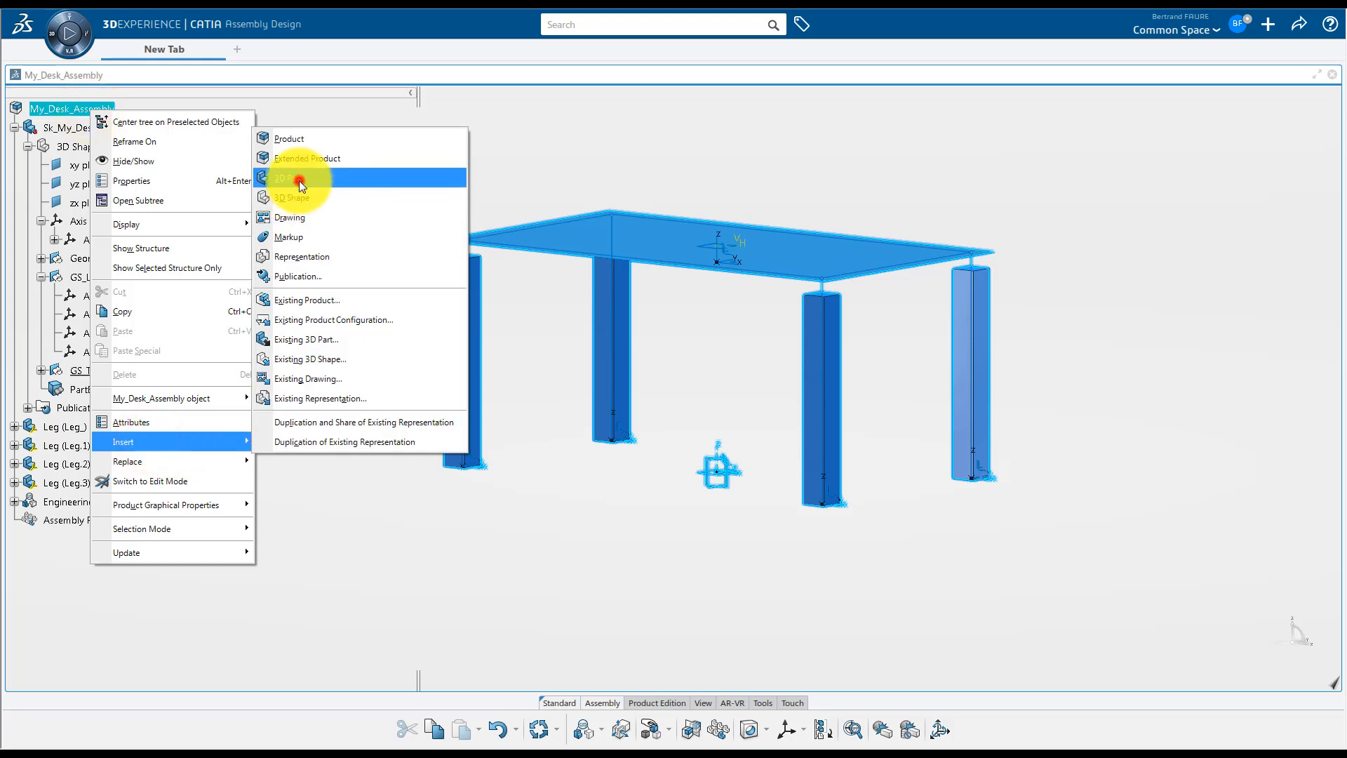
Title the new 3D Part Table_Top and leave its instance title empty
{"action": "right_click", "coordinate": [181, 501]}
{"action": "left_click", "coordinate": [236, 118]}
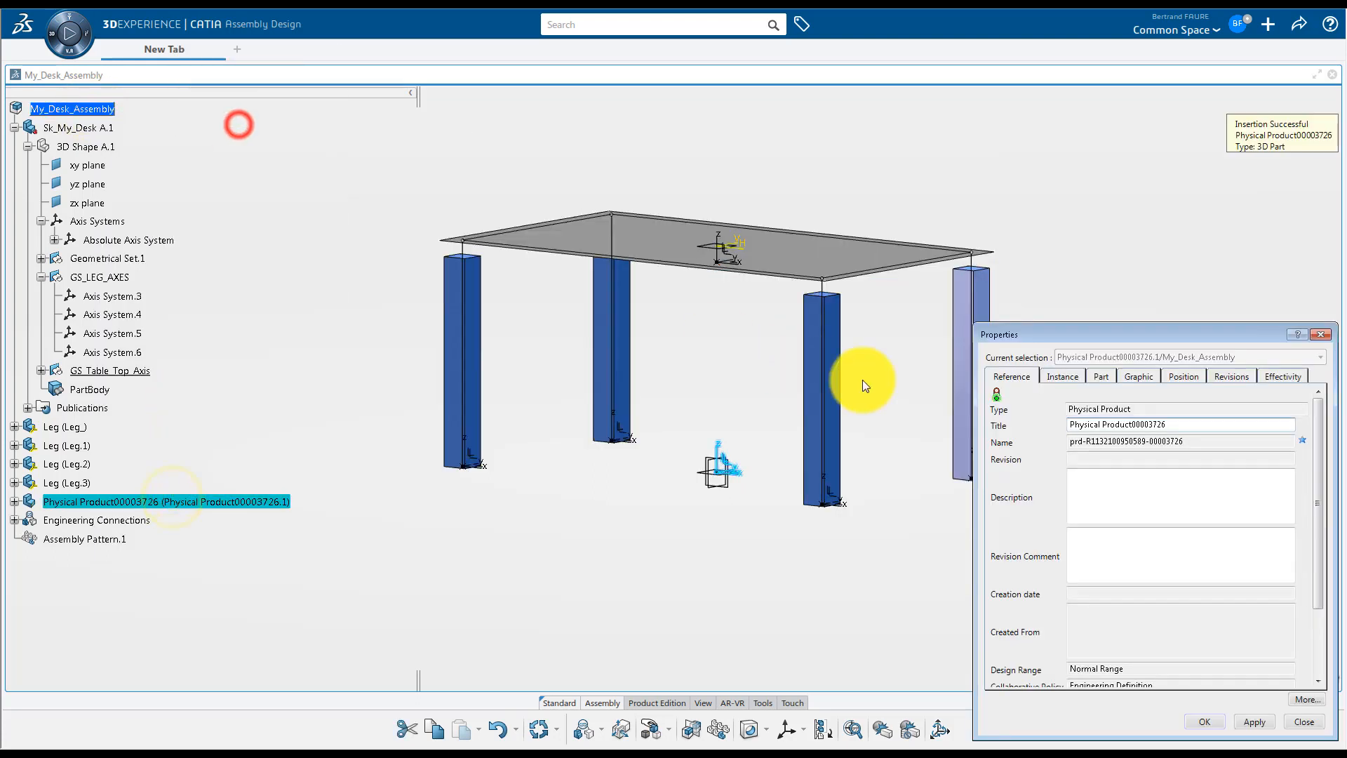
{"action": "left_click", "coordinate": [1062, 377]}
{"action": "left_click", "coordinate": [1172, 416]}
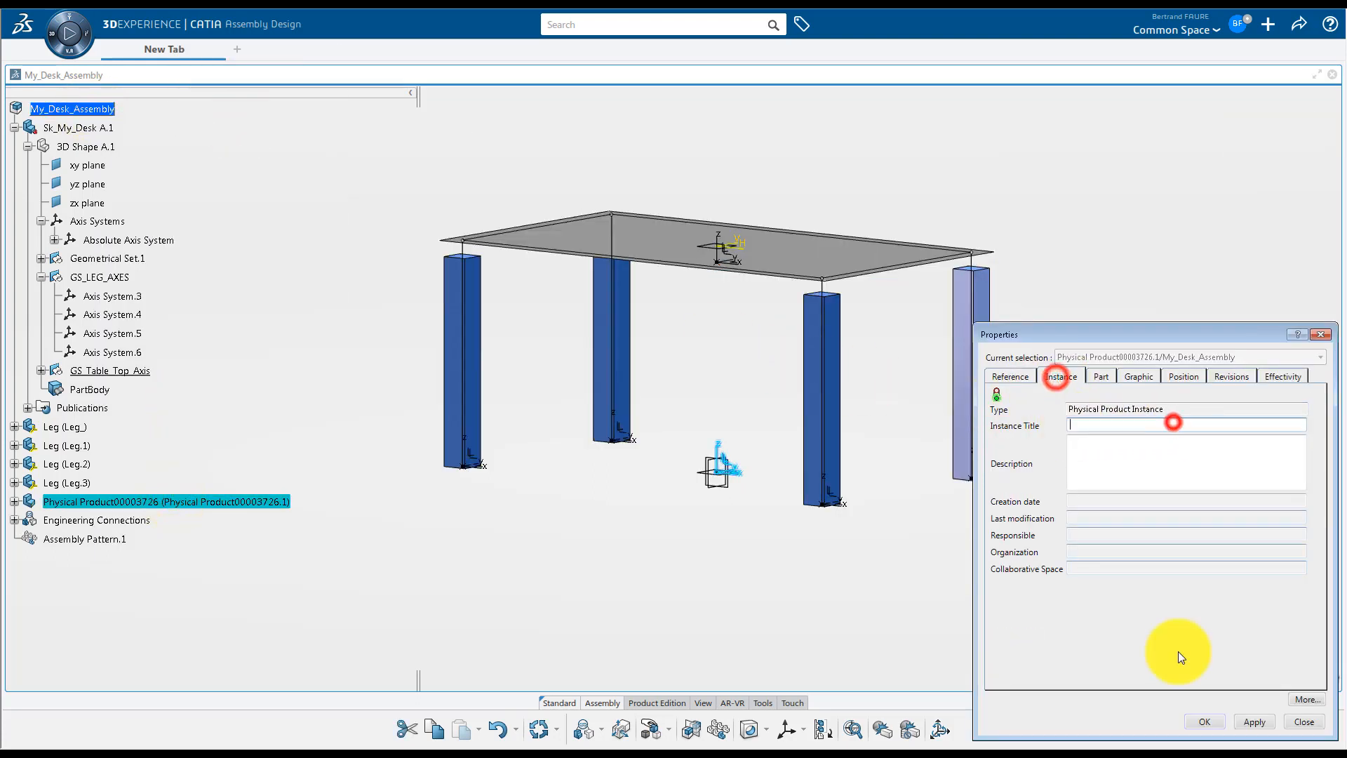
{"action": "left_click", "coordinate": [1204, 721]}
Rename the 3D shape inside Table_Top as 3D Shape
{"action": "left_click", "coordinate": [15, 502]}
{"action": "right_click", "coordinate": [98, 521]}
{"action": "left_click", "coordinate": [165, 292]}
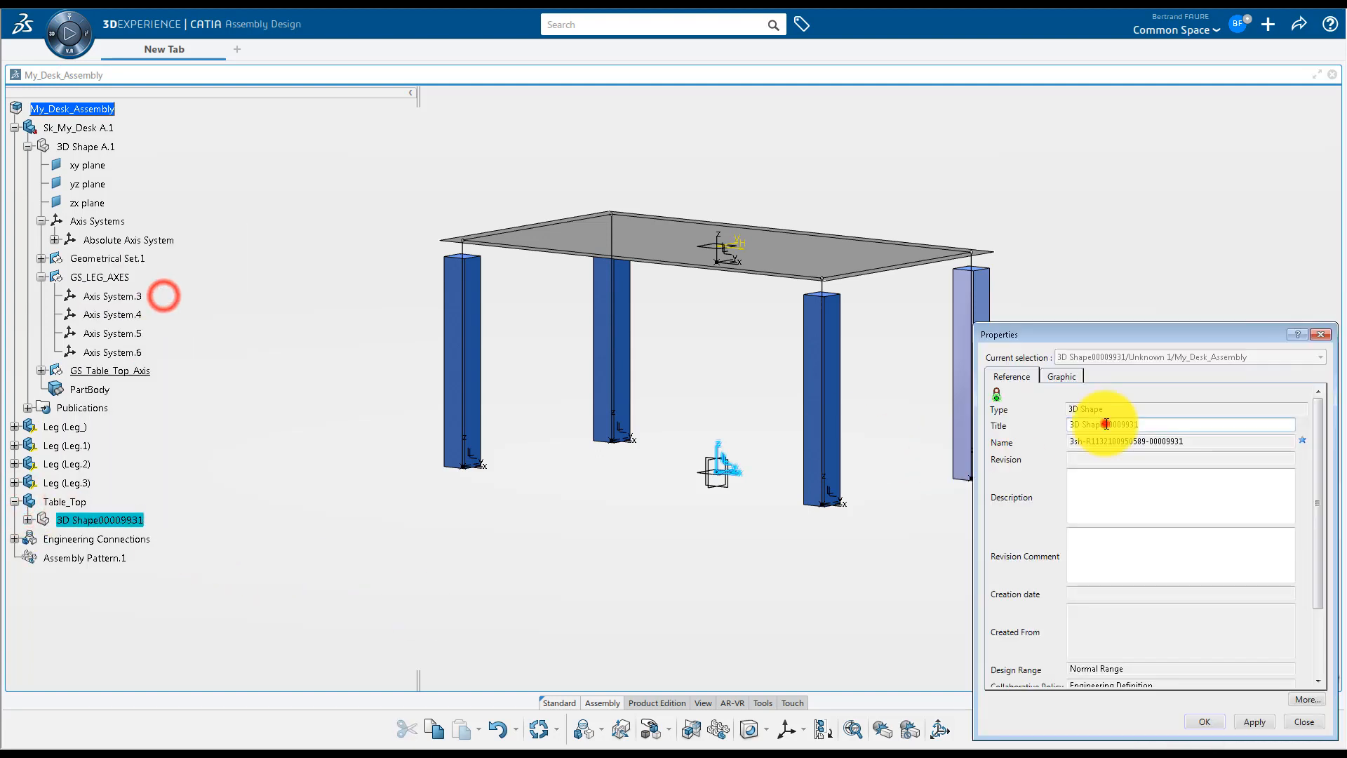
{"action": "left_click", "coordinate": [1103, 421]}
{"action": "key", "text": "Return"}
Expand Table_Top's 3D Shape and its Geometrical Set.1, collapse GS_LEG_AXES, and update the assembly
{"action": "left_click", "coordinate": [28, 520]}
{"action": "left_click", "coordinate": [41, 594]}
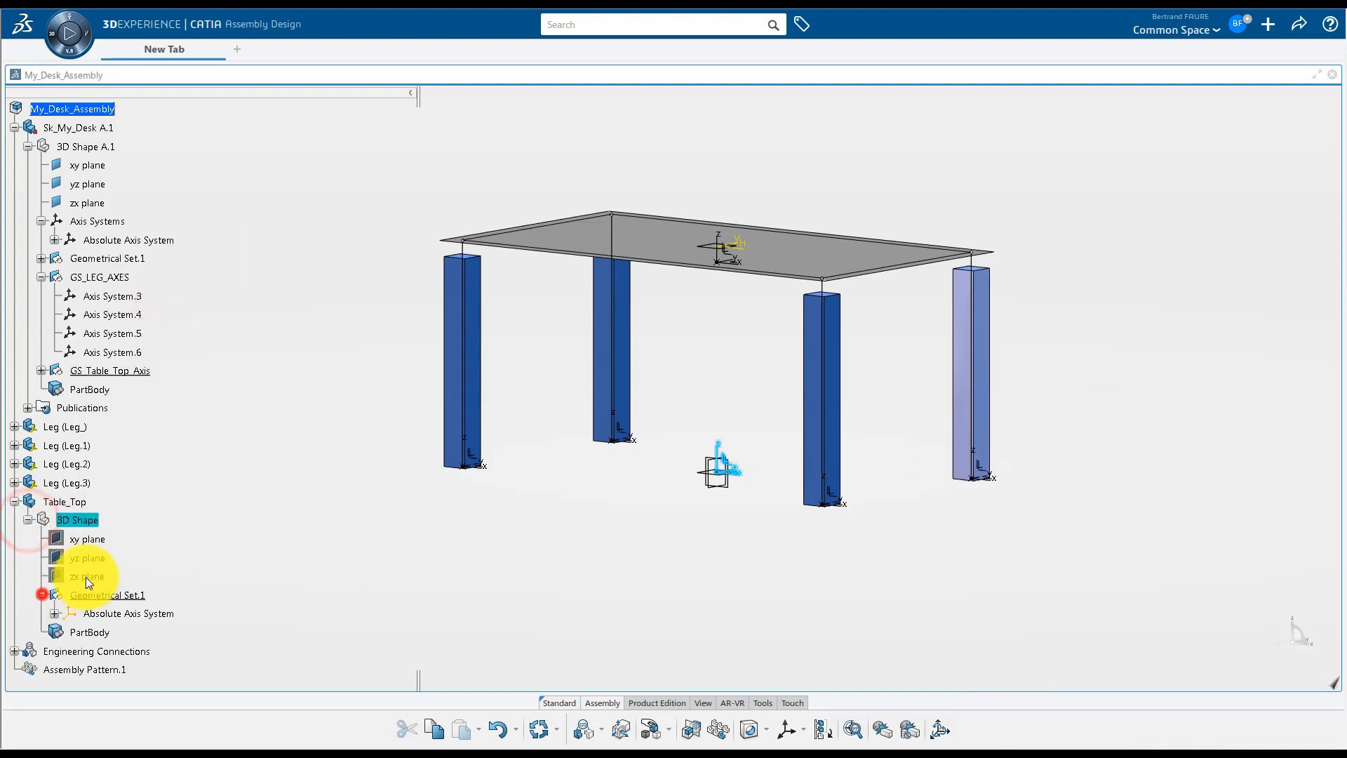
{"action": "left_click", "coordinate": [41, 277]}
{"action": "left_click", "coordinate": [539, 728]}
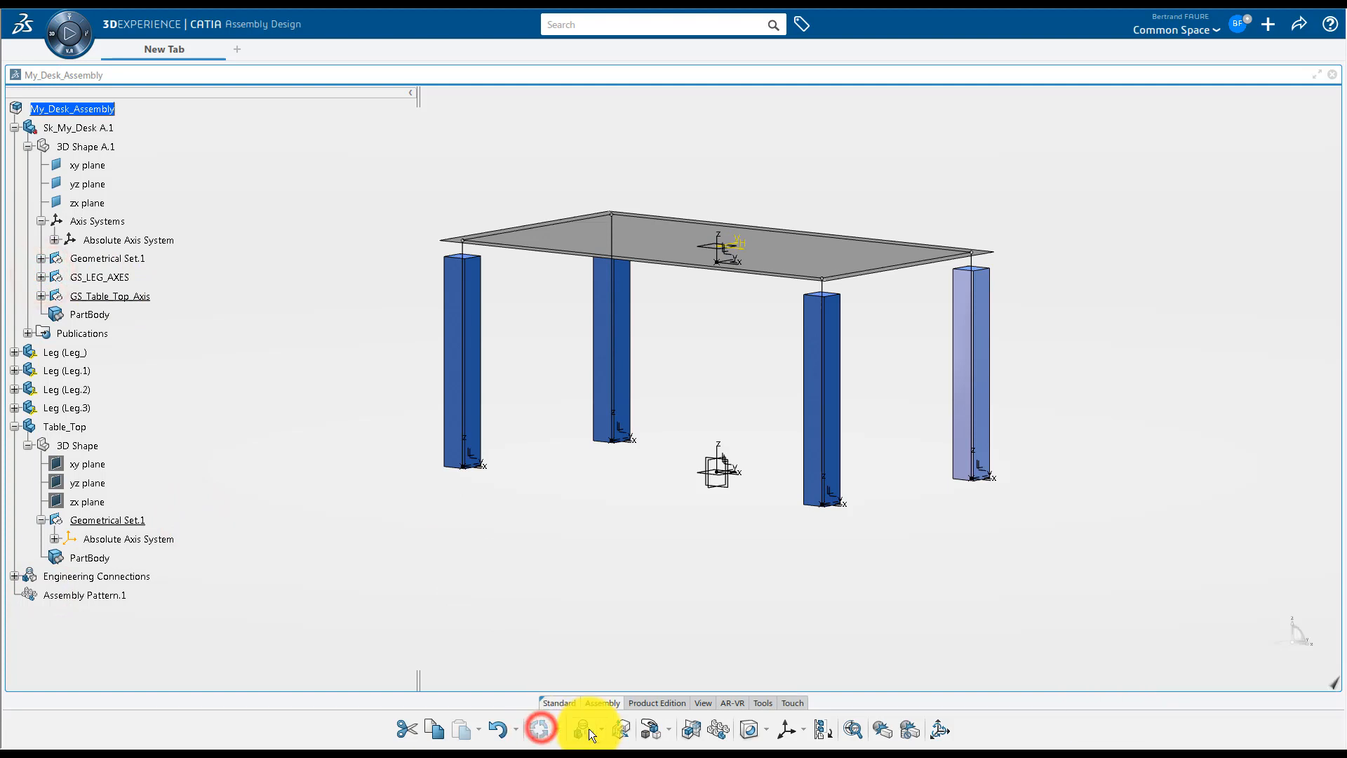
Start an engineering connection of type Rigid with the Position second component option
{"action": "left_click", "coordinate": [585, 730]}
{"action": "left_click", "coordinate": [1084, 581]}
{"action": "left_click", "coordinate": [1080, 414]}
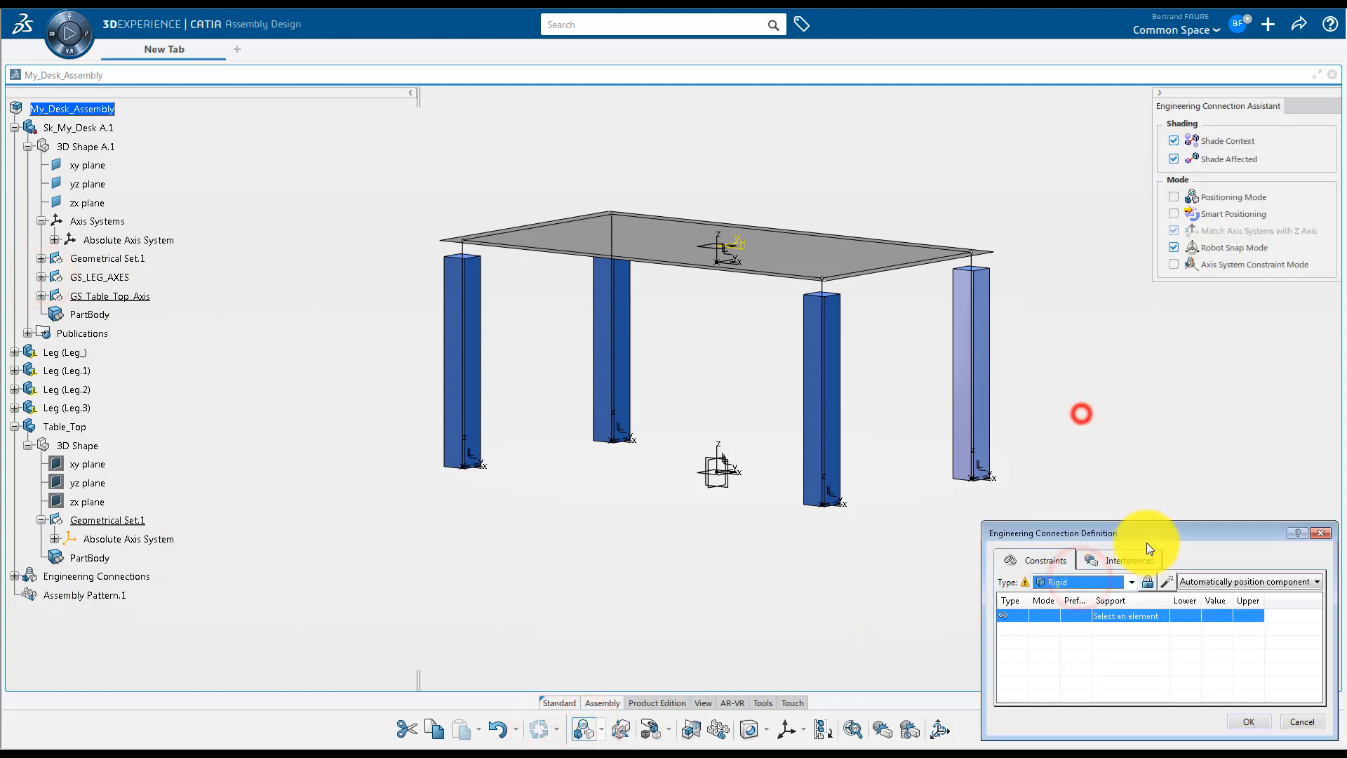
{"action": "left_click", "coordinate": [1189, 579]}
{"action": "left_click", "coordinate": [1205, 609]}
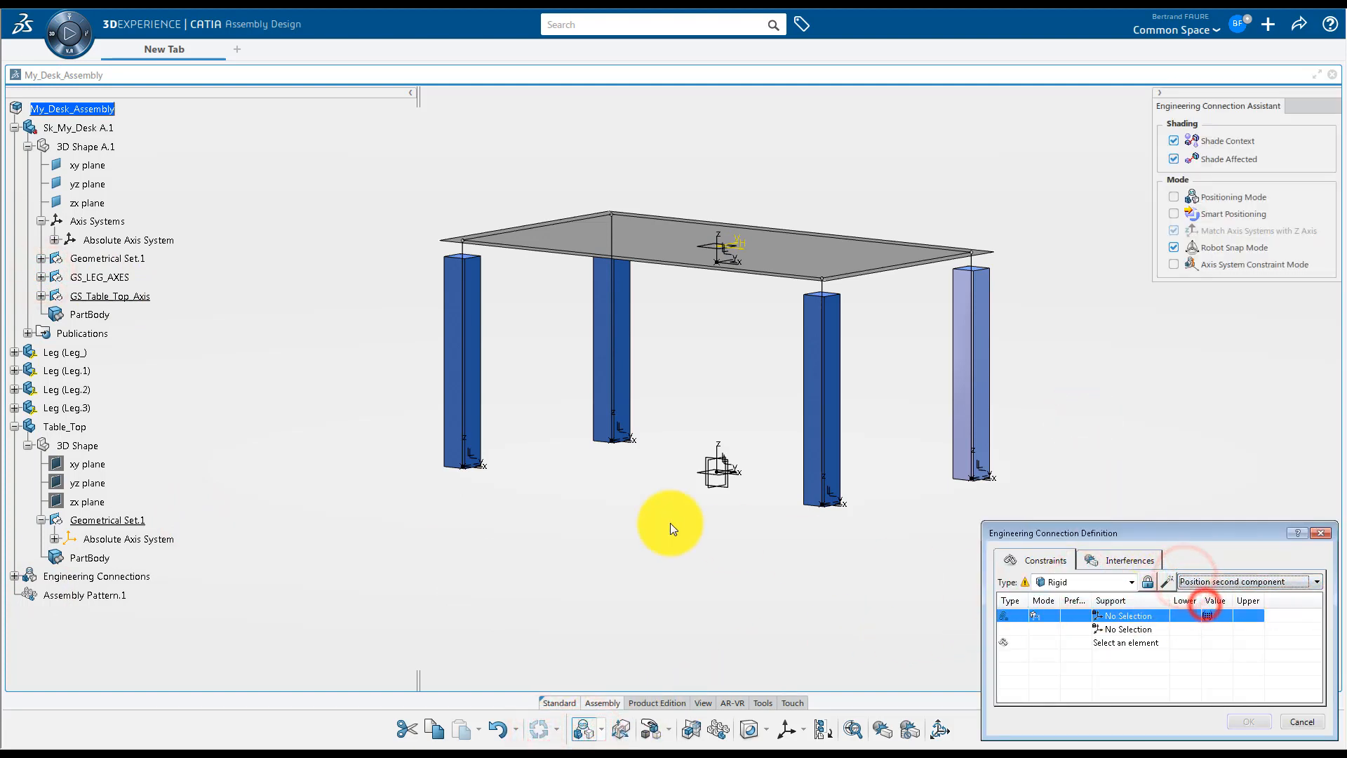
Connect Axis System.9 of GS_Table_Top_Axis with the Absolute Axis System of Table_Top
{"action": "left_click", "coordinate": [42, 296]}
{"action": "left_click", "coordinate": [109, 333]}
{"action": "left_click", "coordinate": [127, 578]}
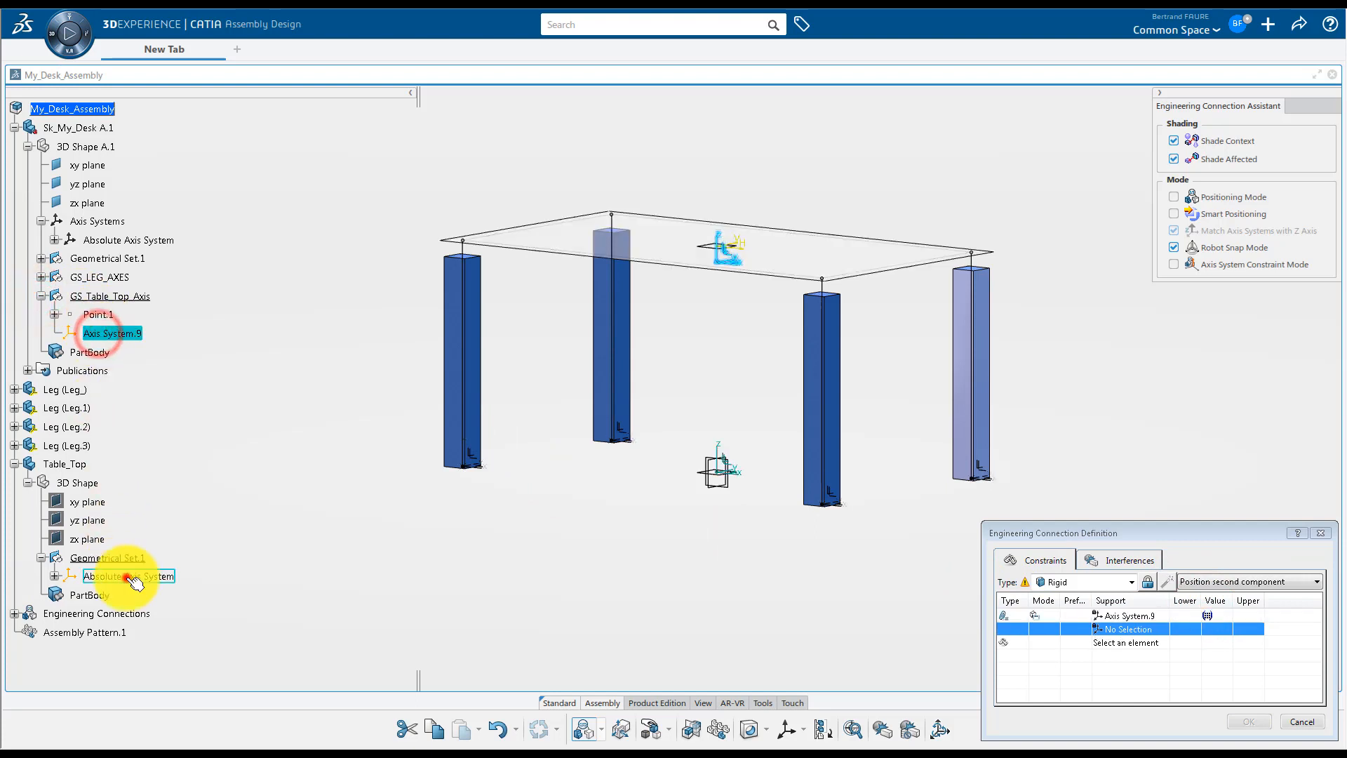
Reset the rigid connection's fix transformation and accept the connection
{"action": "left_click", "coordinate": [1214, 617]}
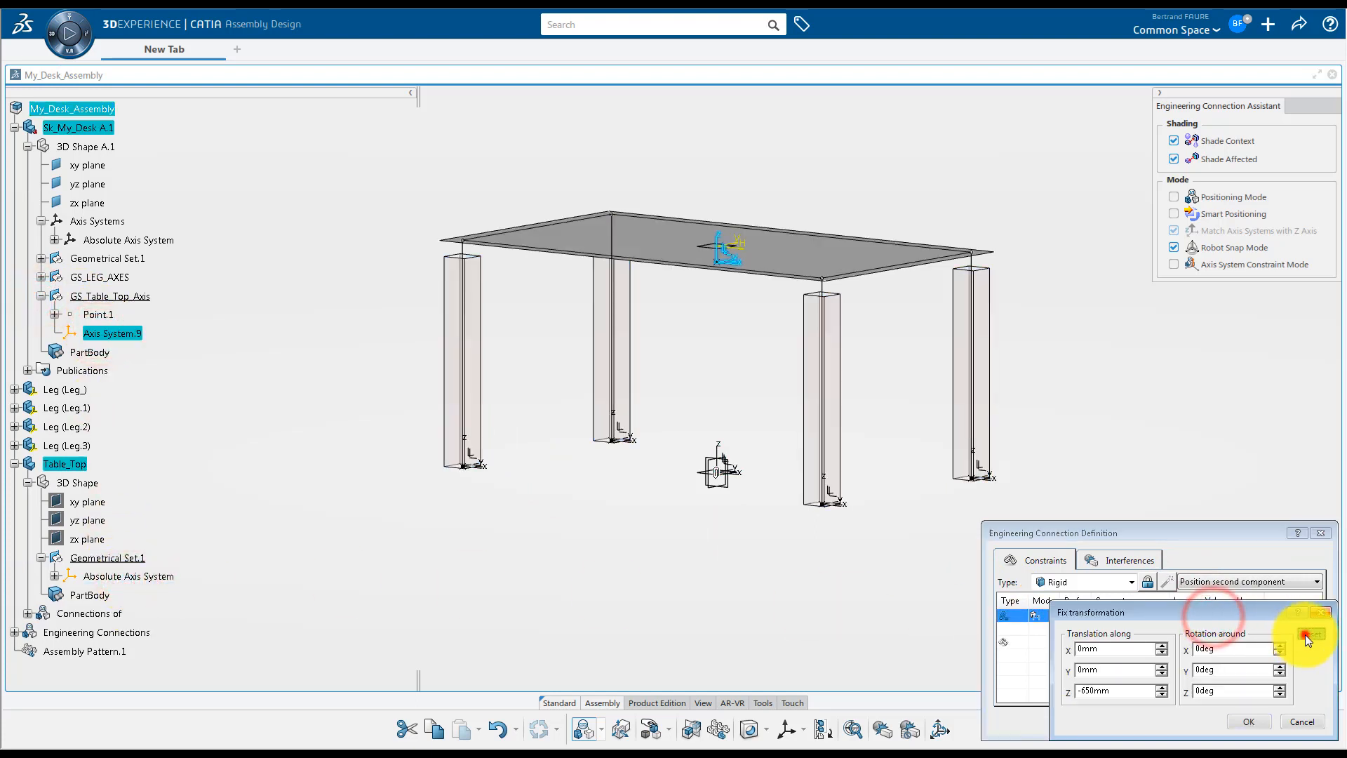
{"action": "left_click", "coordinate": [1248, 721]}
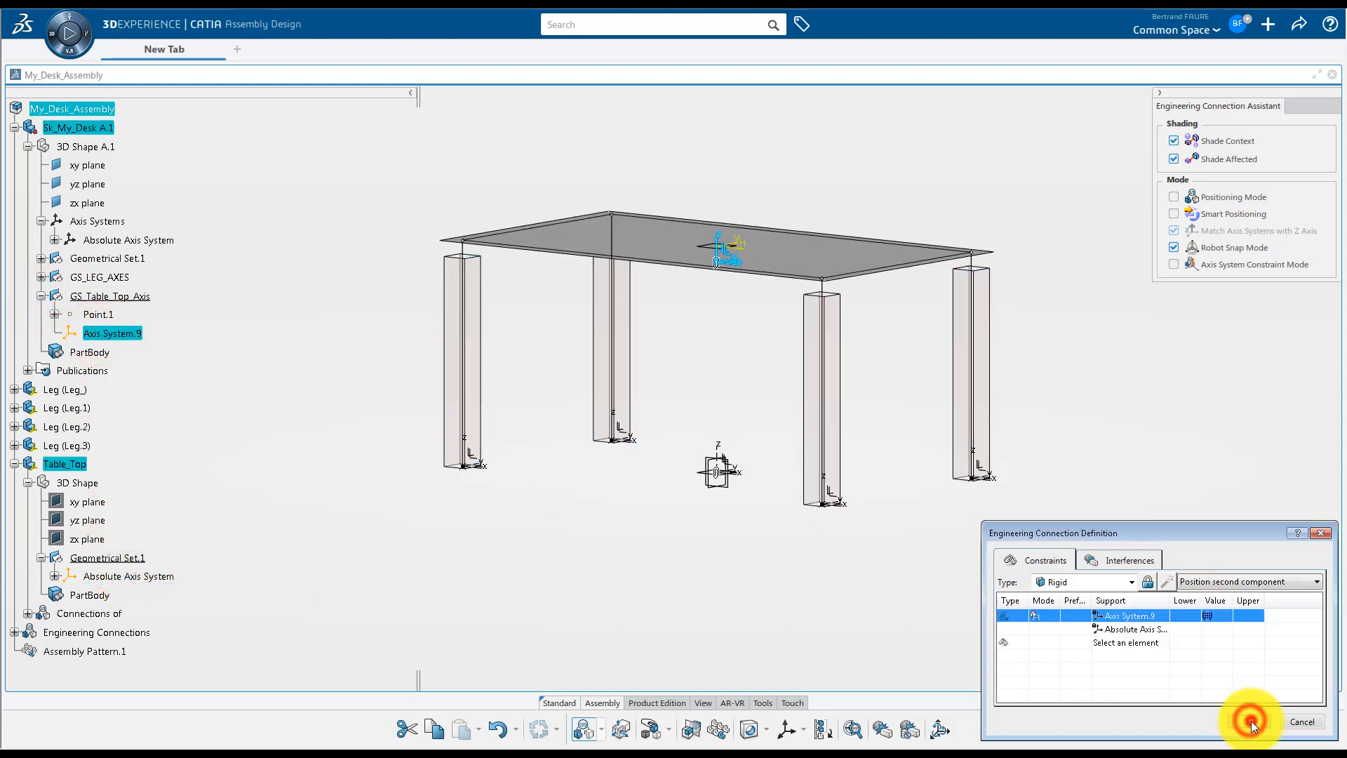
{"action": "left_click", "coordinate": [1248, 721]}
{"action": "left_click", "coordinate": [711, 428]}
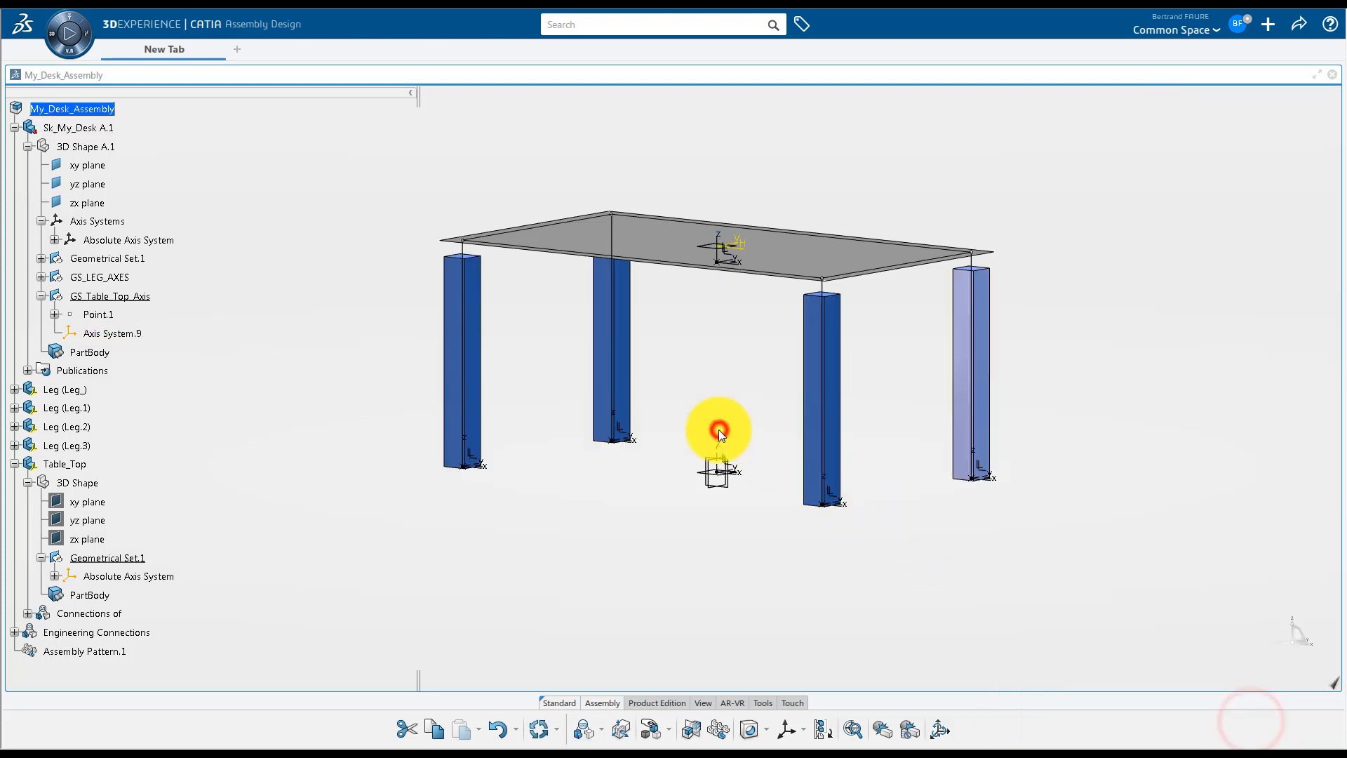
In Table_Top's 3D Shape, volume-extrude the published table_top profile 50 mm along the xy plane direction, reversed
{"action": "double_click", "coordinate": [91, 483]}
{"action": "left_click", "coordinate": [691, 733]}
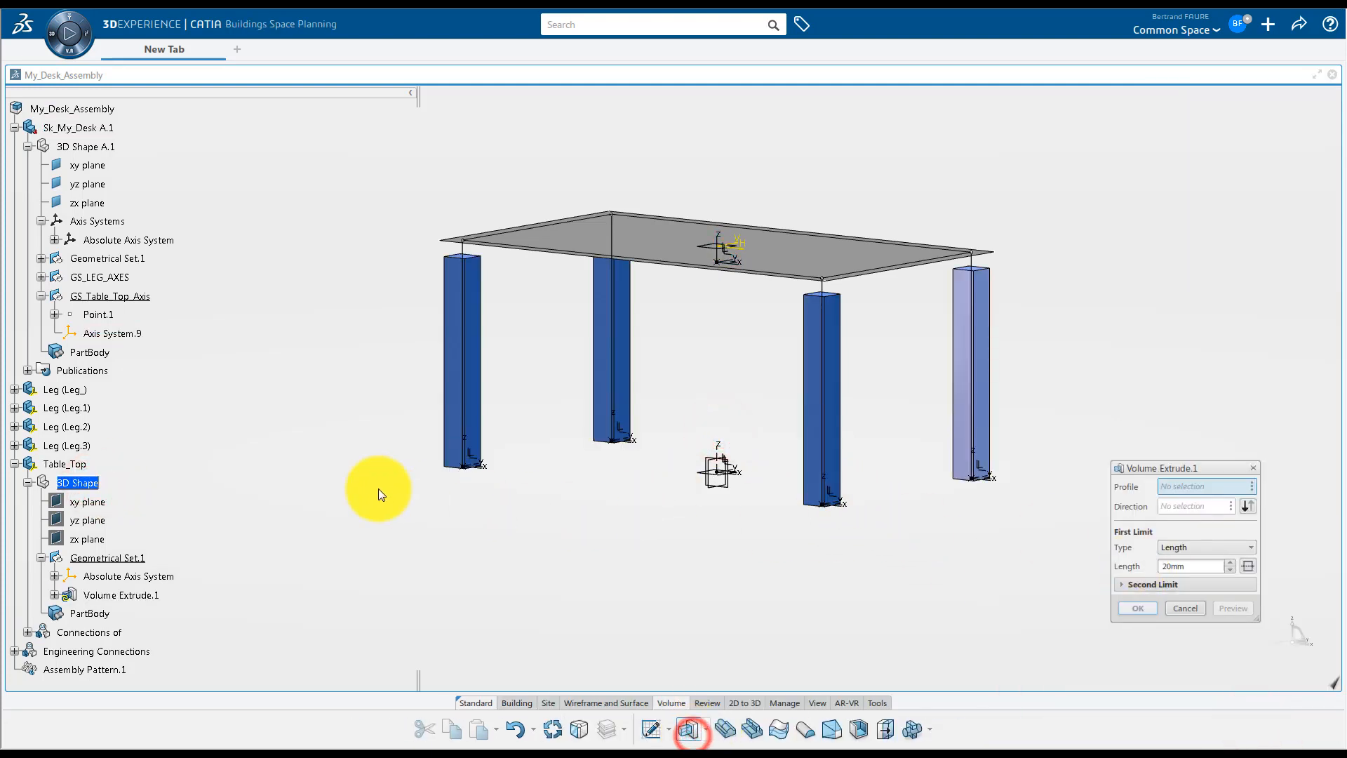
{"action": "left_click", "coordinate": [29, 371]}
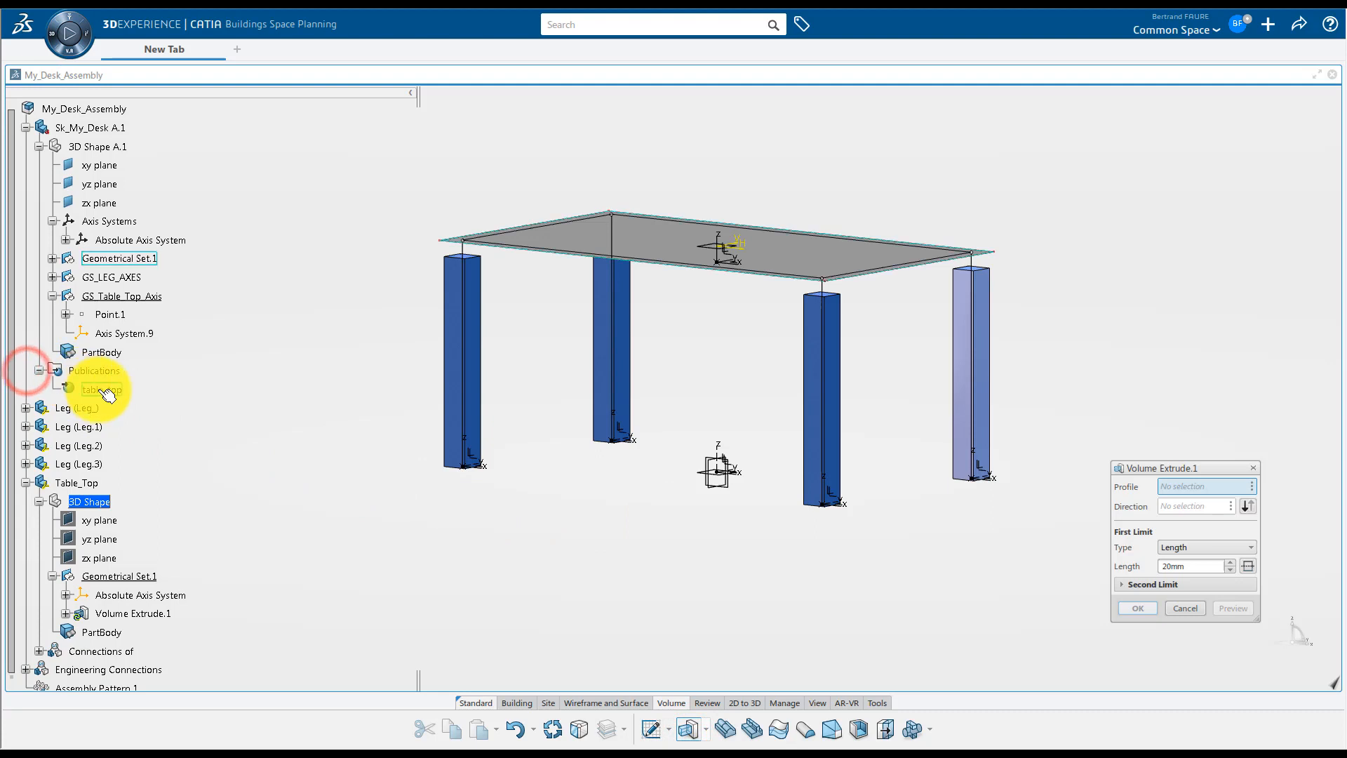
{"action": "left_click", "coordinate": [102, 389]}
{"action": "left_click", "coordinate": [98, 524]}
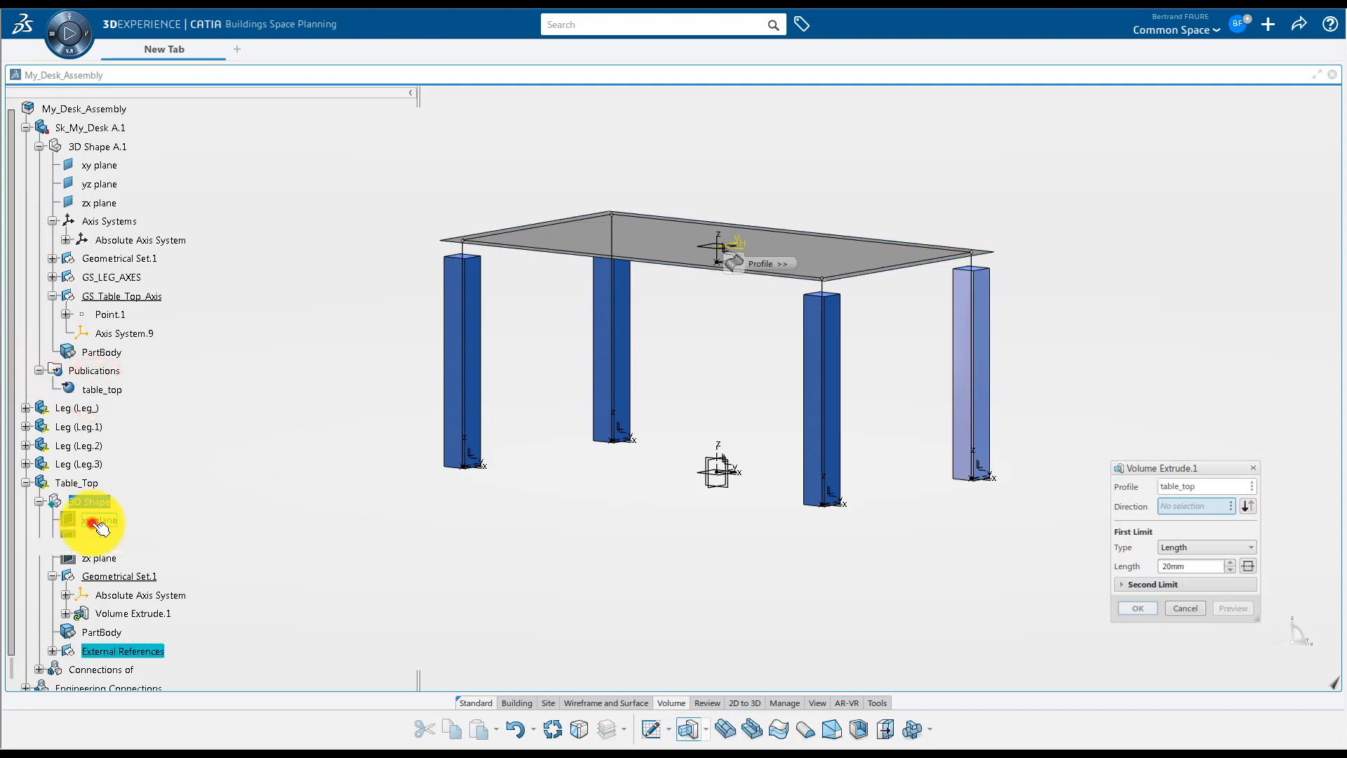
{"action": "left_click", "coordinate": [1251, 505]}
{"action": "left_click", "coordinate": [1193, 566]}
{"action": "type", "text": "50"}
{"action": "left_click", "coordinate": [1137, 609]}
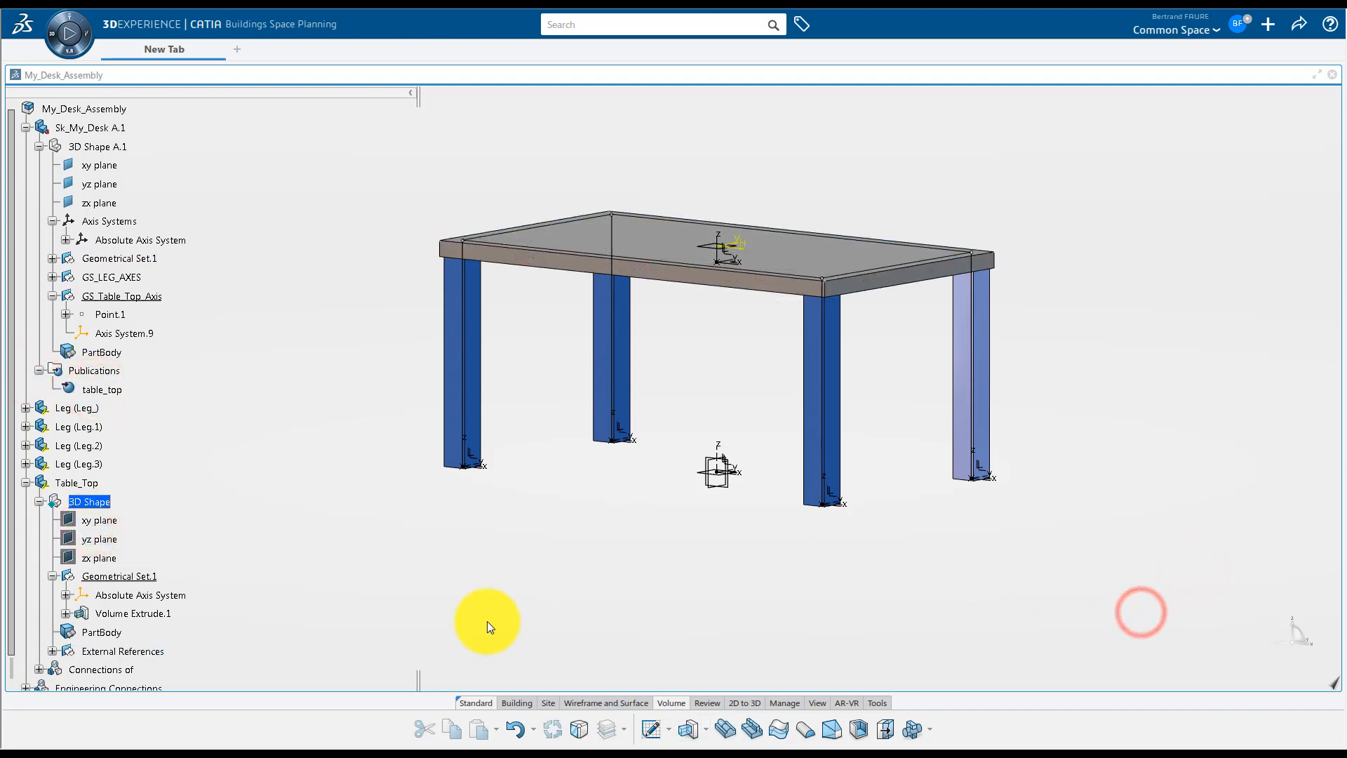
Set the fill color of Table_Top's Geometrical Set.1 to blue
{"action": "right_click", "coordinate": [143, 574]}
{"action": "left_click", "coordinate": [219, 269]}
{"action": "left_click", "coordinate": [1140, 377]}
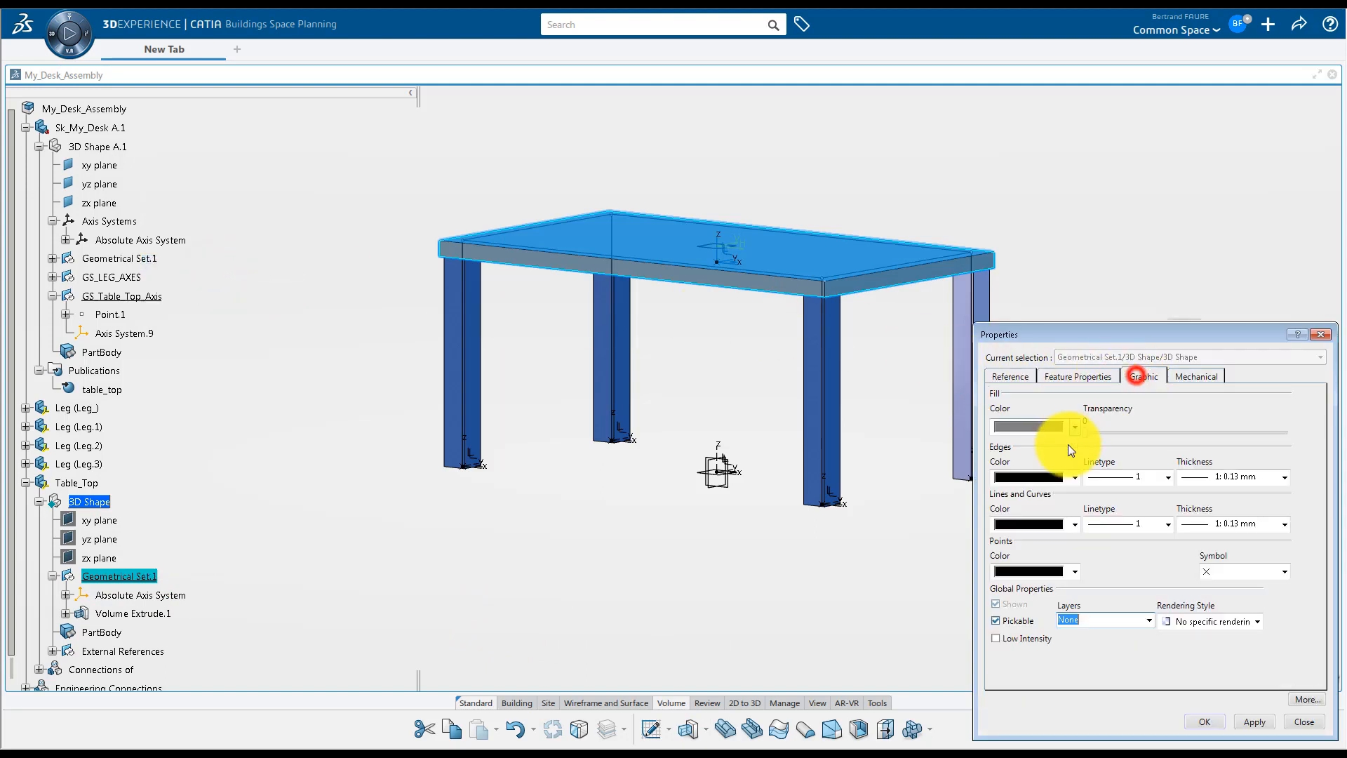
{"action": "left_click", "coordinate": [1074, 426]}
{"action": "left_click", "coordinate": [1058, 595]}
{"action": "left_click", "coordinate": [1204, 722]}
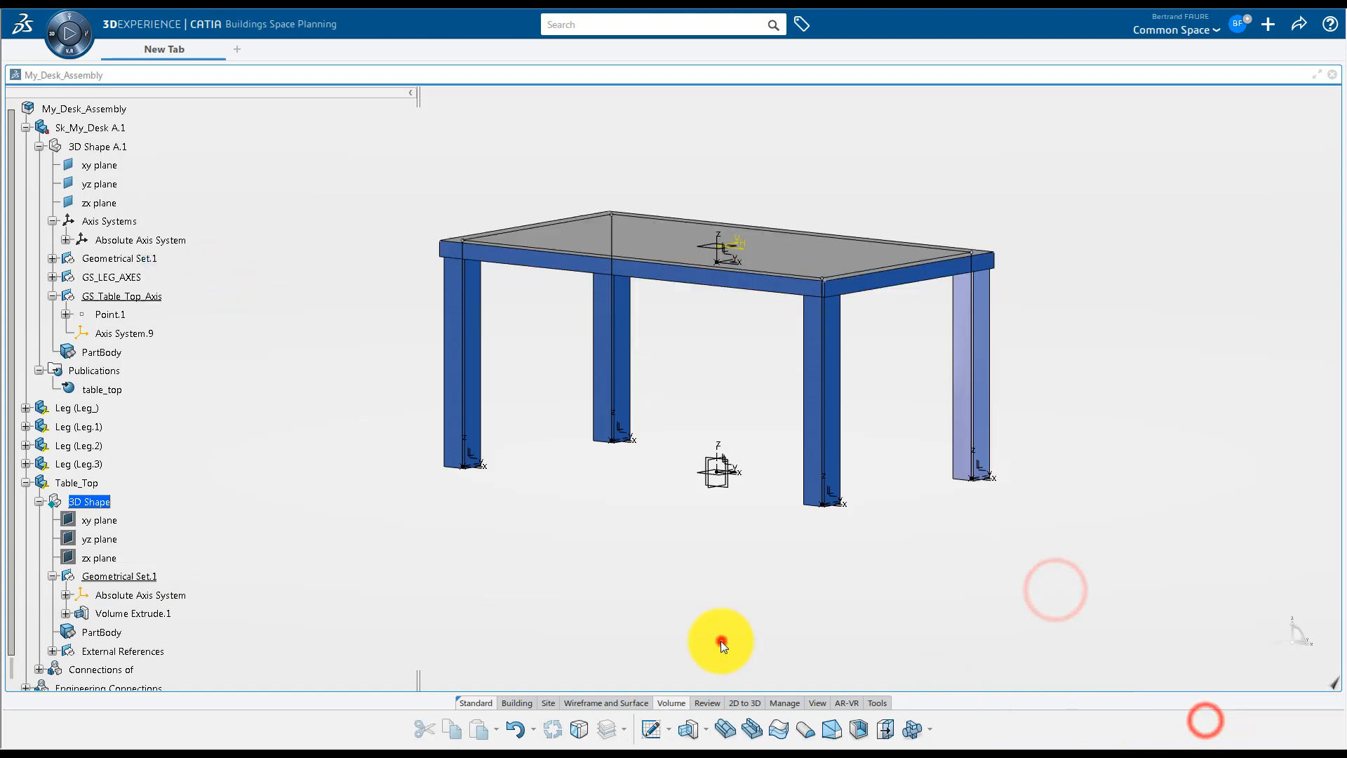
{"action": "left_click", "coordinate": [721, 637]}
Hide Table_Top's Absolute Axis System and rename its Geometrical Set.1 as Table_Top
{"action": "right_click", "coordinate": [120, 595]}
{"action": "left_click", "coordinate": [203, 264]}
{"action": "right_click", "coordinate": [118, 576]}
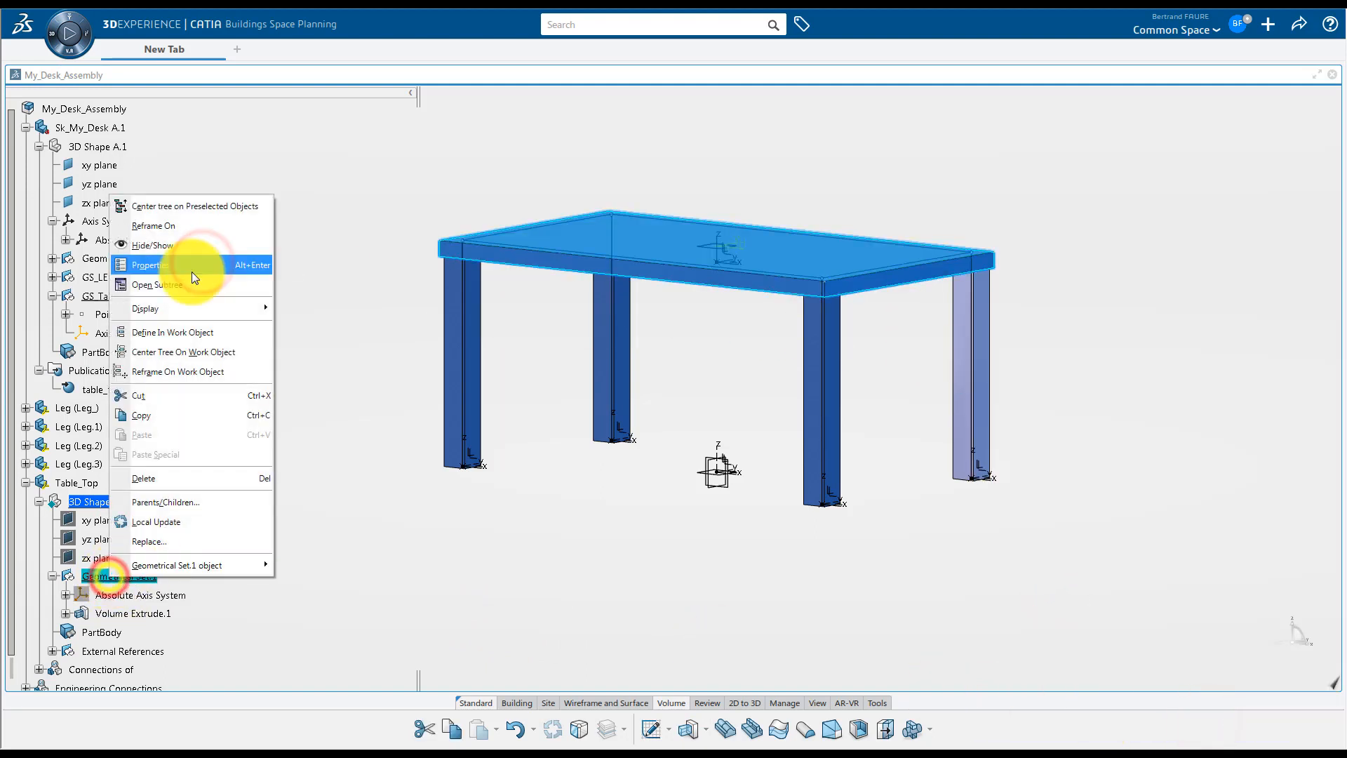
{"action": "left_click", "coordinate": [187, 265]}
{"action": "left_click", "coordinate": [1061, 376]}
{"action": "key", "text": "Return"}
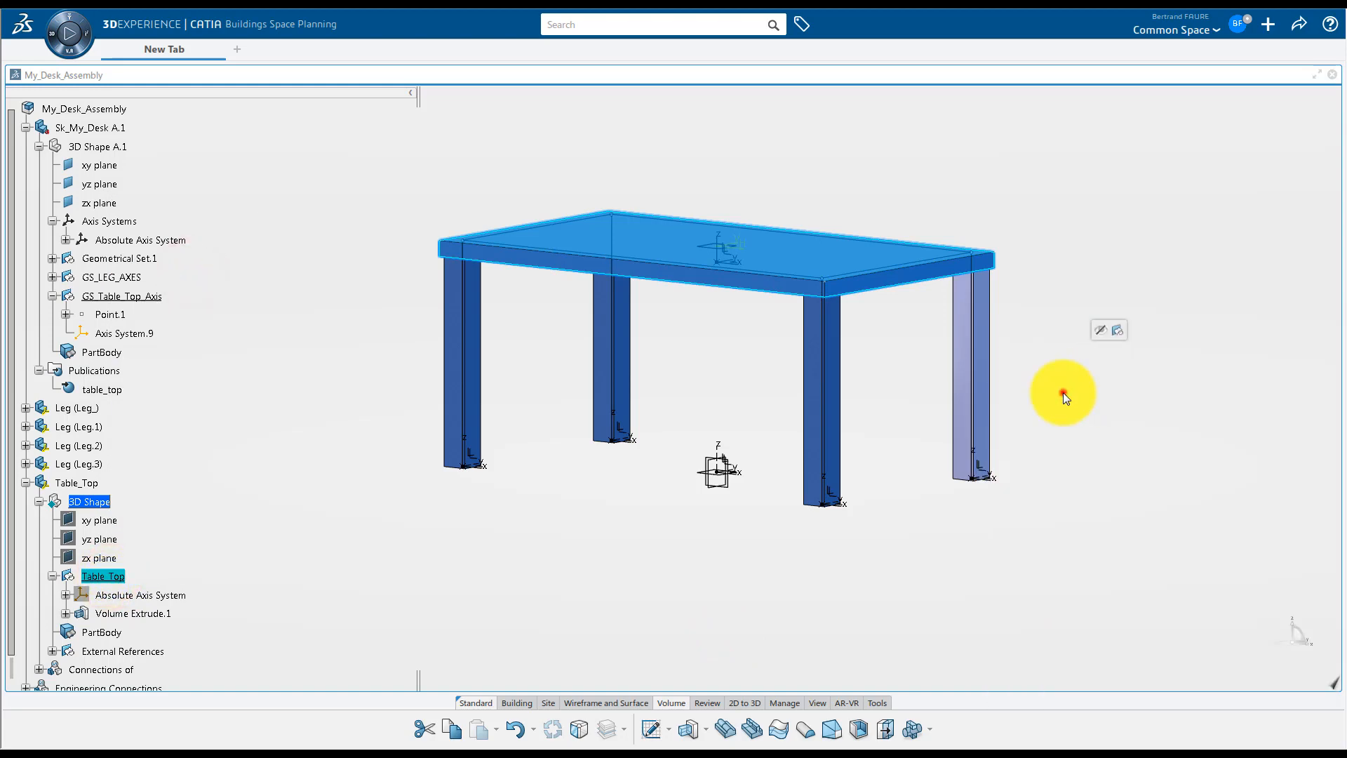
Hide the skeleton's 3D Shape A.1 and collapse it in the tree
{"action": "right_click", "coordinate": [117, 147]}
{"action": "left_click", "coordinate": [39, 146]}
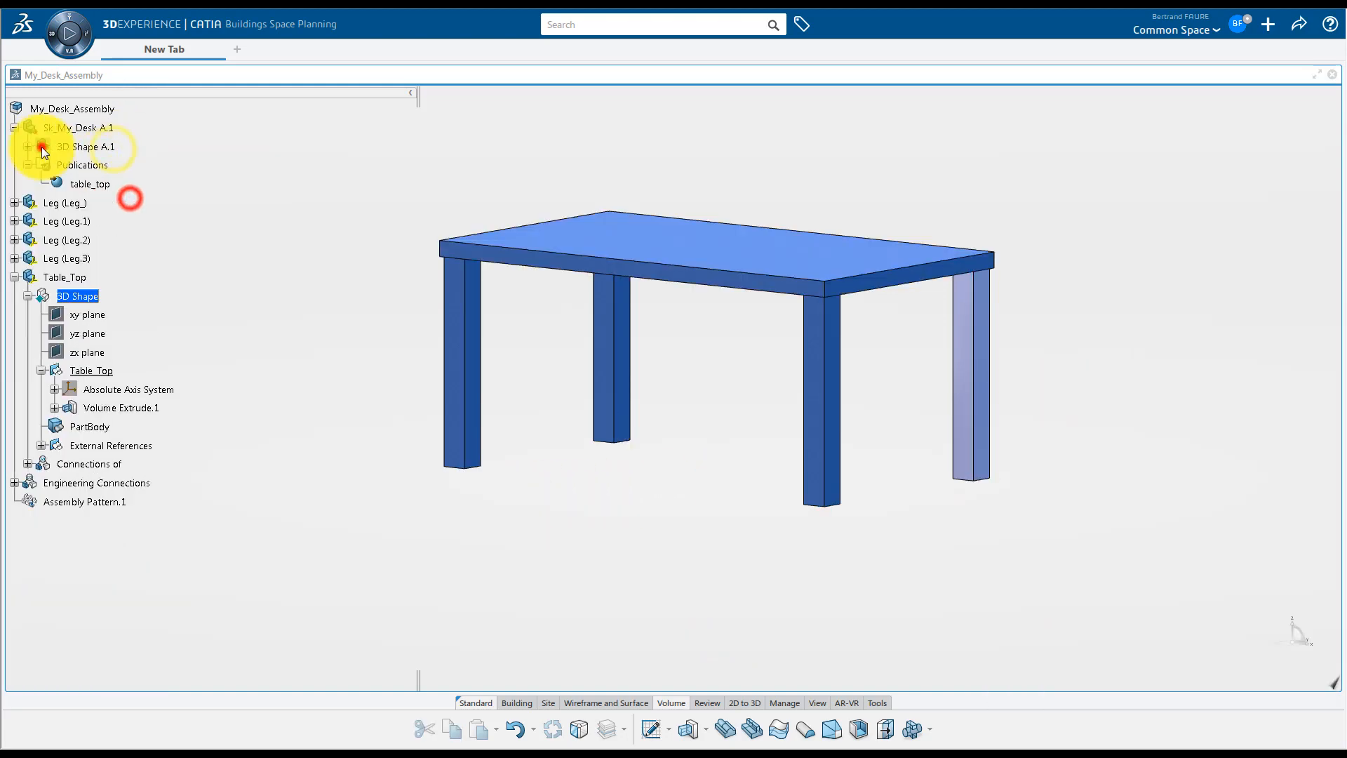
Open the Table_Top part in its own window and enlarge that window beside the assembly
{"action": "right_click", "coordinate": [70, 275]}
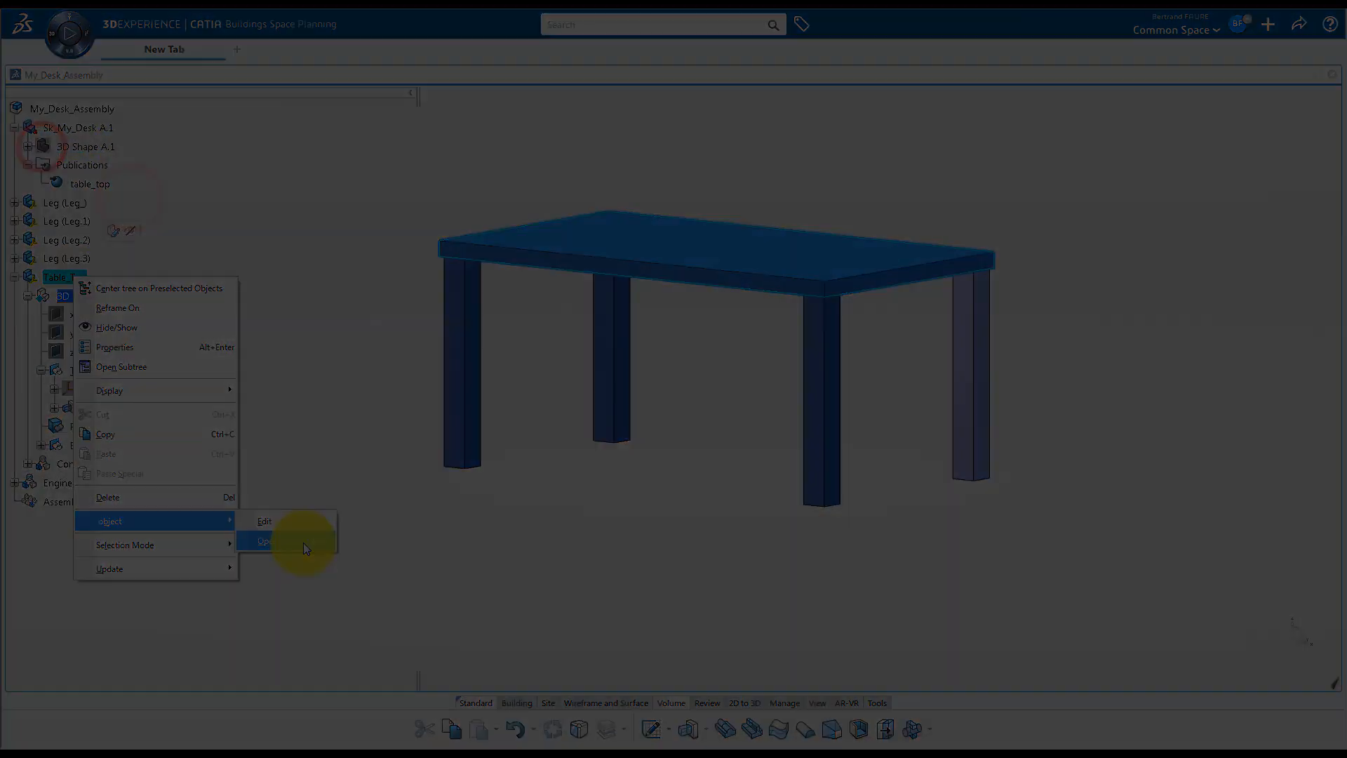
{"action": "left_click", "coordinate": [303, 541]}
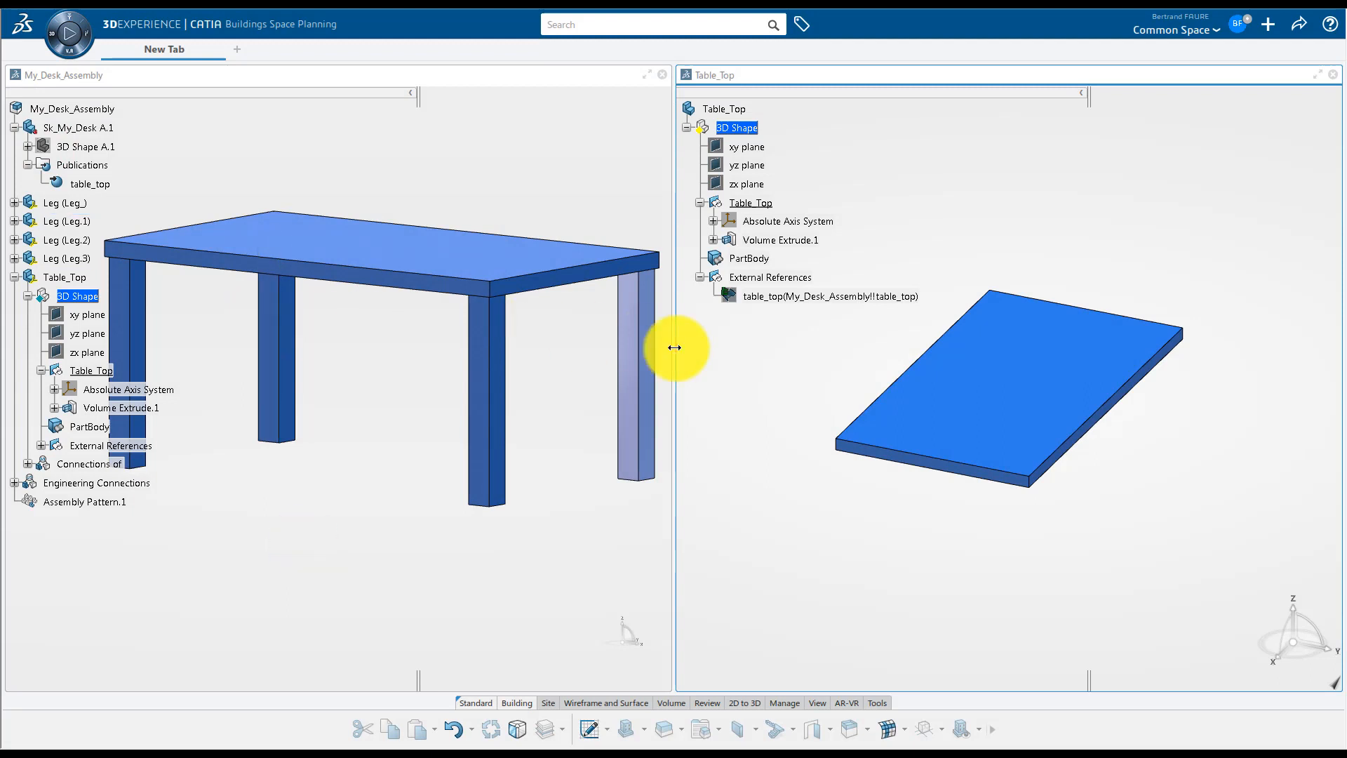
{"action": "left_click_drag", "start_coordinate": [677, 346], "coordinate": [430, 336]}
{"action": "mouse_move", "coordinate": [295, 363]}
{"action": "middle_mouse_down"}
{"action": "mouse_move", "coordinate": [289, 448]}
{"action": "mouse_move", "coordinate": [317, 410]}
{"action": "middle_mouse_up"}
{"action": "left_click", "coordinate": [503, 421]}
Insert a drawing in the Table_Top part and open it
{"action": "right_click", "coordinate": [491, 110]}
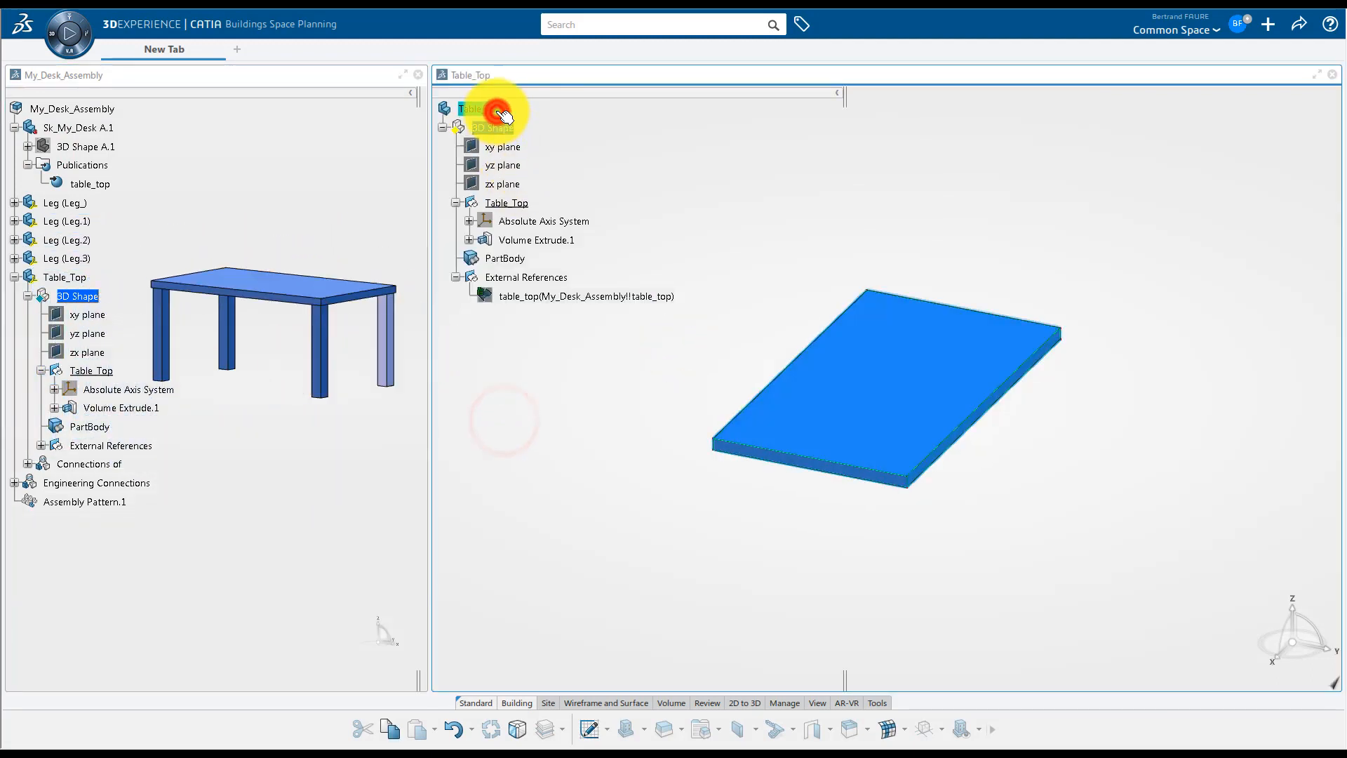
{"action": "left_click", "coordinate": [550, 437]}
{"action": "left_click", "coordinate": [693, 463]}
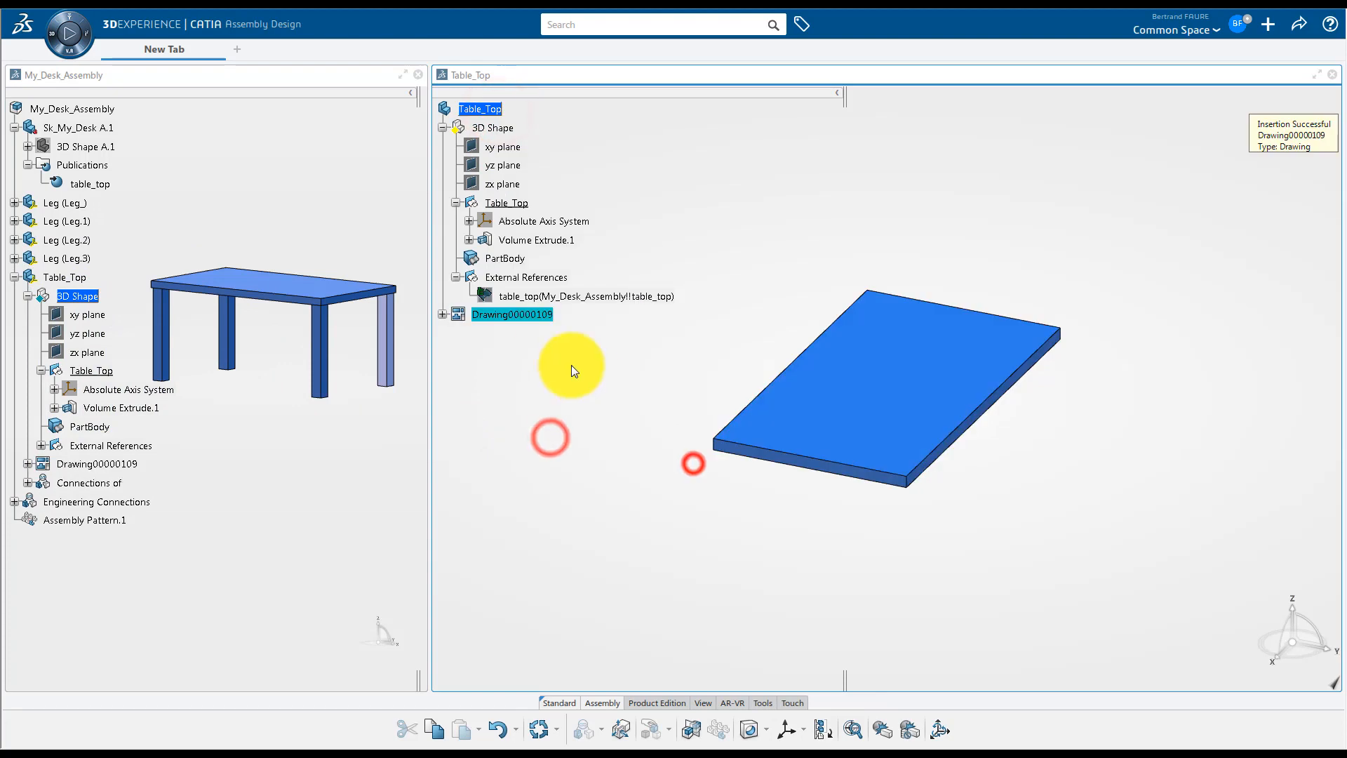
{"action": "double_click", "coordinate": [515, 316]}
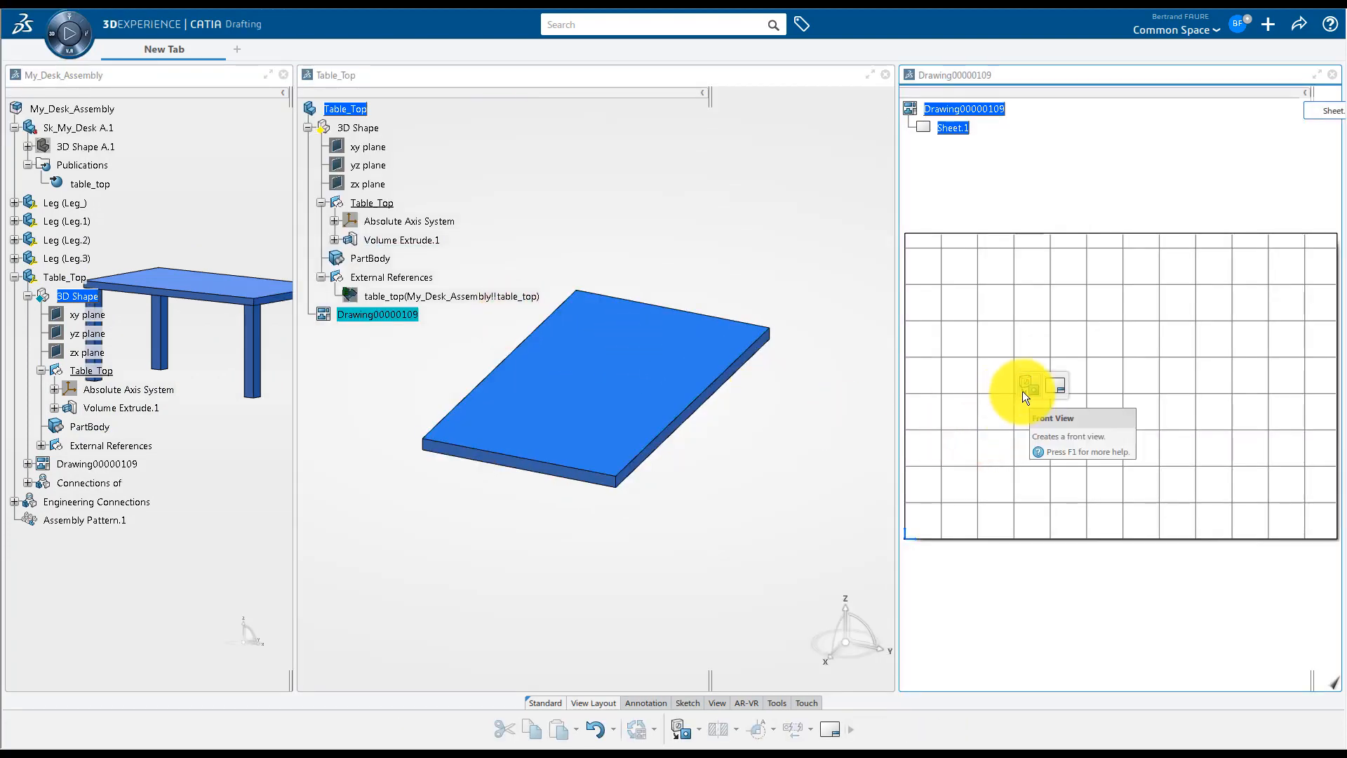
Create a front view of the table top on the sheet, using the Table_Top part's yz plane as the projection plane
{"action": "left_click", "coordinate": [1025, 389]}
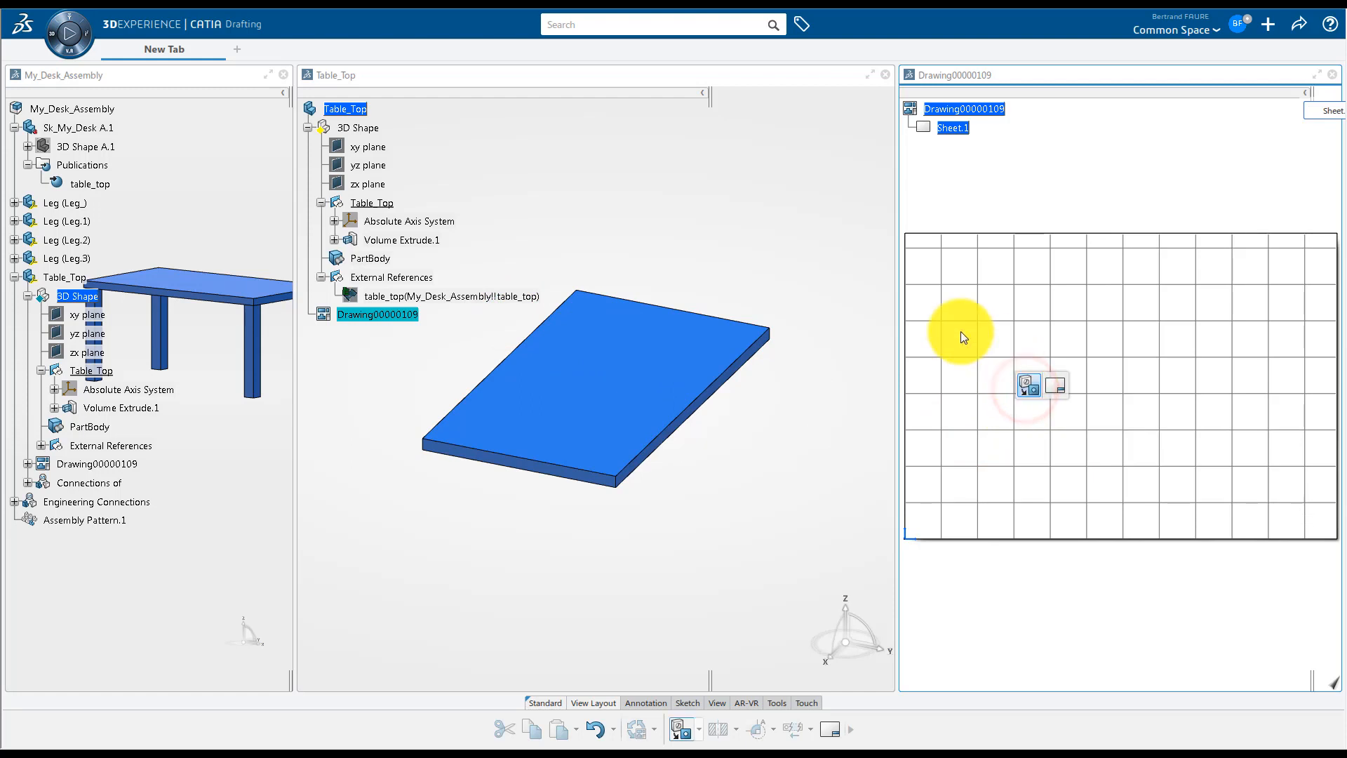
{"action": "left_click", "coordinate": [418, 69]}
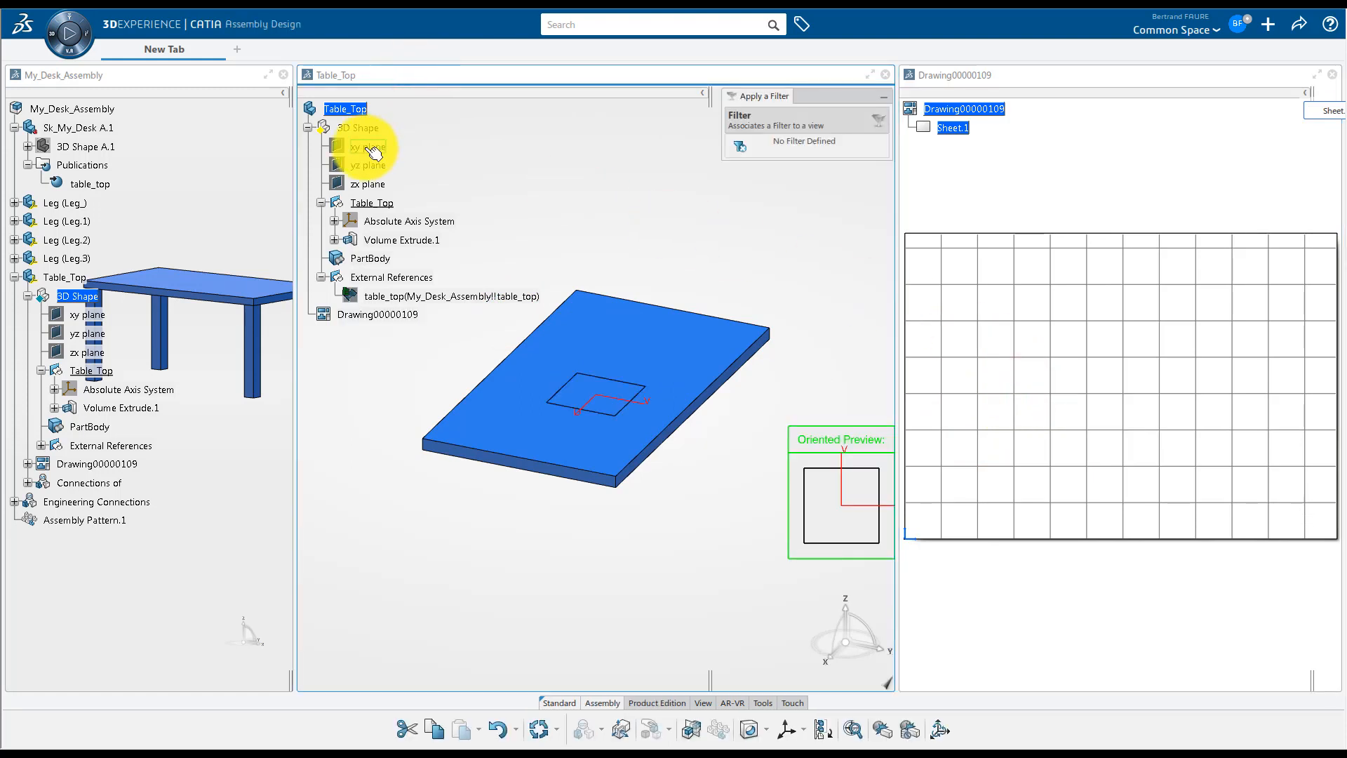
{"action": "left_click", "coordinate": [365, 163]}
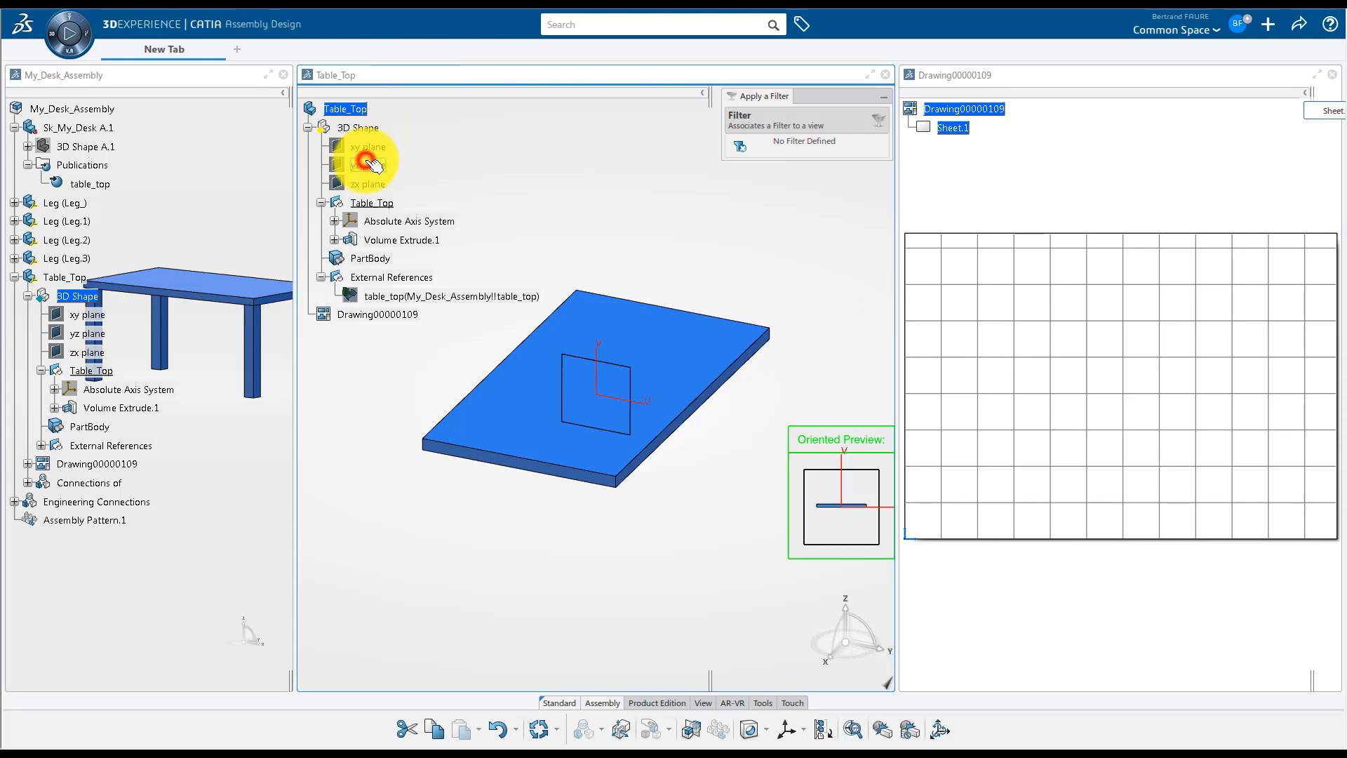
{"action": "left_click", "coordinate": [1105, 348]}
Project a top view from the front view and place it directly below
{"action": "middle_click_drag", "start_coordinate": [1112, 456], "coordinate": [1090, 395], "text": "ctrl"}
{"action": "left_click", "coordinate": [1093, 402]}
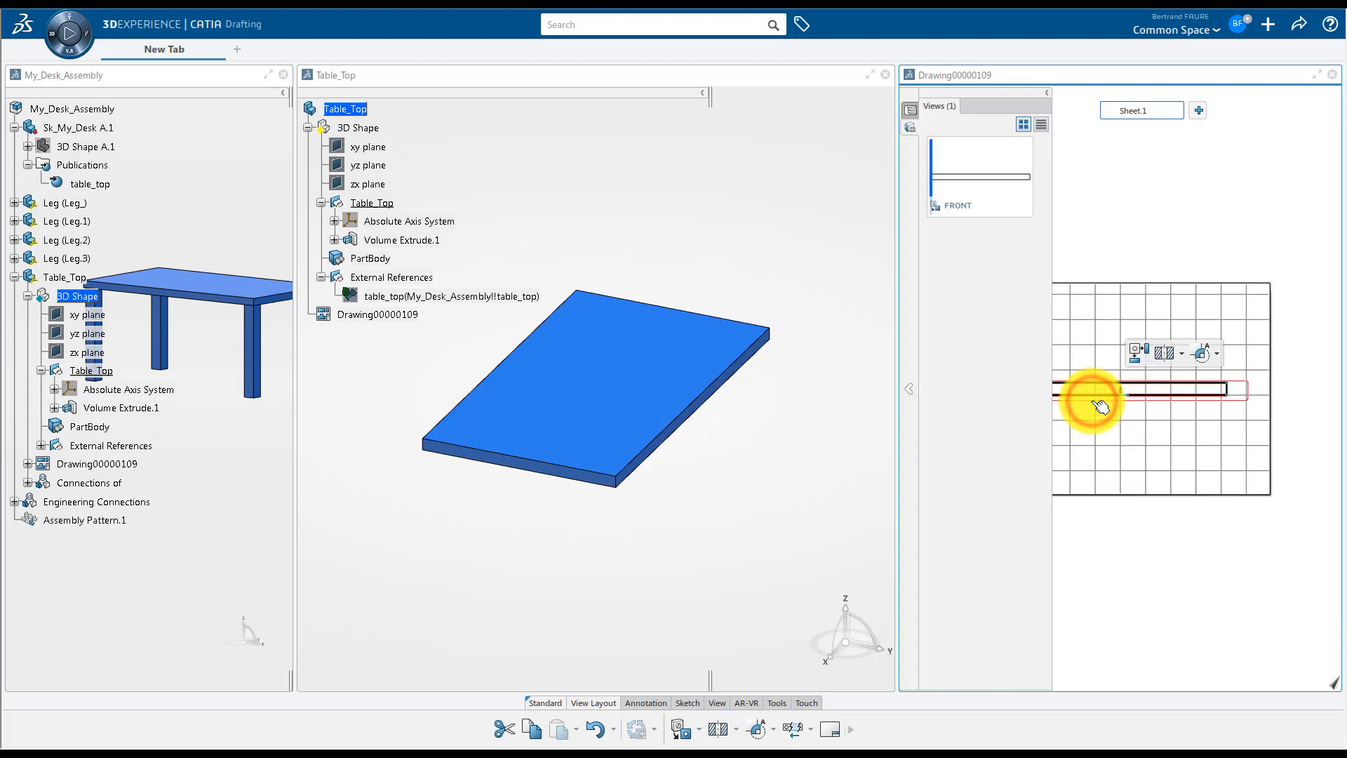
{"action": "left_click", "coordinate": [1136, 351]}
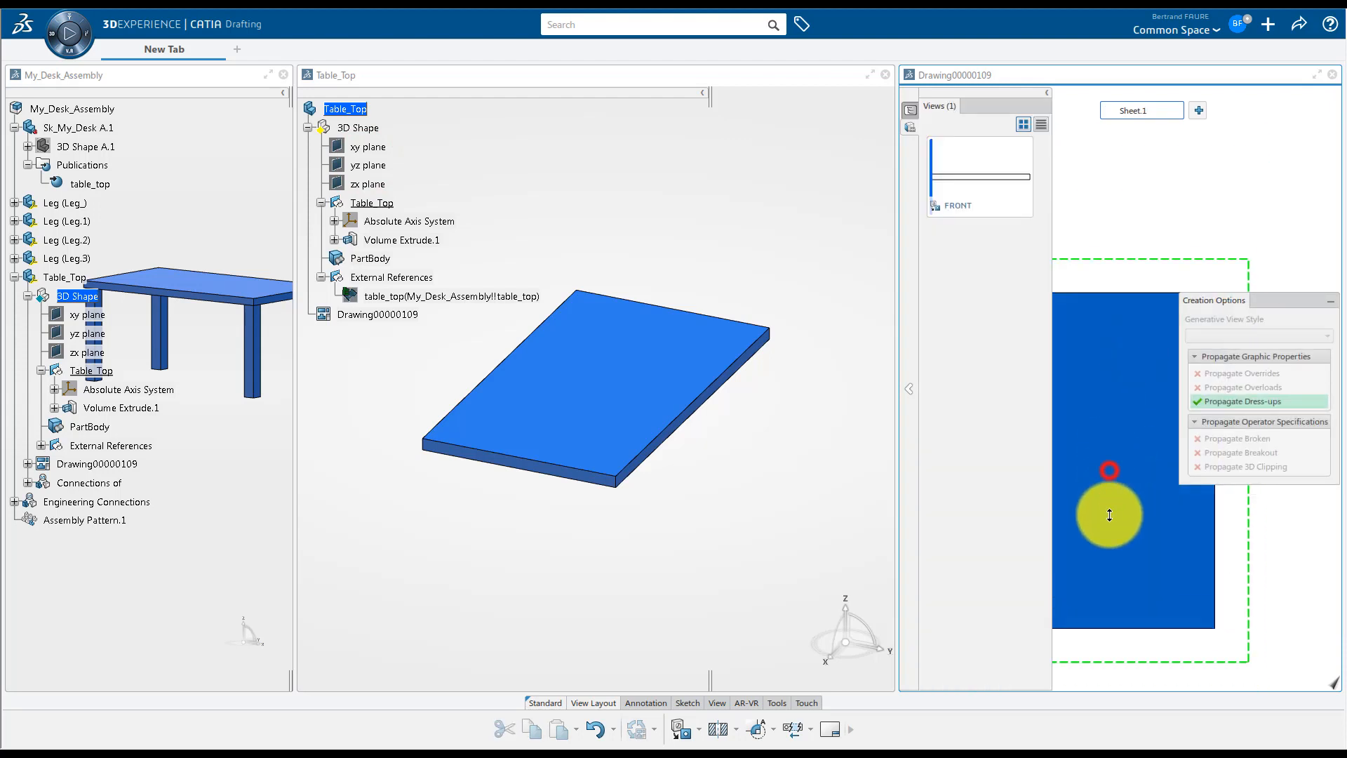
{"action": "left_click", "coordinate": [1114, 512]}
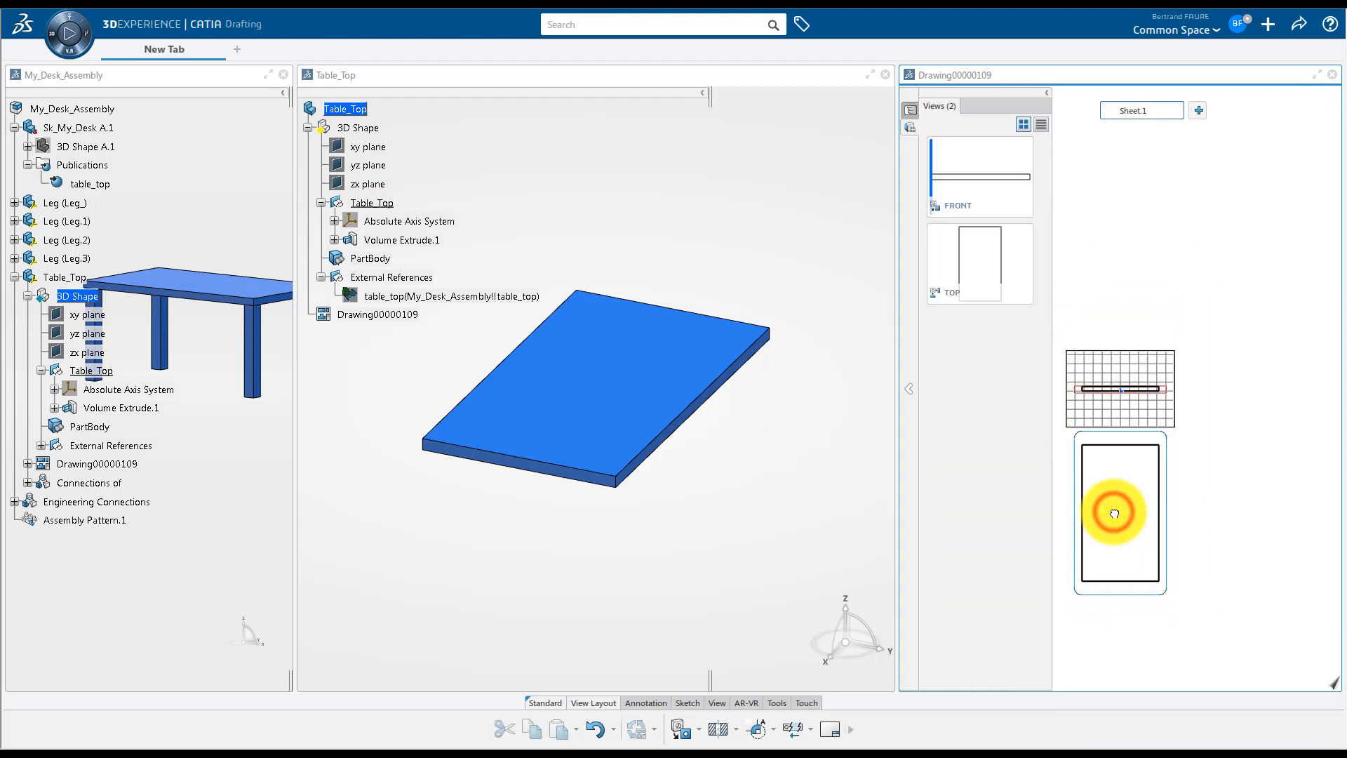
Create an offset section view with a horizontal cutting line through the middle of the top view, placed just beneath the front view
{"action": "left_click", "coordinate": [1173, 491]}
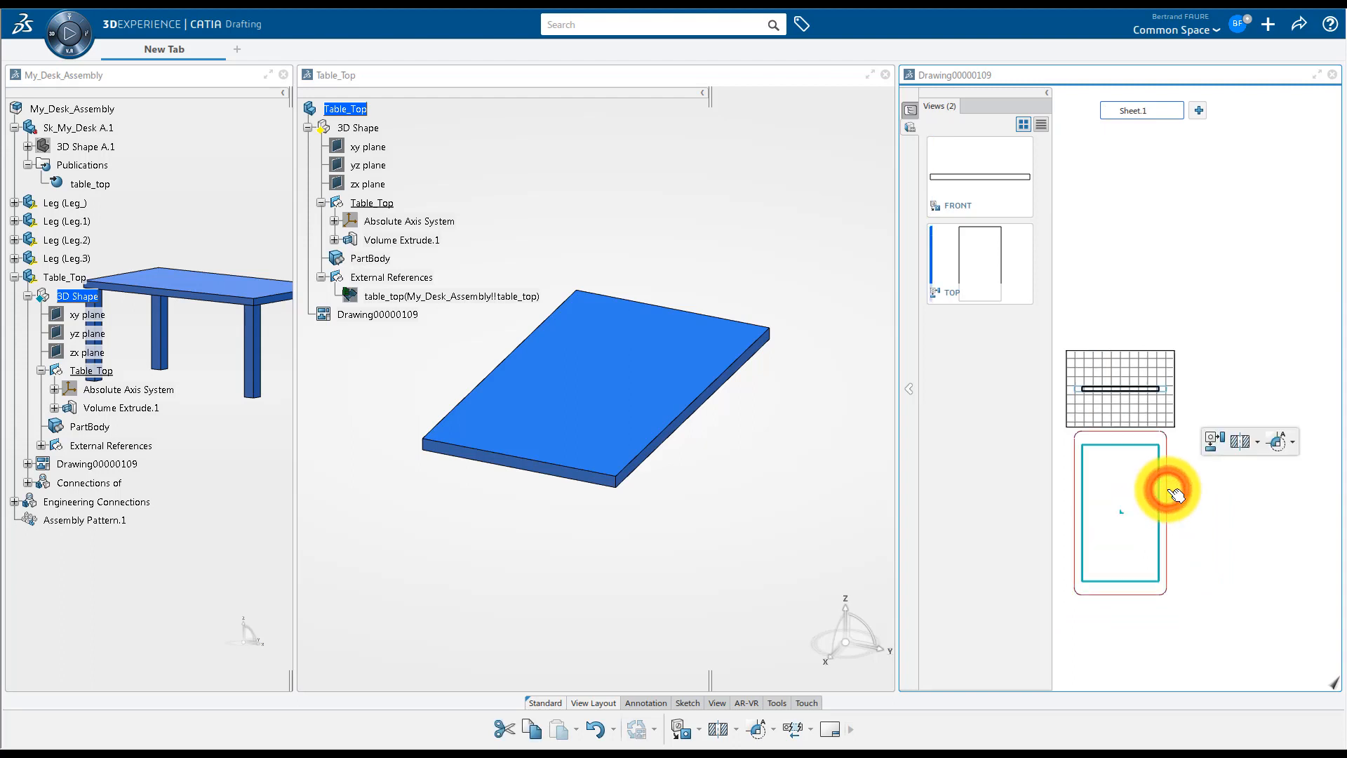
{"action": "left_click", "coordinate": [1233, 440]}
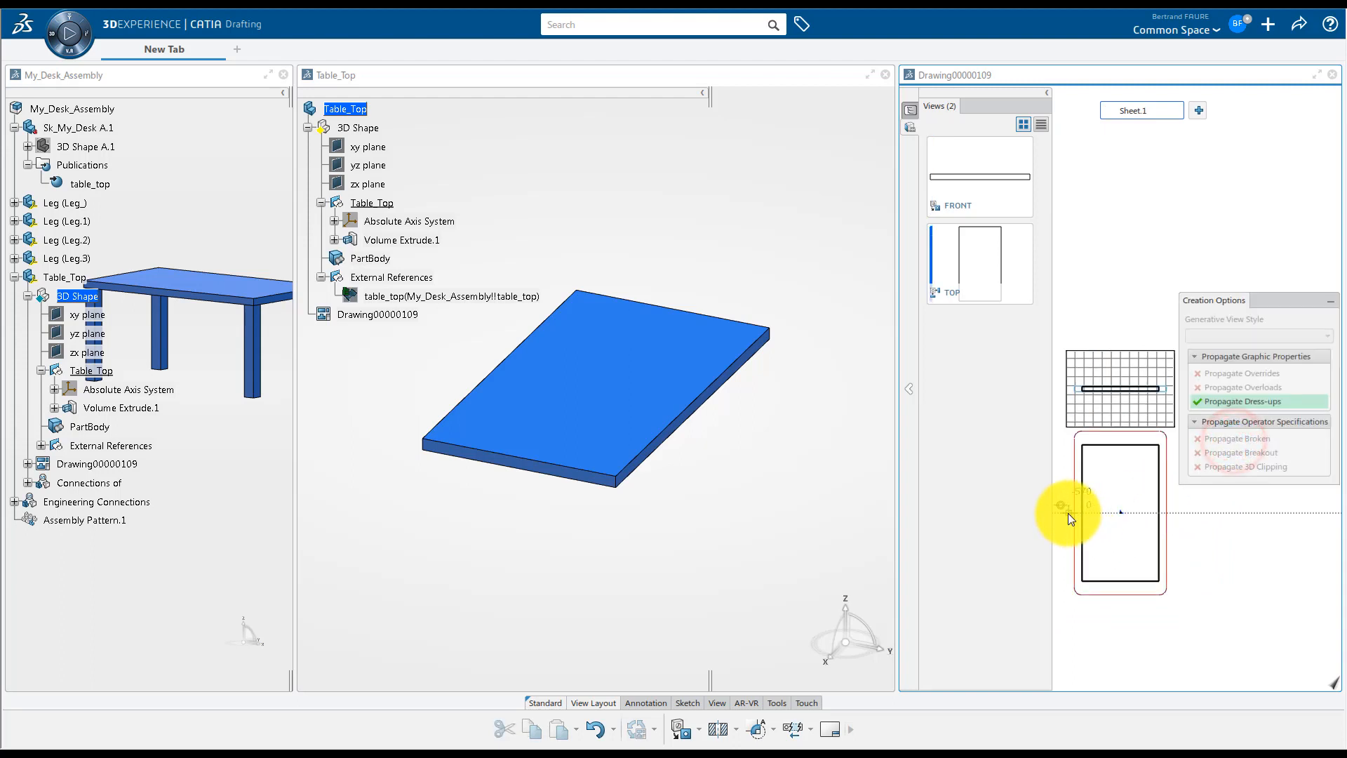
{"action": "left_click", "coordinate": [1066, 513]}
{"action": "left_click", "coordinate": [1180, 510]}
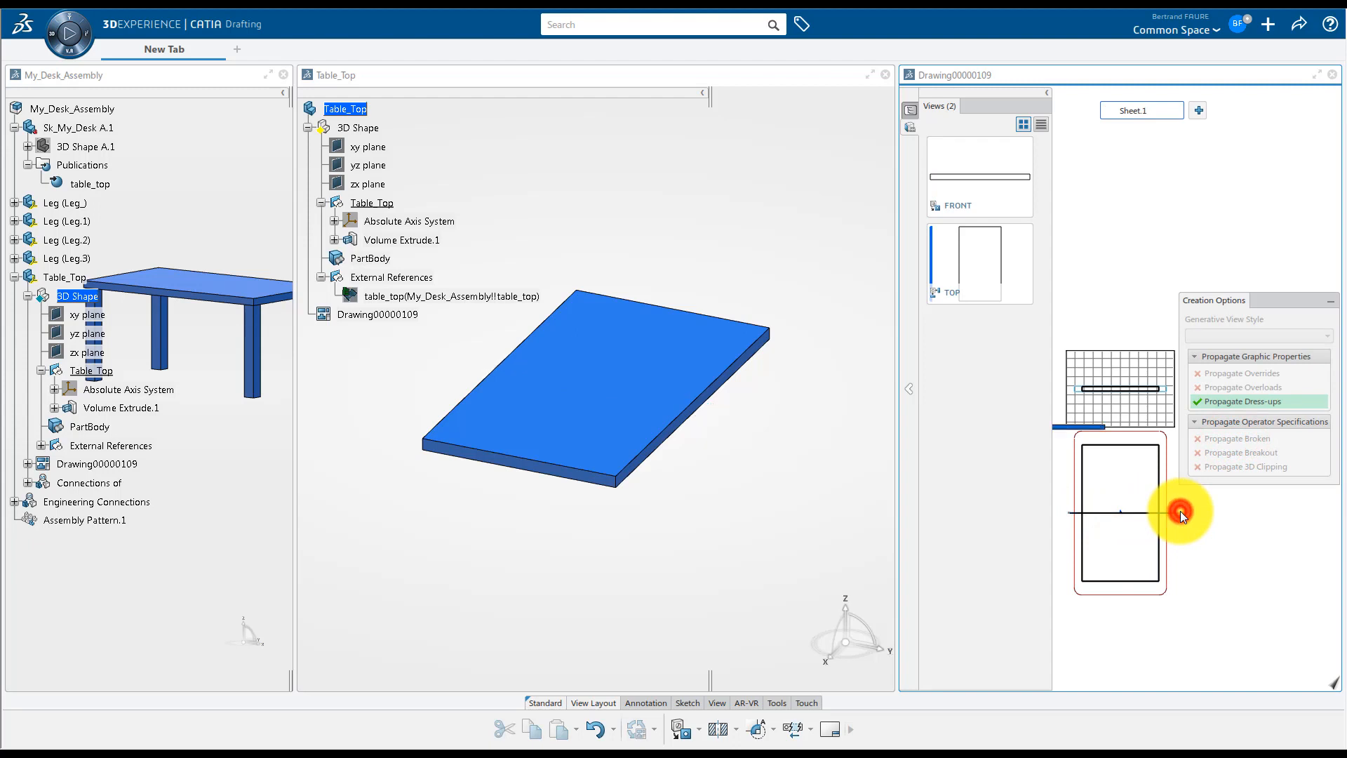
{"action": "middle_click_drag", "start_coordinate": [1184, 552], "coordinate": [1179, 593], "text": "ctrl"}
{"action": "left_click", "coordinate": [1146, 405]}
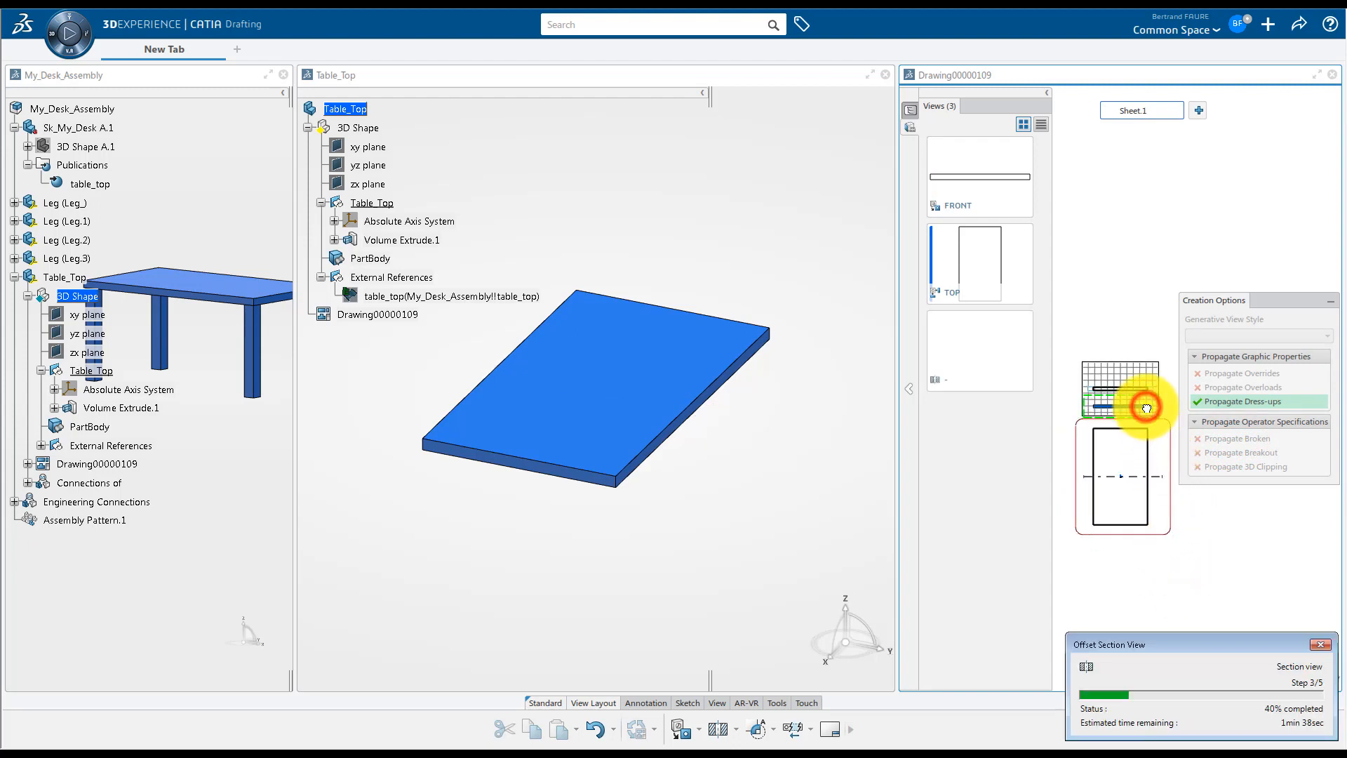
Hide the top view so only the front and section views show on the sheet
{"action": "right_click", "coordinate": [1169, 421]}
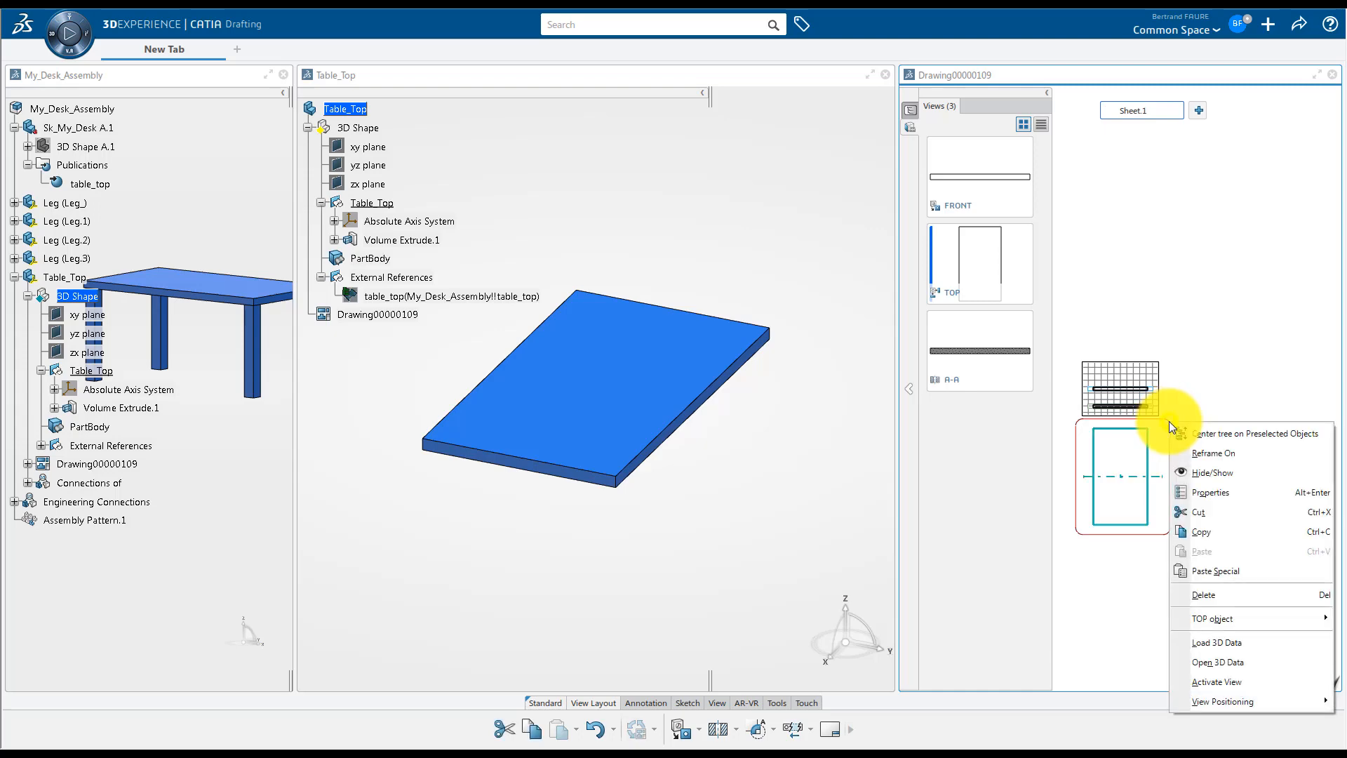
{"action": "left_click", "coordinate": [1194, 470]}
{"action": "middle_click_drag", "start_coordinate": [1172, 435], "coordinate": [1143, 280], "text": "ctrl"}
{"action": "middle_click_drag", "start_coordinate": [1140, 309], "coordinate": [1277, 334]}
{"action": "left_click", "coordinate": [1272, 399]}
{"action": "middle_click_drag", "start_coordinate": [1195, 425], "coordinate": [1172, 297], "text": "ctrl"}
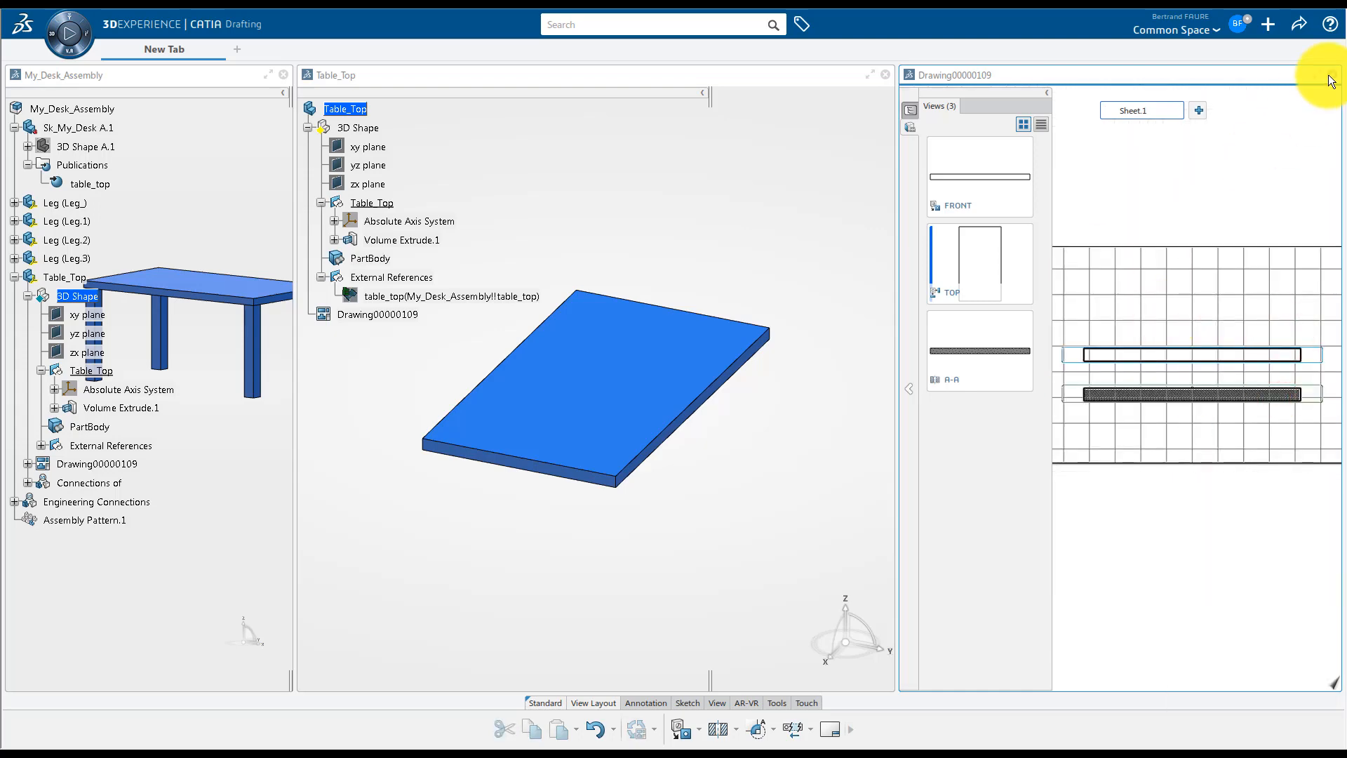
Close the drawing window and rename the drawing under the Table_Top part as Drawing_Table_Top
{"action": "left_click", "coordinate": [1329, 74]}
{"action": "right_click", "coordinate": [507, 313]}
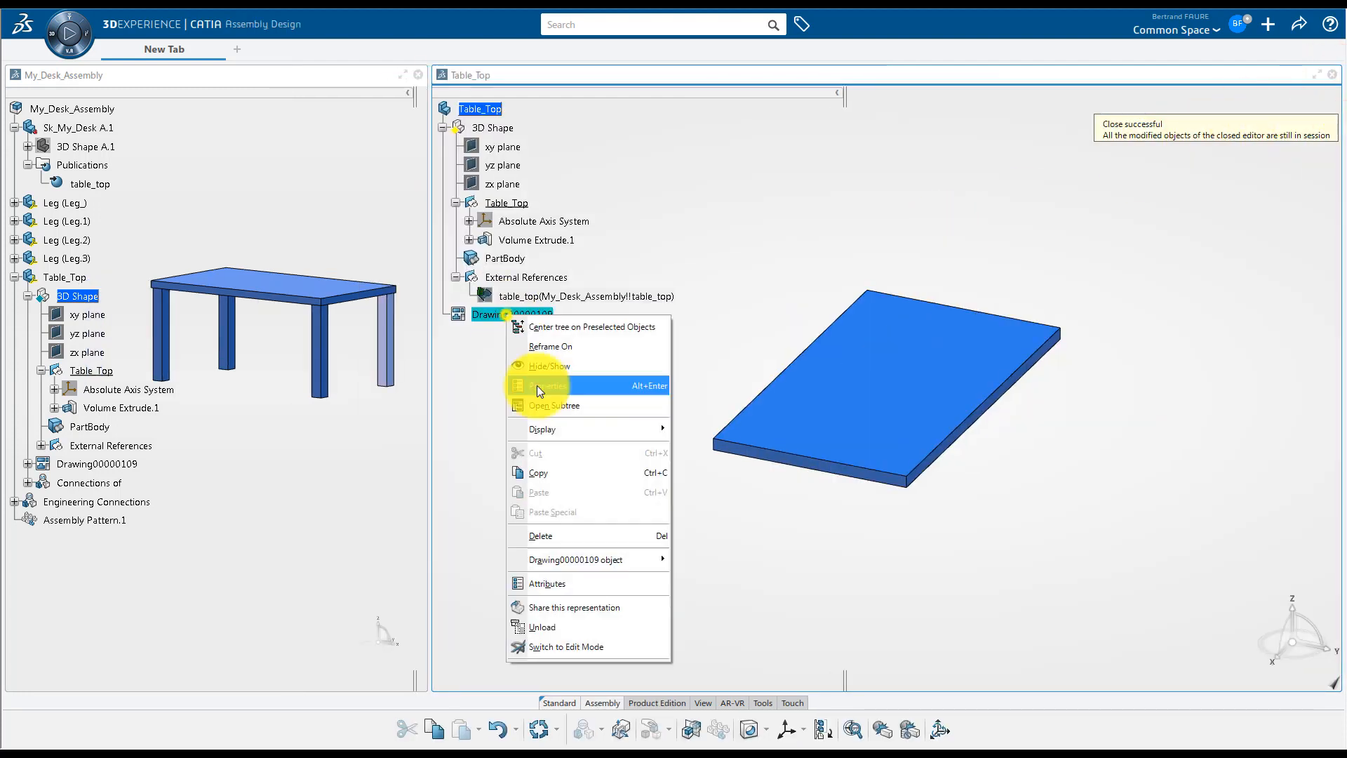
{"action": "left_click", "coordinate": [537, 385]}
{"action": "key", "text": "Return"}
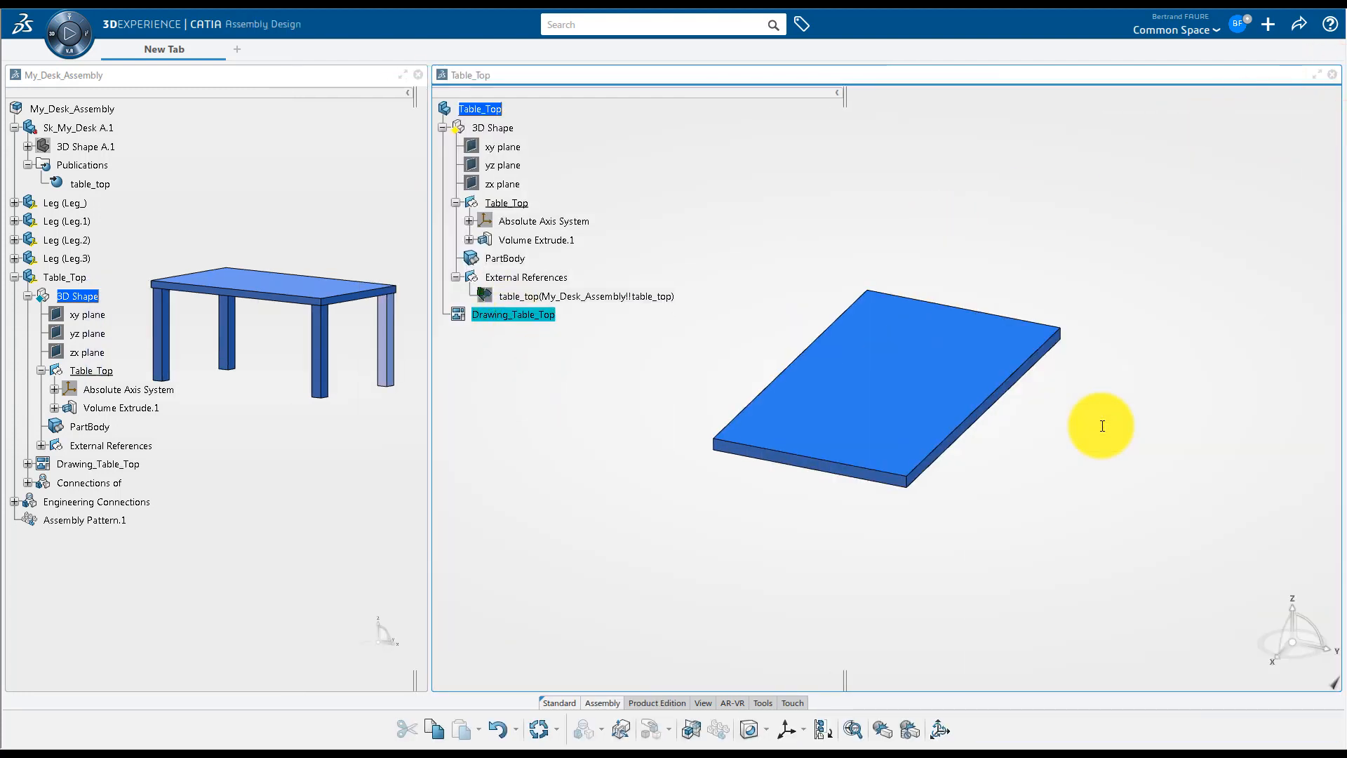
Close the Table_Top part window and collapse the Table_Top and Sk_My_Desk branches in the assembly tree
{"action": "left_click", "coordinate": [1331, 74]}
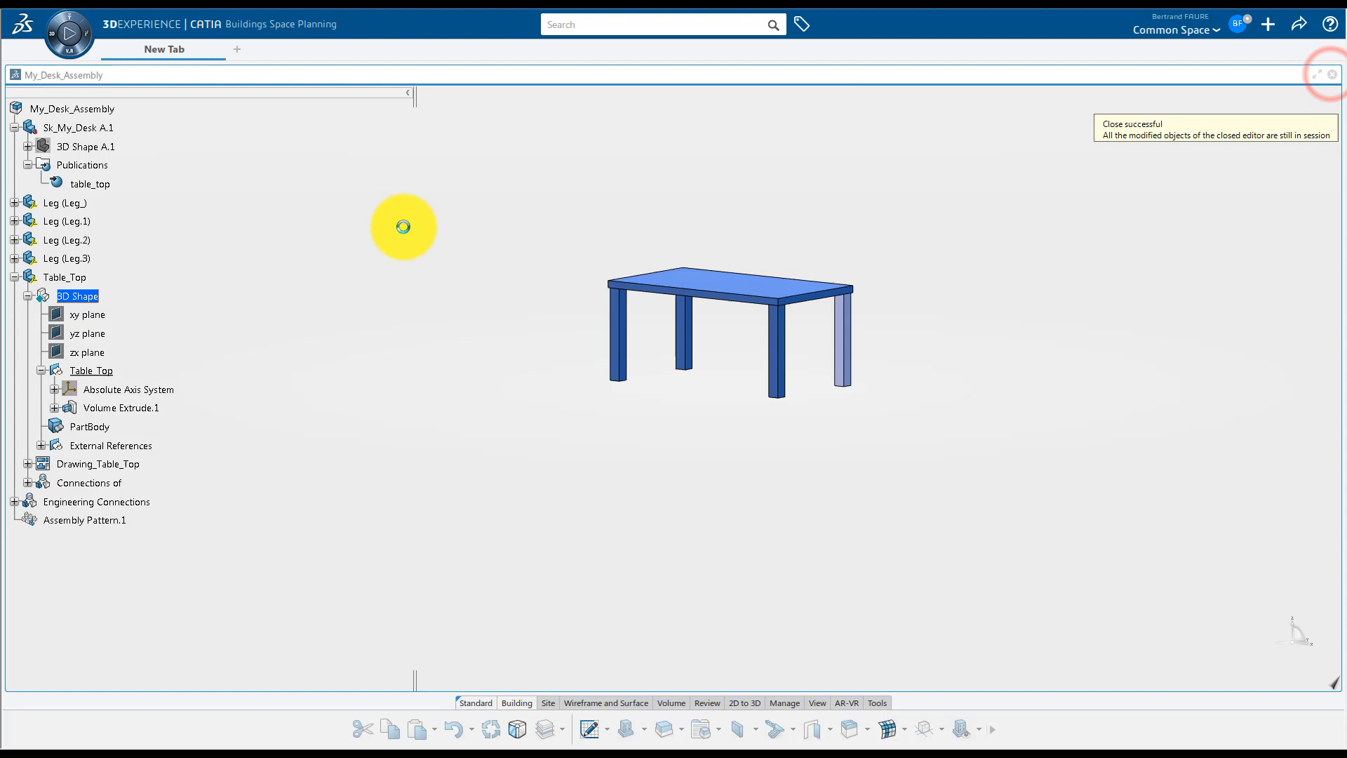
{"action": "left_click", "coordinate": [14, 278]}
{"action": "left_click", "coordinate": [14, 127]}
Update the root My_Desk_Assembly and save it
{"action": "left_click", "coordinate": [82, 109]}
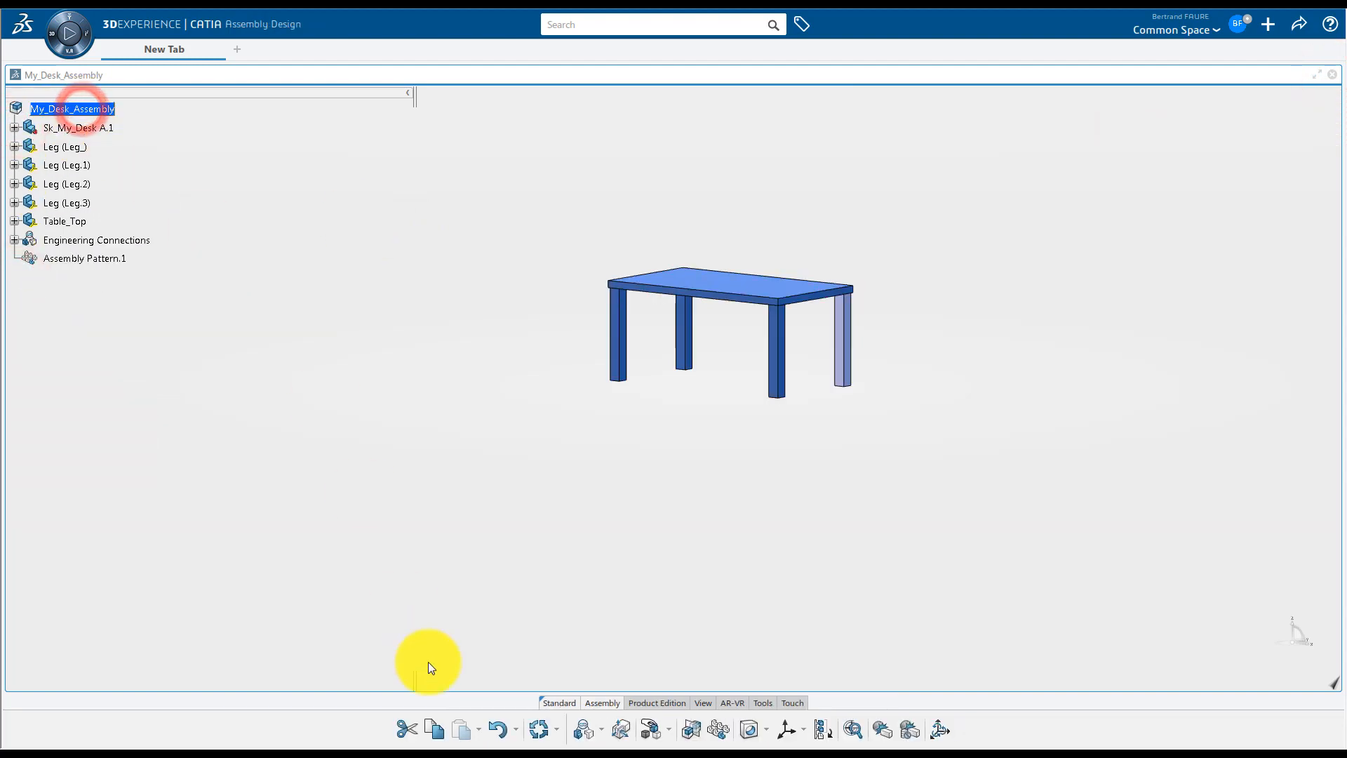
{"action": "left_click", "coordinate": [540, 728]}
{"action": "left_click", "coordinate": [1299, 25]}
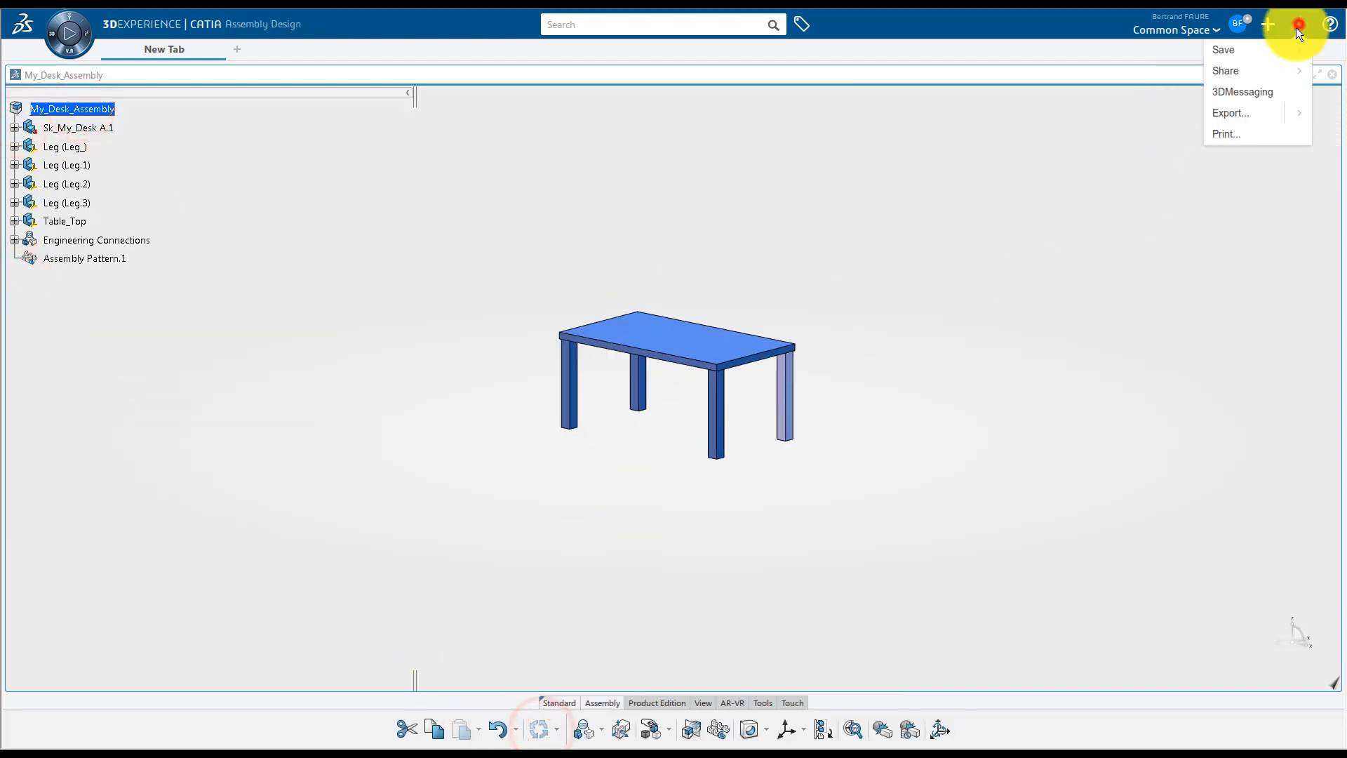
{"action": "left_click", "coordinate": [1244, 50]}
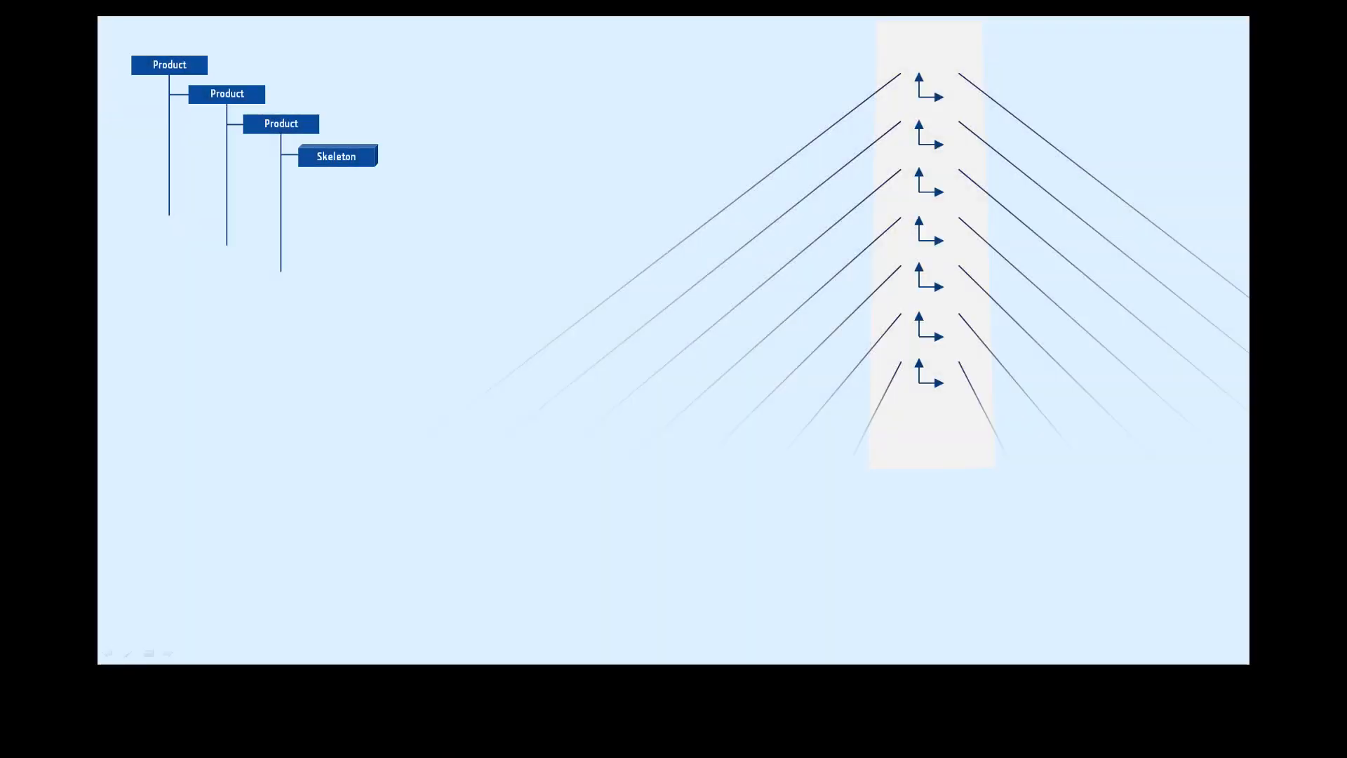